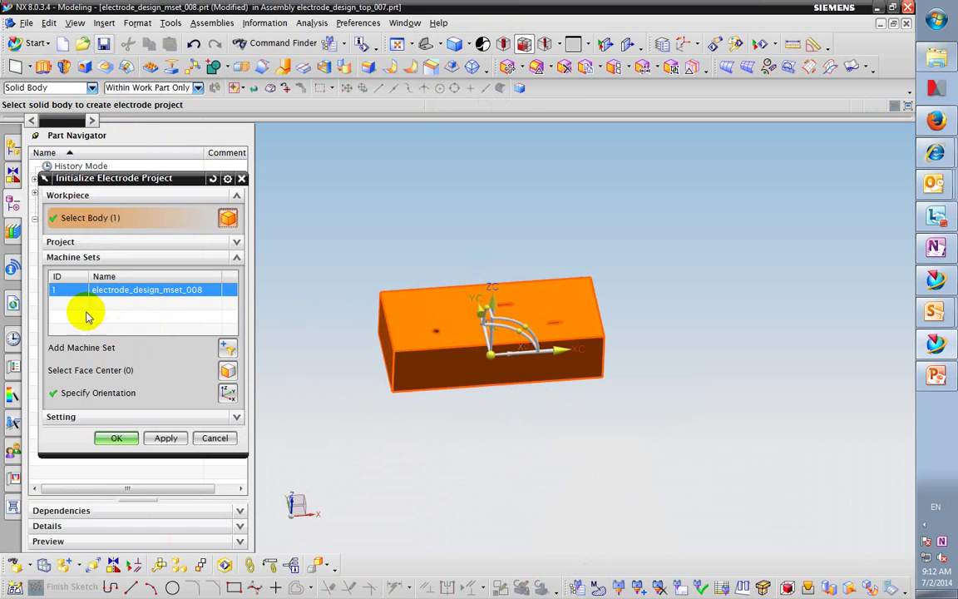
- Place the machine set's coordinate system at the centre of the block's top face and finish initializing the electrode project
{"action": "left_click", "coordinate": [87, 370]}
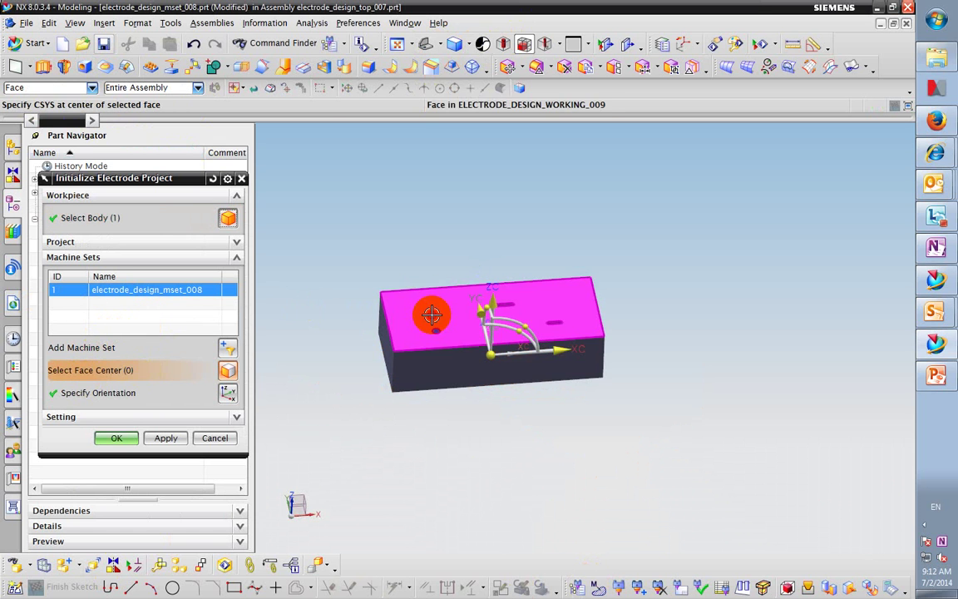
{"action": "left_click", "coordinate": [428, 311]}
{"action": "left_click", "coordinate": [123, 445]}
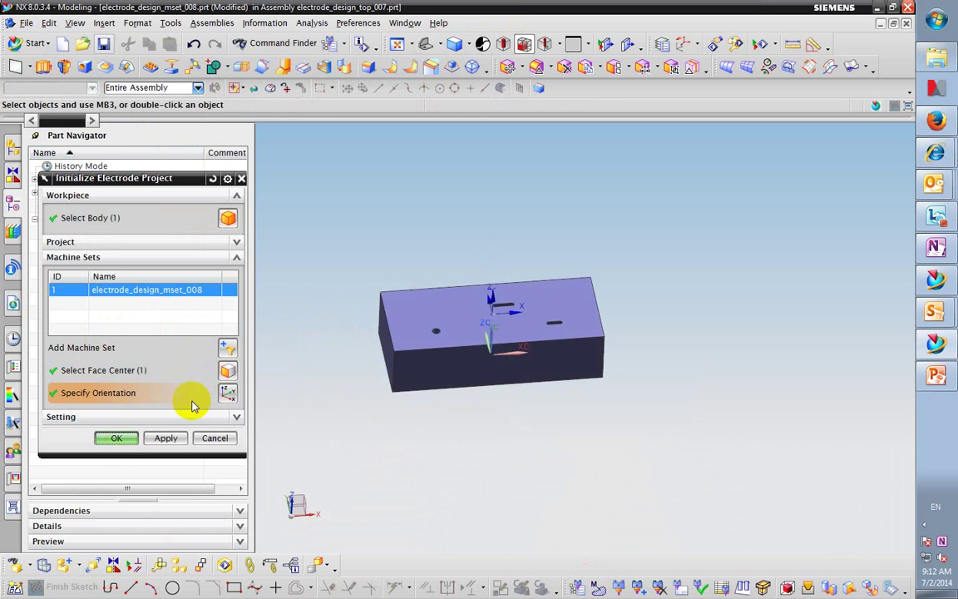
{"action": "scroll", "coordinate": [413, 304], "scroll_direction": "down", "scroll_amount": 3}
{"action": "scroll", "coordinate": [413, 303], "scroll_direction": "up", "scroll_amount": 3}
{"action": "mouse_move", "coordinate": [428, 325]}
{"action": "middle_mouse_down"}
{"action": "mouse_move", "coordinate": [396, 317]}
{"action": "mouse_move", "coordinate": [420, 341]}
{"action": "middle_mouse_up"}
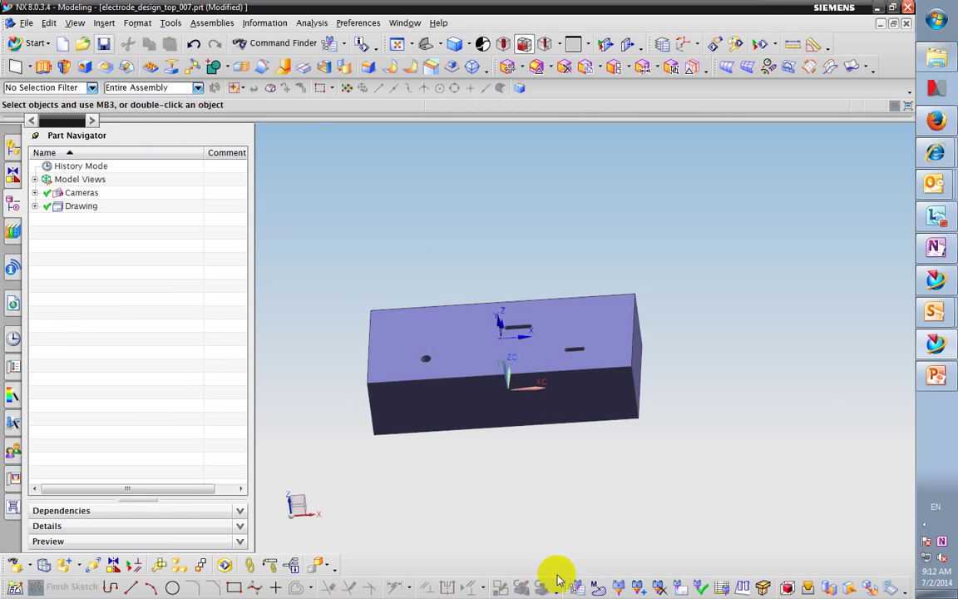
{"action": "left_click", "coordinate": [598, 588]}
{"action": "left_click", "coordinate": [85, 242]}
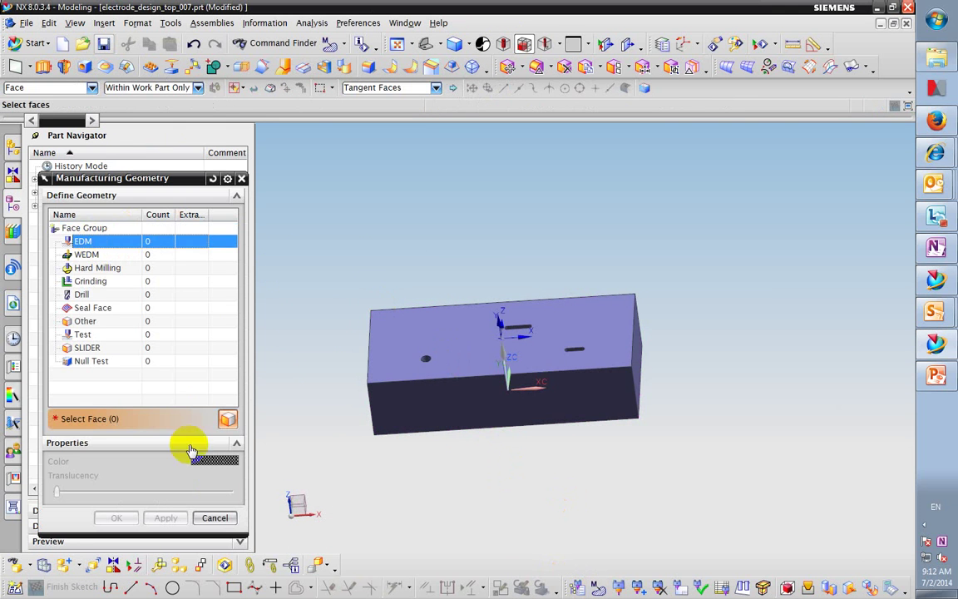
{"action": "left_click", "coordinate": [218, 519]}
{"action": "right_click", "coordinate": [130, 276]}
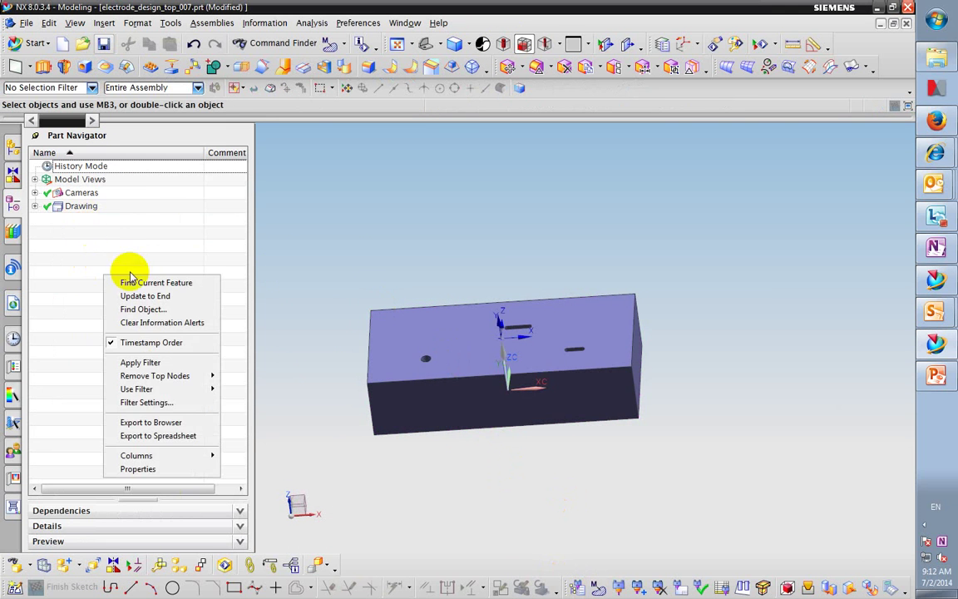
- Make electrode_design_working_009 the work part and widen the Assembly Navigator to show full component names
{"action": "left_click", "coordinate": [20, 153]}
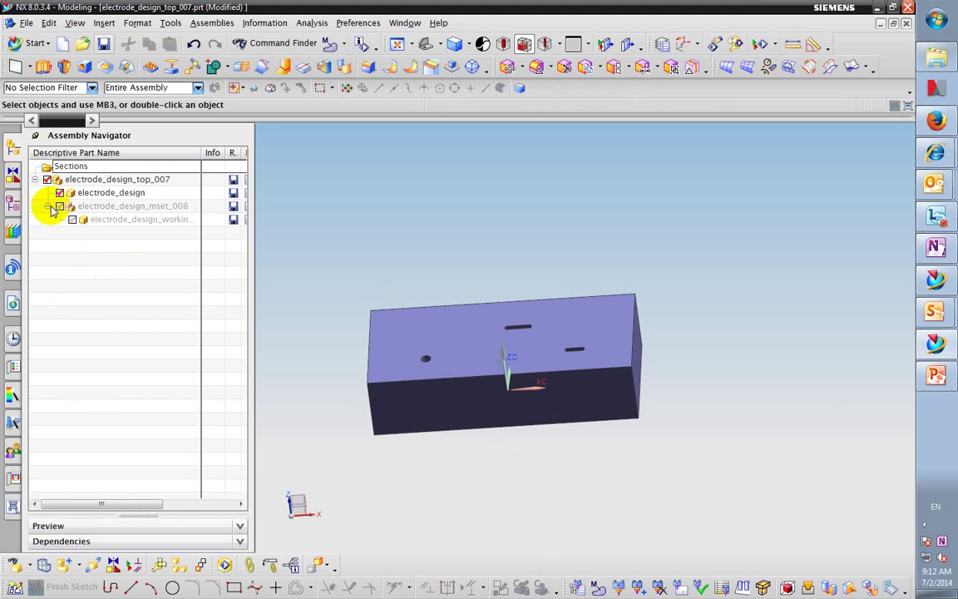
{"action": "left_click", "coordinate": [102, 207]}
{"action": "left_click", "coordinate": [107, 221]}
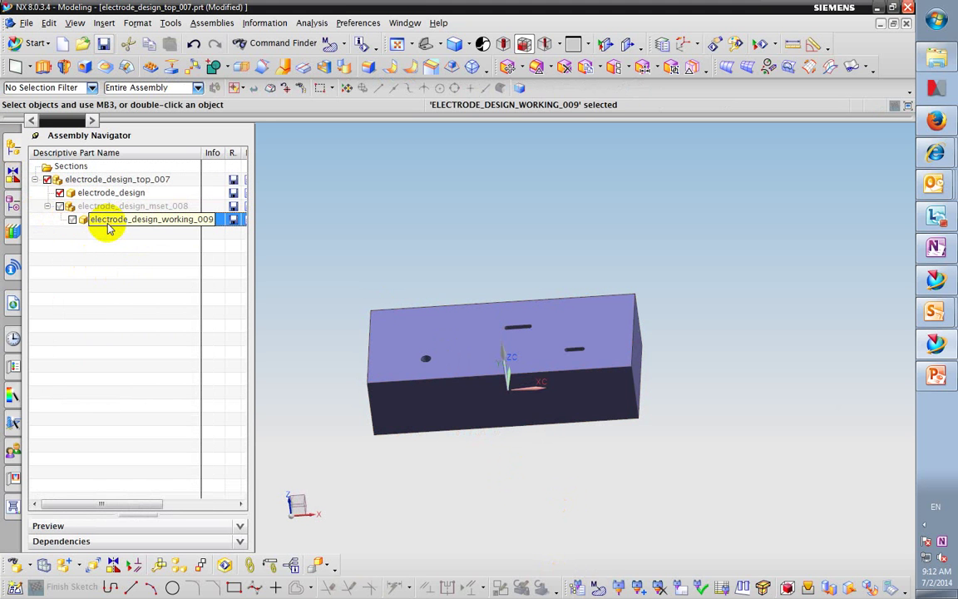
{"action": "double_click", "coordinate": [108, 226]}
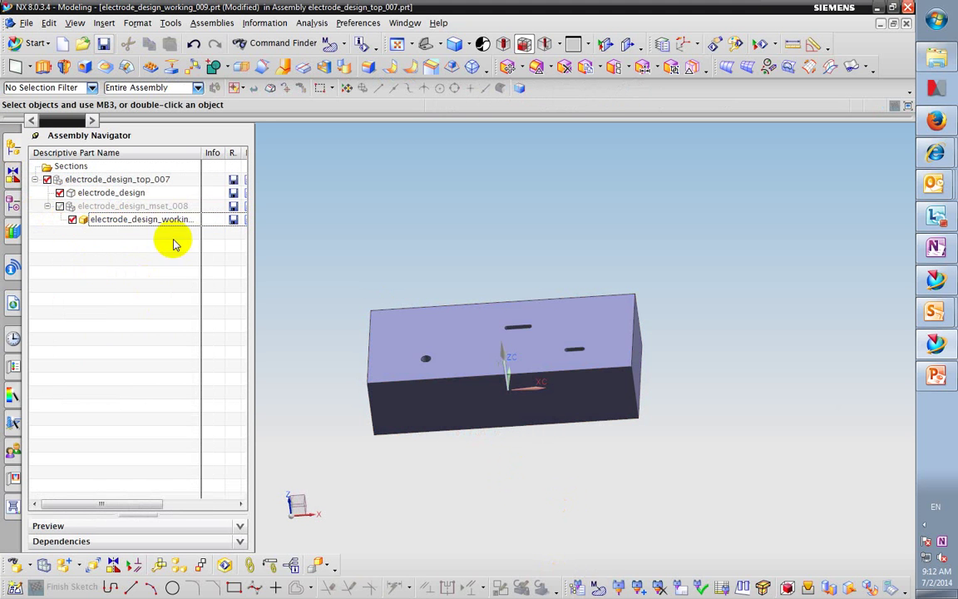
{"action": "left_click_drag", "start_coordinate": [200, 170], "coordinate": [319, 172]}
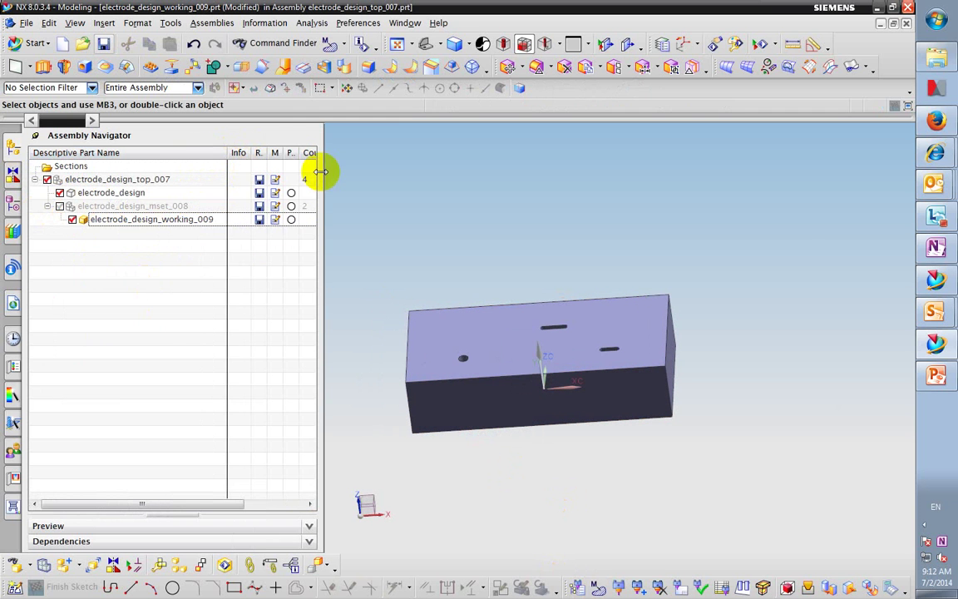
- Create a first EDM face group in the manufacturing geometry and assign the round pocket's three faces to it
{"action": "left_click", "coordinate": [598, 587]}
{"action": "double_click", "coordinate": [119, 246]}
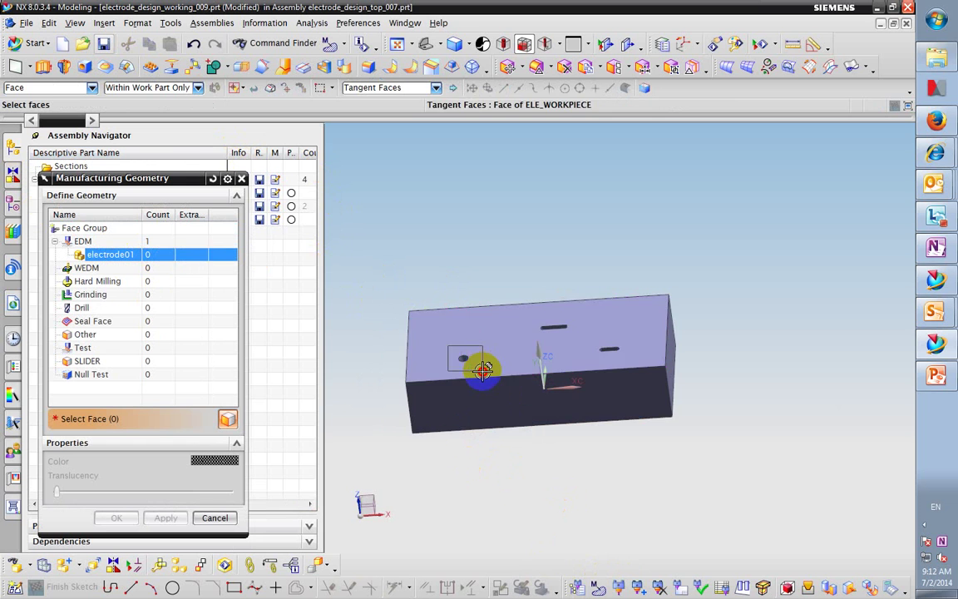
{"action": "left_click", "coordinate": [484, 369]}
{"action": "middle_click_drag", "start_coordinate": [469, 351], "coordinate": [479, 372]}
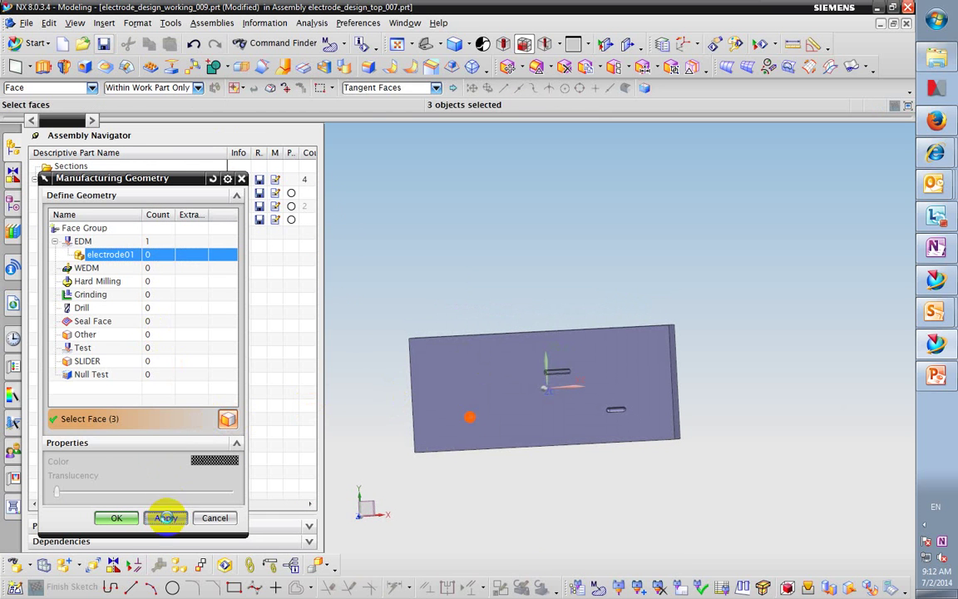
{"action": "left_click", "coordinate": [165, 517]}
- Add a second EDM face group and assign all faces of the longer slot to it
{"action": "left_click", "coordinate": [106, 243]}
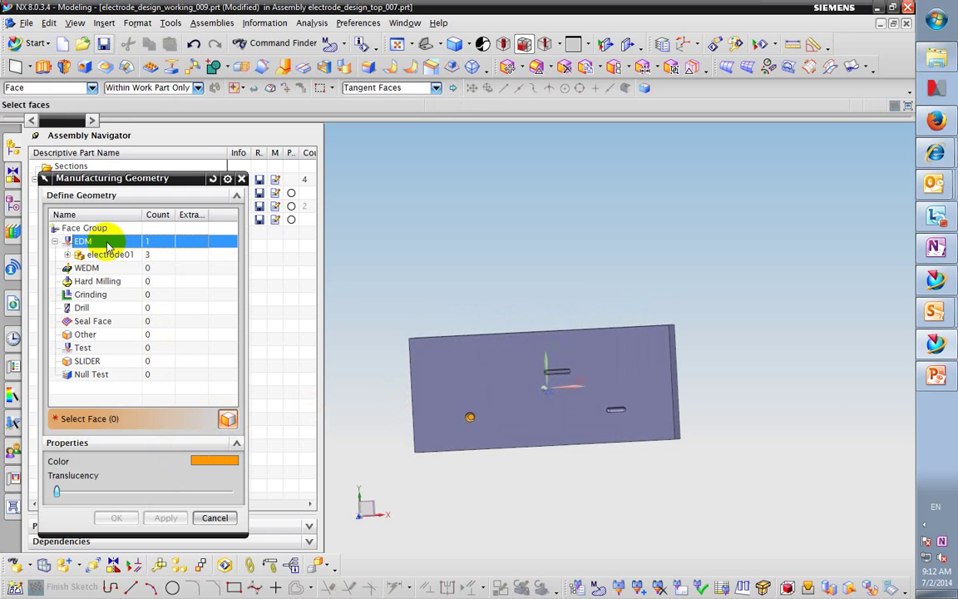
{"action": "right_click", "coordinate": [111, 247]}
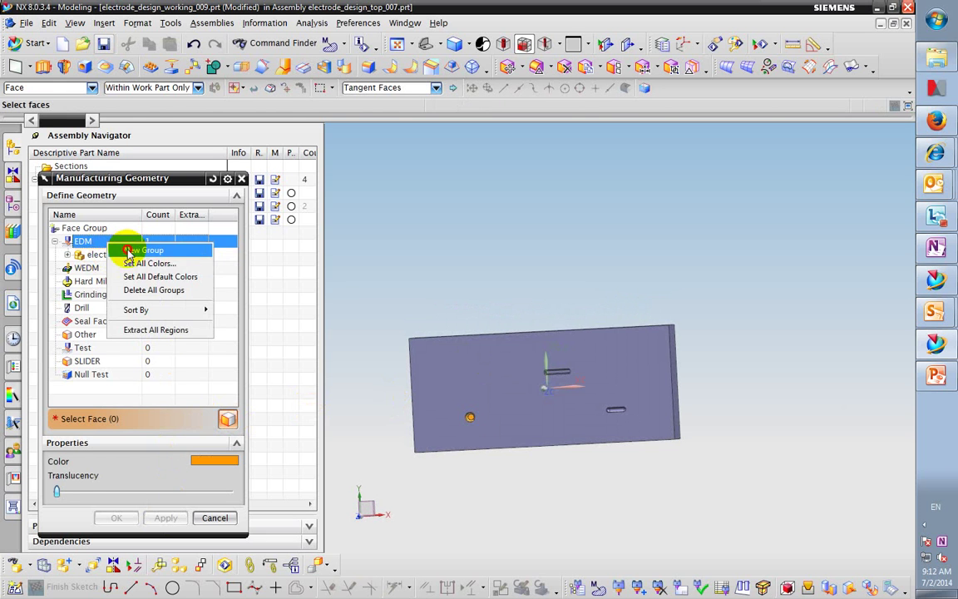
{"action": "left_click", "coordinate": [133, 249]}
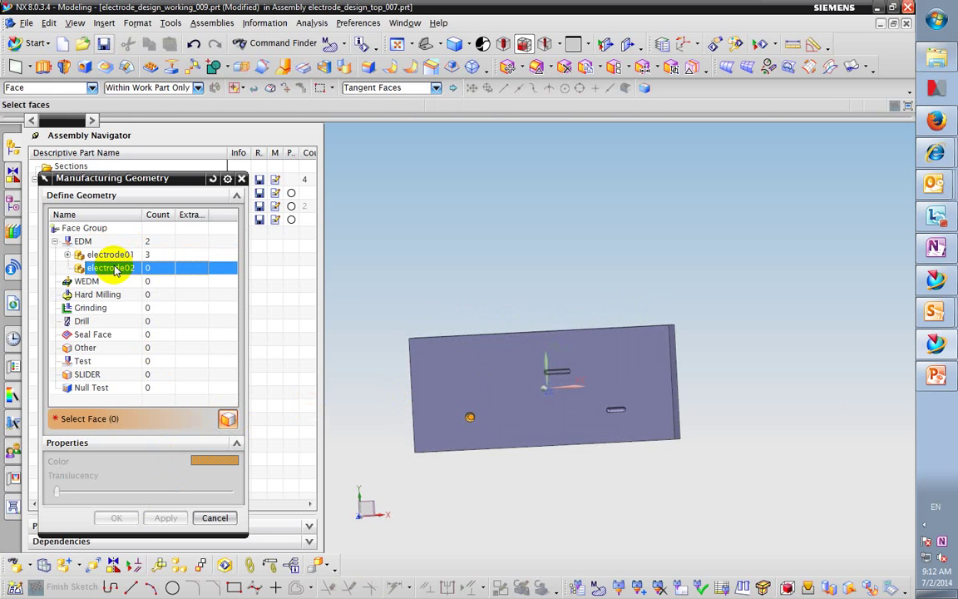
{"action": "left_click", "coordinate": [585, 379]}
{"action": "left_click", "coordinate": [169, 516]}
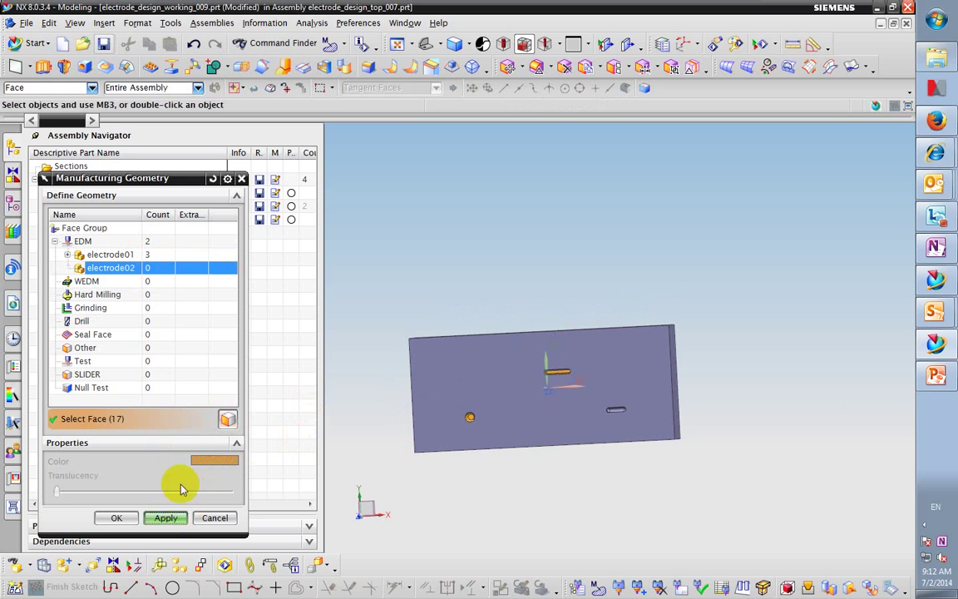
- Add a third EDM face group, assign all faces of the shorter slot to it, and close the manufacturing geometry definition
{"action": "scroll", "coordinate": [508, 364], "scroll_direction": "up", "scroll_amount": 5}
{"action": "mouse_move", "coordinate": [552, 381]}
{"action": "middle_mouse_down"}
{"action": "mouse_move", "coordinate": [535, 370]}
{"action": "mouse_move", "coordinate": [554, 374]}
{"action": "middle_mouse_up"}
{"action": "left_click", "coordinate": [83, 241]}
{"action": "right_click", "coordinate": [132, 244]}
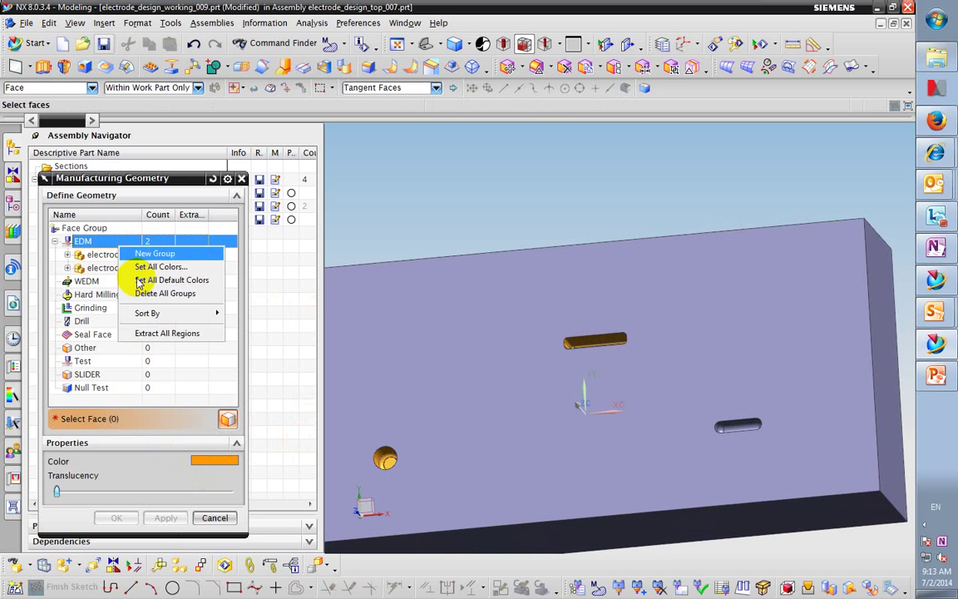
{"action": "left_click", "coordinate": [154, 253]}
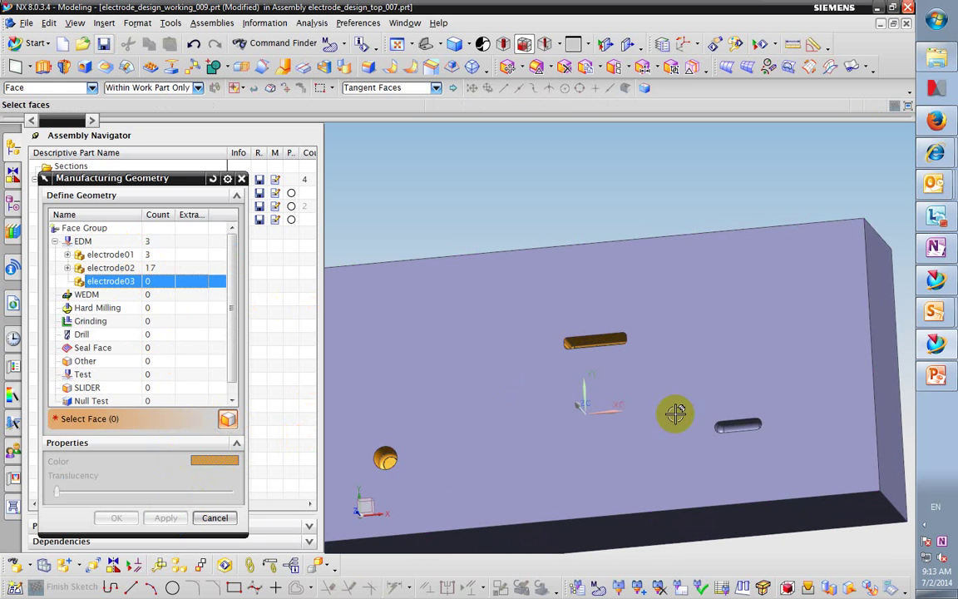
{"action": "scroll", "coordinate": [674, 412], "scroll_direction": "down", "scroll_amount": 3}
{"action": "left_click_drag", "start_coordinate": [738, 432], "coordinate": [738, 433]}
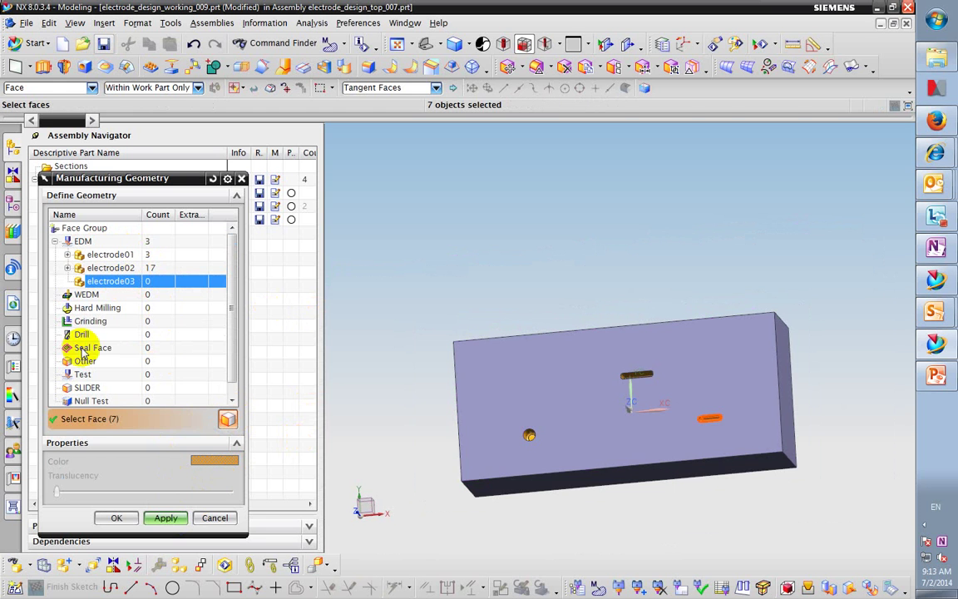
{"action": "left_click", "coordinate": [167, 519]}
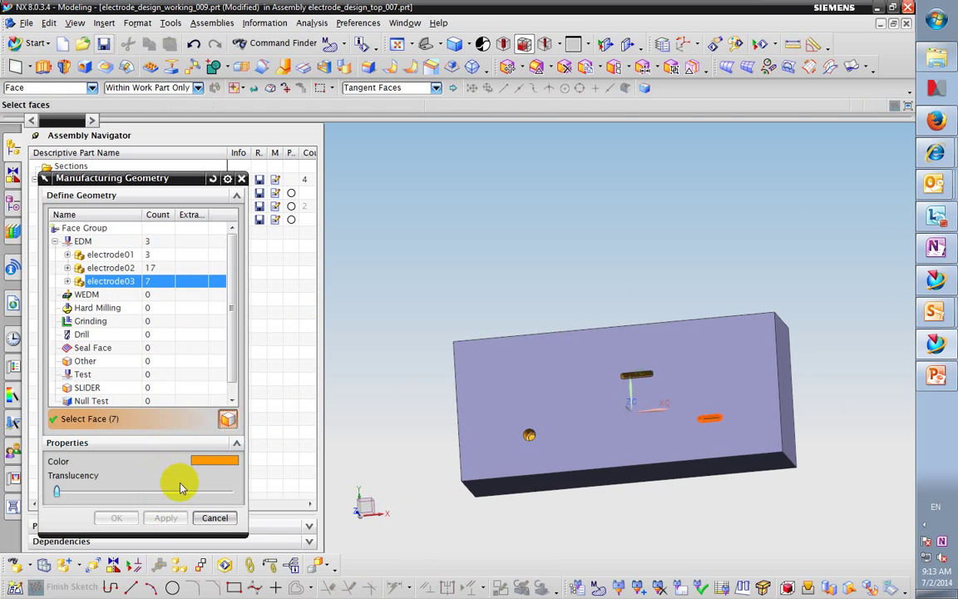
{"action": "left_click", "coordinate": [214, 518]}
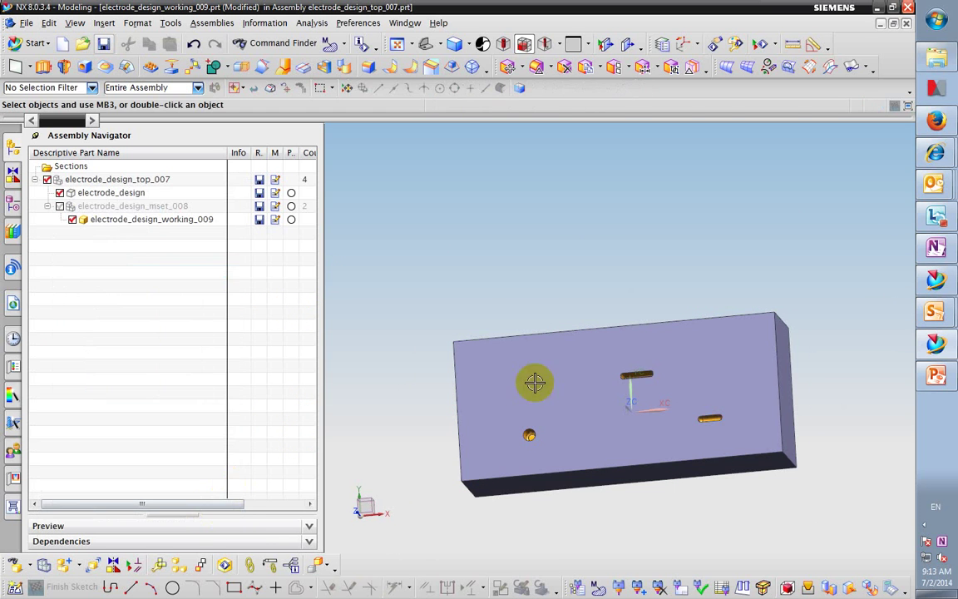
- Start a Bounding Box for the round pocket and switch the face selection rule from Body Faces to Single Face
{"action": "scroll", "coordinate": [633, 398], "scroll_direction": "up", "scroll_amount": 3}
{"action": "mouse_move", "coordinate": [633, 398]}
{"action": "middle_mouse_down"}
{"action": "mouse_move", "coordinate": [657, 397]}
{"action": "mouse_move", "coordinate": [631, 376]}
{"action": "mouse_move", "coordinate": [641, 400]}
{"action": "mouse_move", "coordinate": [643, 385]}
{"action": "middle_mouse_up"}
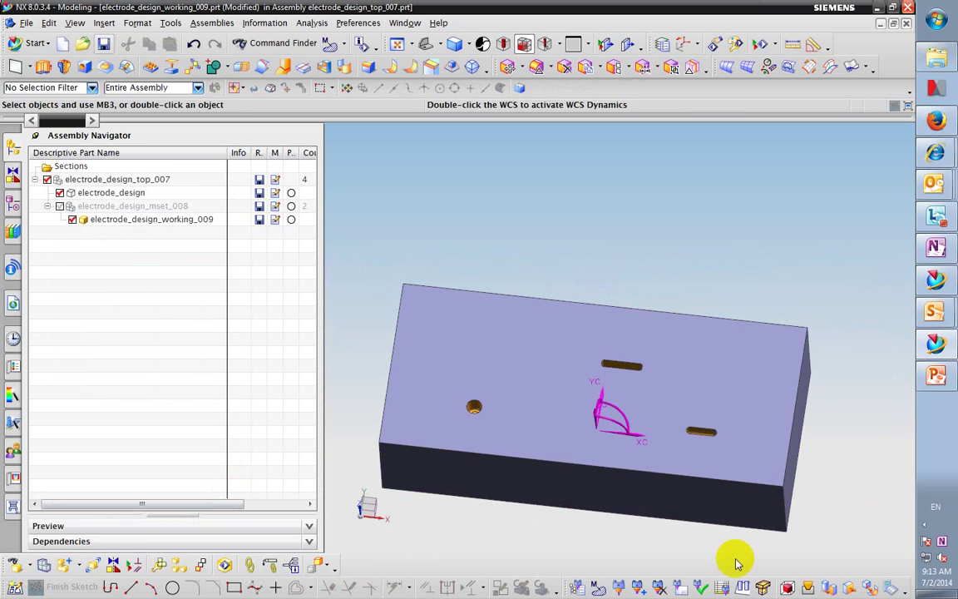
{"action": "left_click", "coordinate": [787, 587]}
{"action": "scroll", "coordinate": [403, 400], "scroll_direction": "up", "scroll_amount": 4}
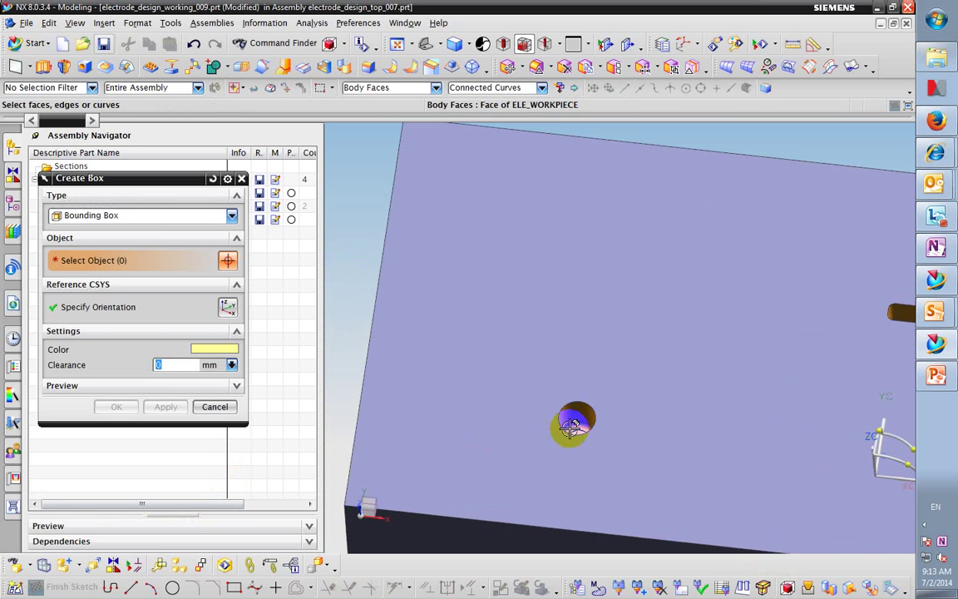
{"action": "left_click", "coordinate": [568, 419]}
{"action": "scroll", "coordinate": [572, 429], "scroll_direction": "up", "scroll_amount": 3}
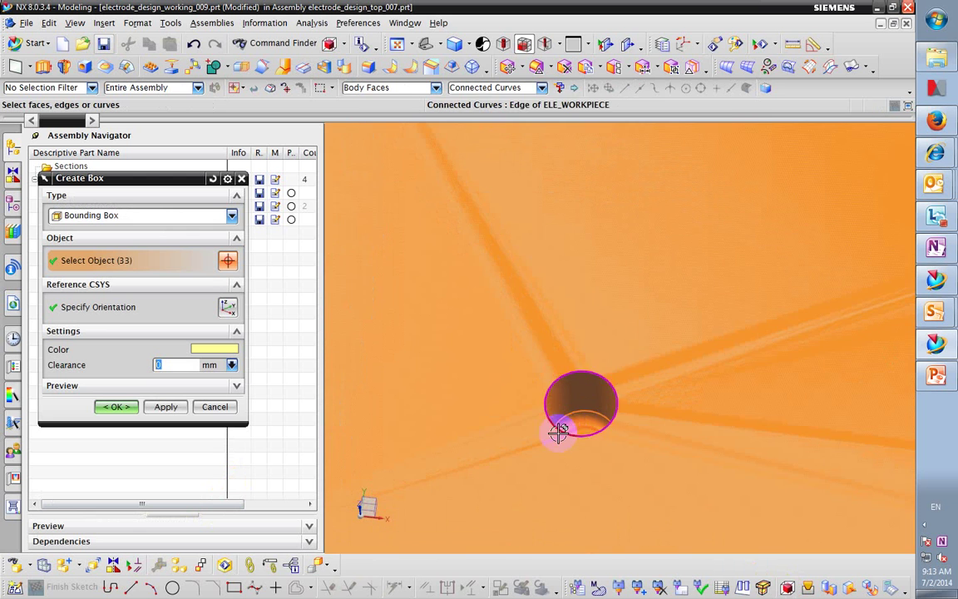
{"action": "scroll", "coordinate": [558, 432], "scroll_direction": "down", "scroll_amount": 6}
{"action": "scroll", "coordinate": [520, 432], "scroll_direction": "up", "scroll_amount": 4}
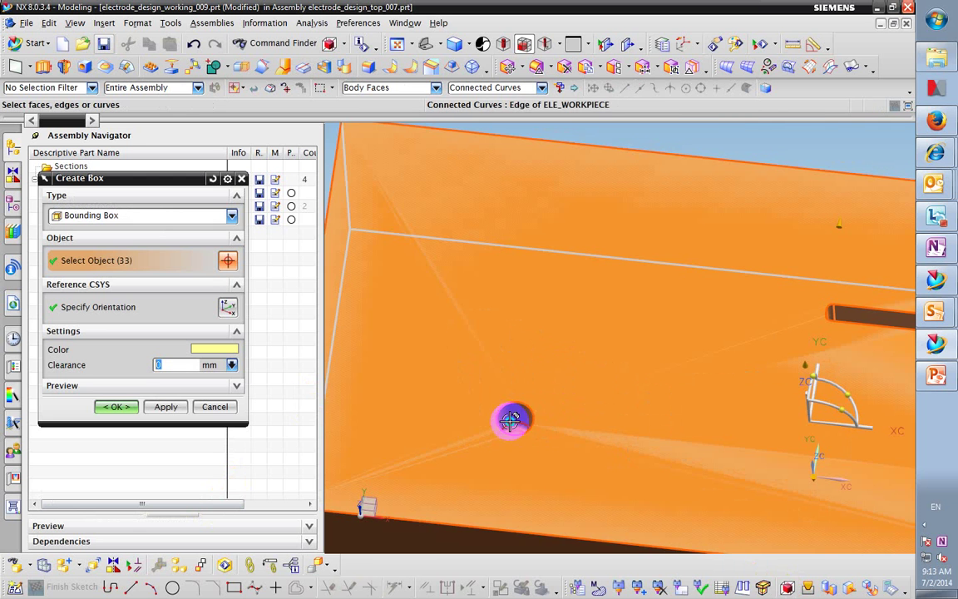
{"action": "right_click", "coordinate": [513, 425]}
{"action": "left_click", "coordinate": [550, 451]}
- Create a bounding box with 0 mm clearance around the round pocket's three faces
{"action": "scroll", "coordinate": [545, 456], "scroll_direction": "up", "scroll_amount": 5}
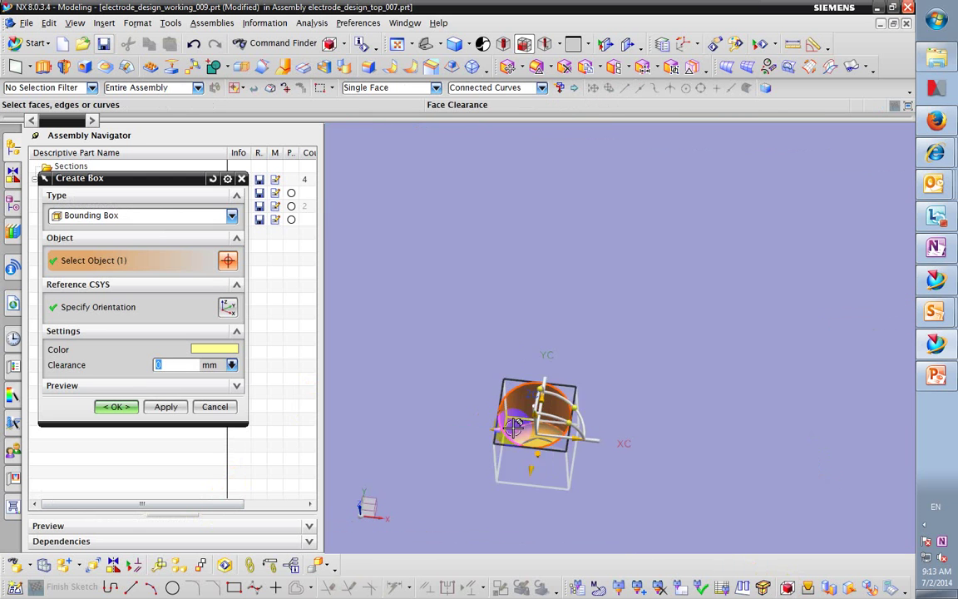
{"action": "left_click", "coordinate": [545, 458]}
{"action": "left_click", "coordinate": [513, 427]}
{"action": "scroll", "coordinate": [512, 420], "scroll_direction": "down", "scroll_amount": 5}
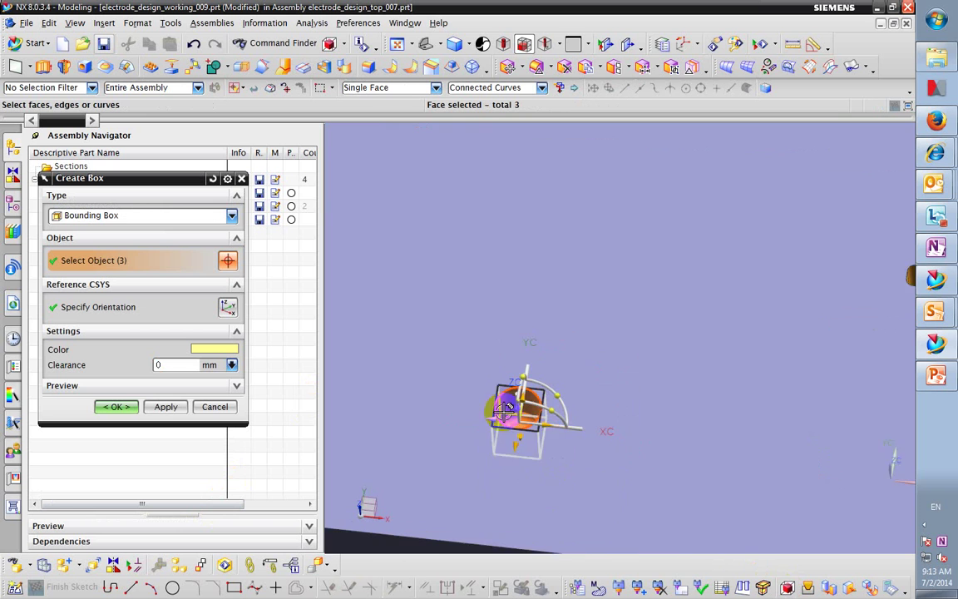
{"action": "left_click", "coordinate": [165, 407]}
- Create a bounding box with 0 mm clearance around the longer slot from its individually selected long walls and both end faces
{"action": "scroll", "coordinate": [706, 332], "scroll_direction": "down", "scroll_amount": 3}
{"action": "scroll", "coordinate": [701, 335], "scroll_direction": "up", "scroll_amount": 4}
{"action": "left_click", "coordinate": [679, 344]}
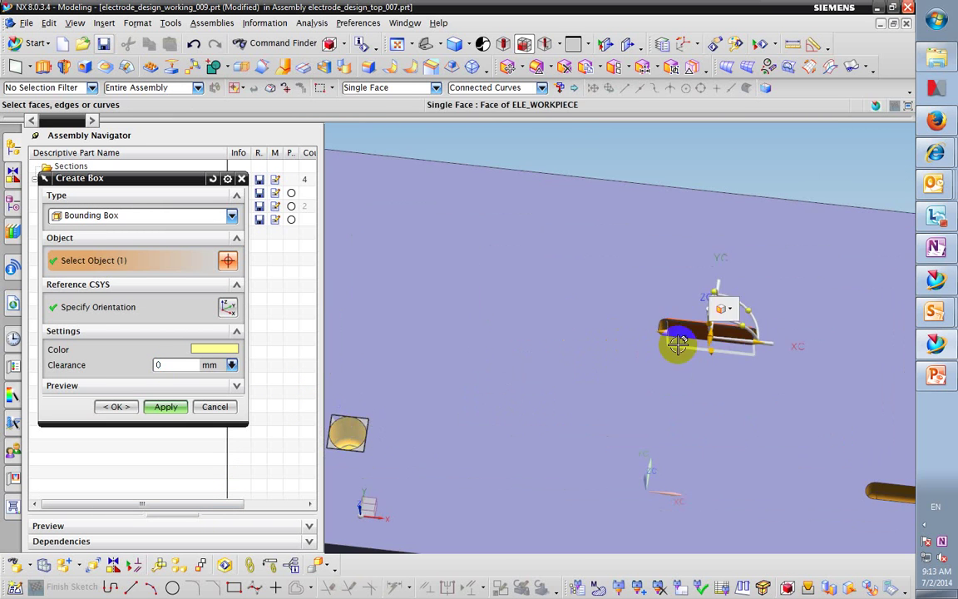
{"action": "middle_click_drag", "start_coordinate": [679, 344], "coordinate": [689, 421]}
{"action": "left_click", "coordinate": [700, 407]}
{"action": "scroll", "coordinate": [703, 405], "scroll_direction": "up", "scroll_amount": 3}
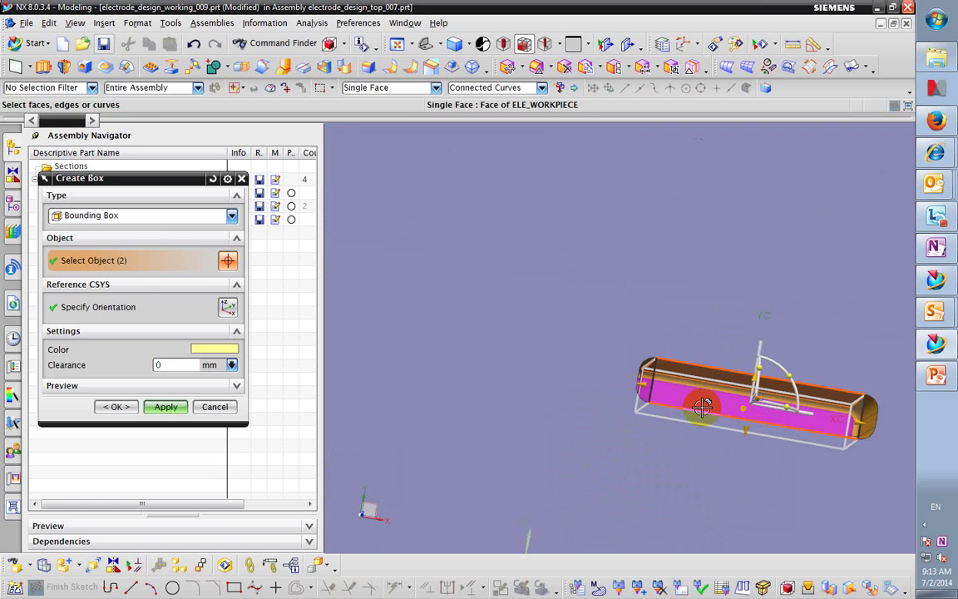
{"action": "left_click", "coordinate": [703, 405]}
{"action": "middle_click_drag", "start_coordinate": [648, 394], "coordinate": [507, 395]}
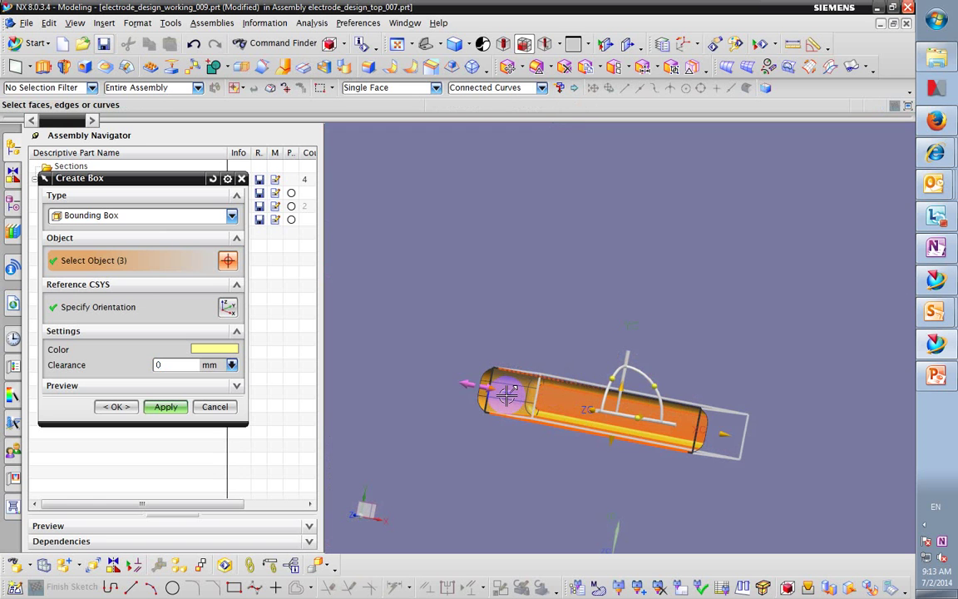
{"action": "left_click", "coordinate": [488, 387]}
{"action": "middle_click_drag", "start_coordinate": [599, 417], "coordinate": [745, 441]}
{"action": "scroll", "coordinate": [745, 441], "scroll_direction": "up", "scroll_amount": 5}
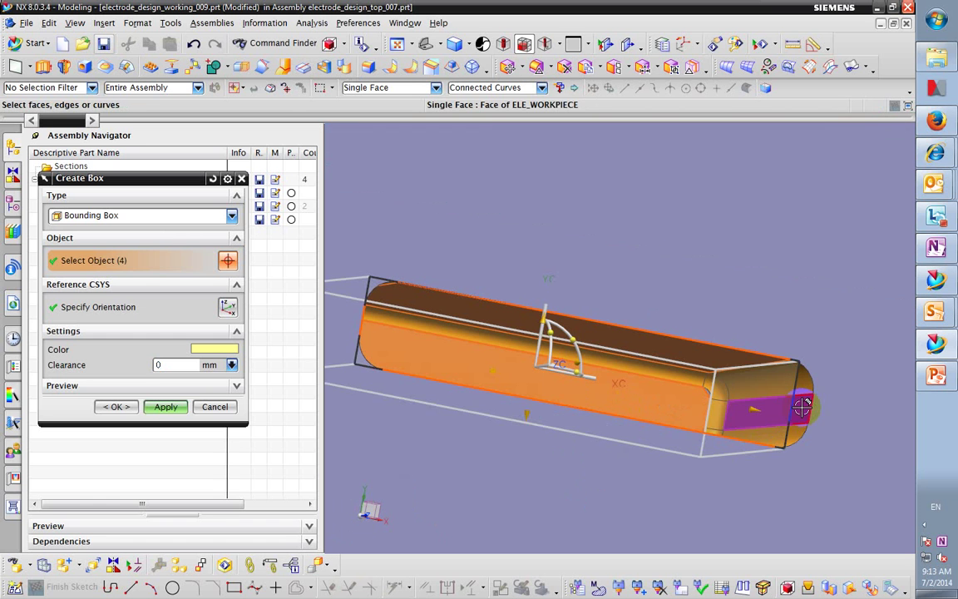
{"action": "left_click", "coordinate": [691, 413]}
{"action": "scroll", "coordinate": [665, 411], "scroll_direction": "down", "scroll_amount": 3}
{"action": "scroll", "coordinate": [662, 409], "scroll_direction": "up", "scroll_amount": 2}
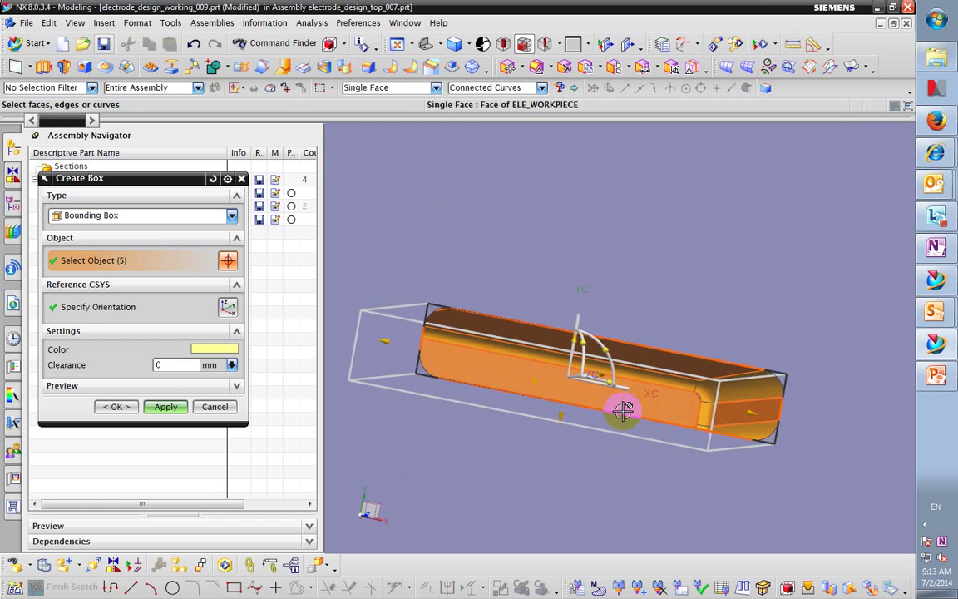
{"action": "scroll", "coordinate": [632, 412], "scroll_direction": "down", "scroll_amount": 3}
{"action": "left_click", "coordinate": [117, 406]}
{"action": "left_click", "coordinate": [162, 407]}
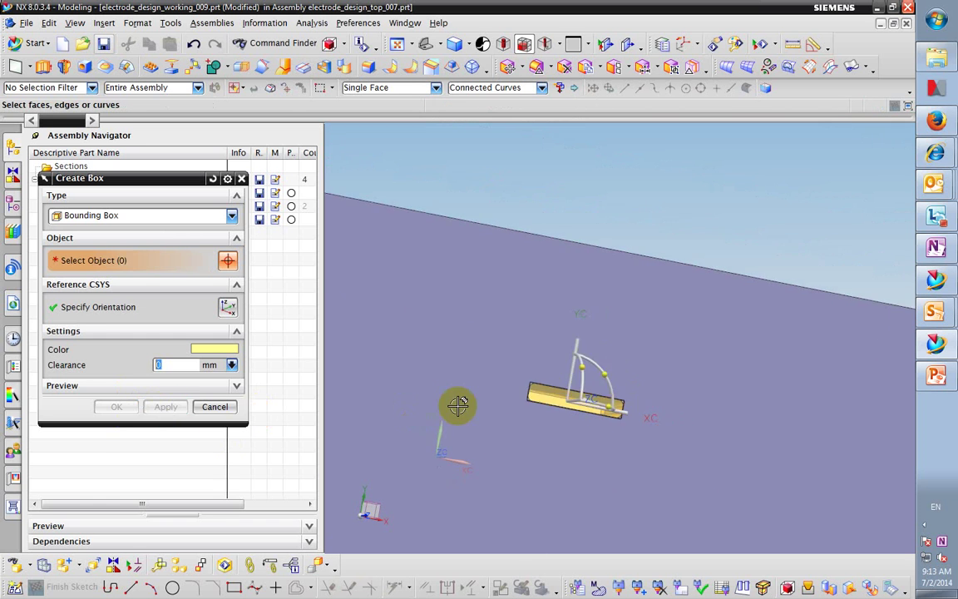
- Create a bounding box with 0 mm clearance around all faces and edges of the shorter slot and finish box creation
{"action": "middle_click_drag", "start_coordinate": [453, 404], "coordinate": [524, 481]}
{"action": "left_click_drag", "start_coordinate": [475, 444], "coordinate": [614, 513]}
{"action": "left_click", "coordinate": [123, 406]}
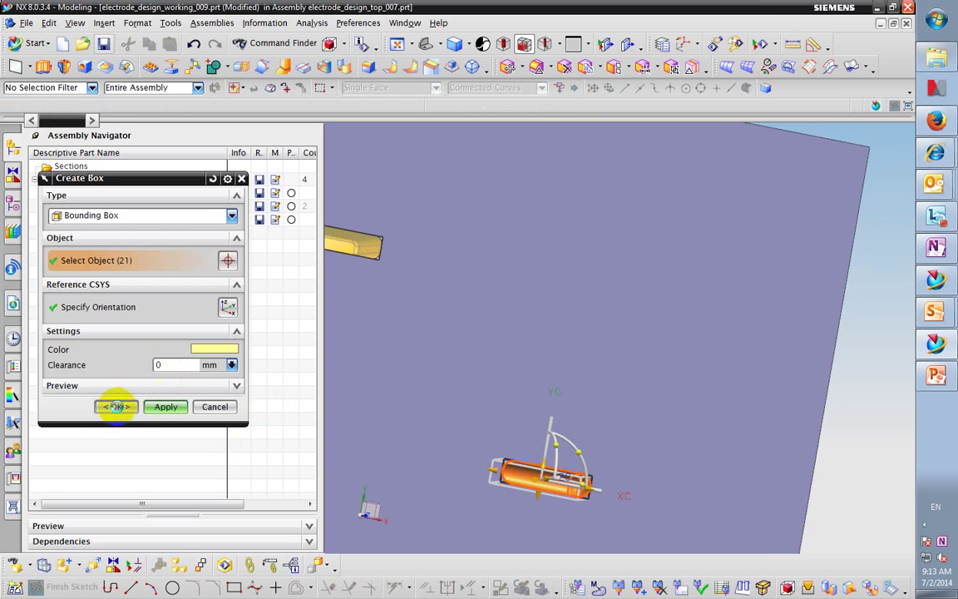
{"action": "middle_click_drag", "start_coordinate": [588, 407], "coordinate": [578, 379]}
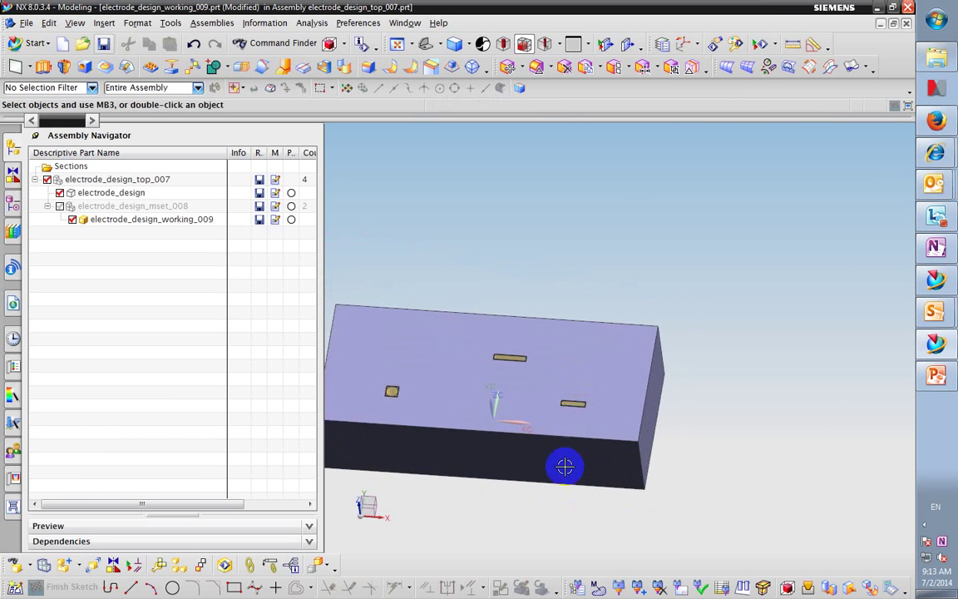
{"action": "middle_click_drag", "start_coordinate": [562, 466], "coordinate": [667, 517]}
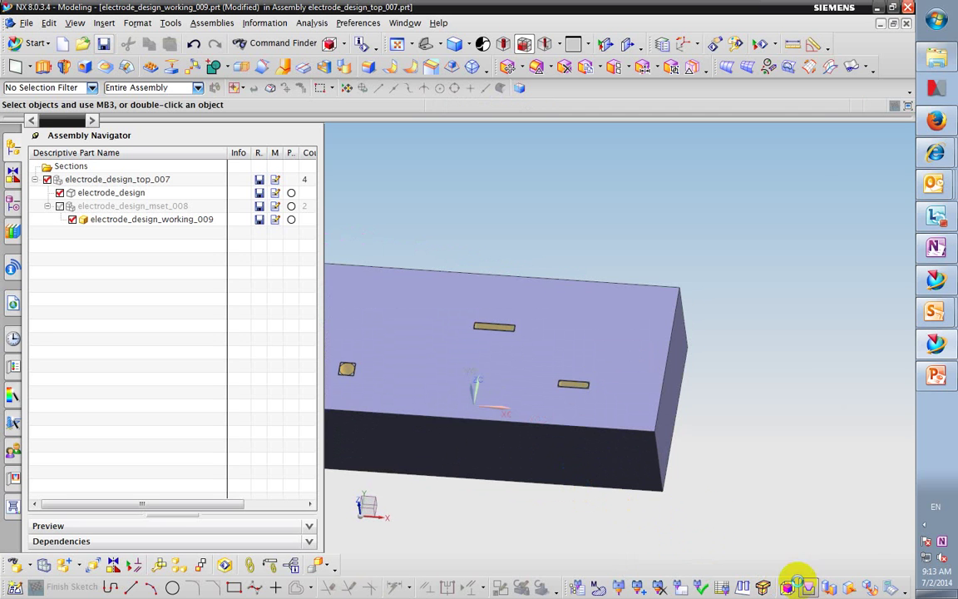
- Trim the round pocket's bounding box with its tagged EDM faces using Trim Solid of type Manufacturing Region
{"action": "left_click", "coordinate": [808, 587]}
{"action": "scroll", "coordinate": [623, 403], "scroll_direction": "down", "scroll_amount": 3}
{"action": "scroll", "coordinate": [472, 359], "scroll_direction": "up", "scroll_amount": 5}
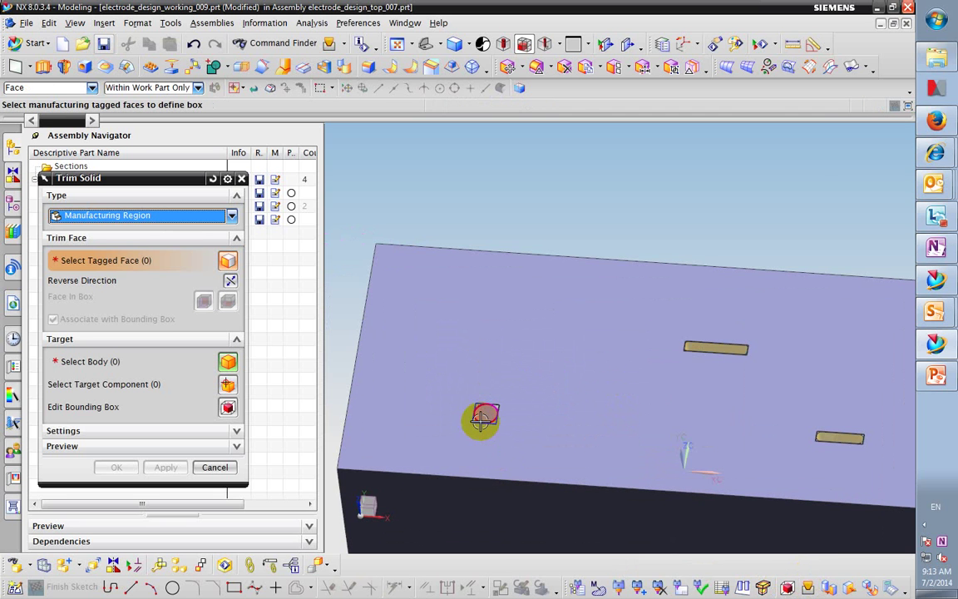
{"action": "scroll", "coordinate": [457, 433], "scroll_direction": "up", "scroll_amount": 3}
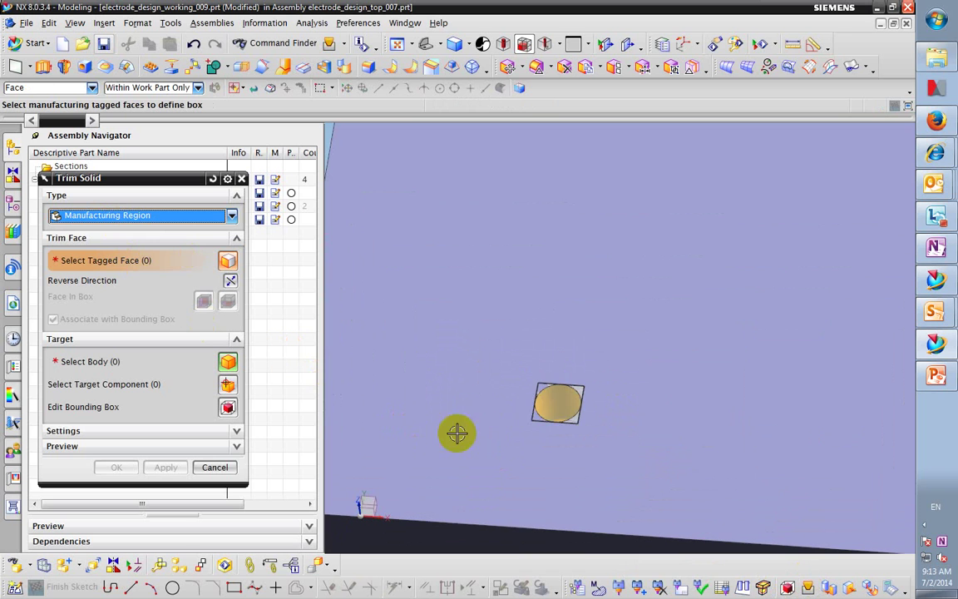
{"action": "left_click", "coordinate": [549, 398]}
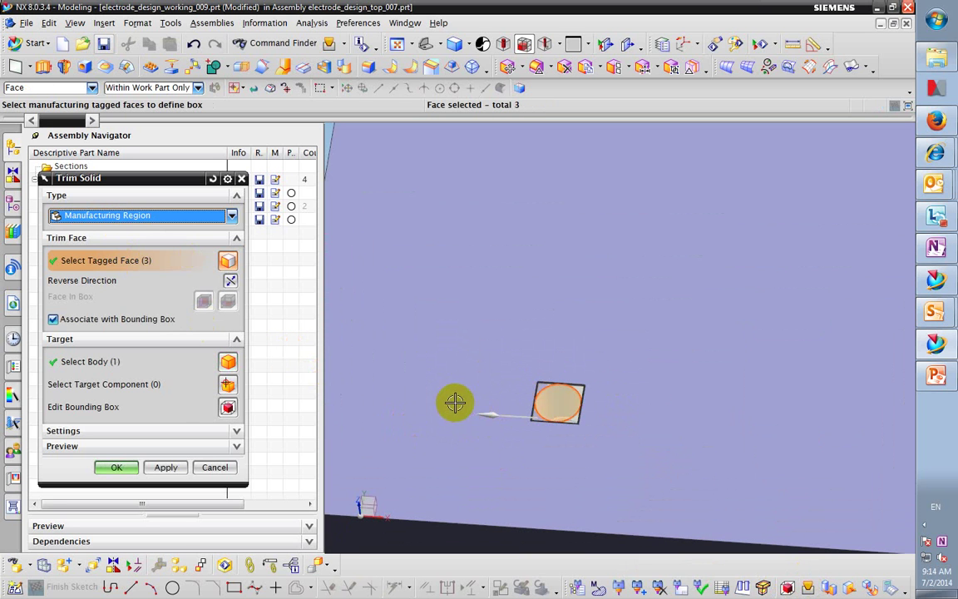
{"action": "middle_click_drag", "start_coordinate": [455, 403], "coordinate": [580, 425]}
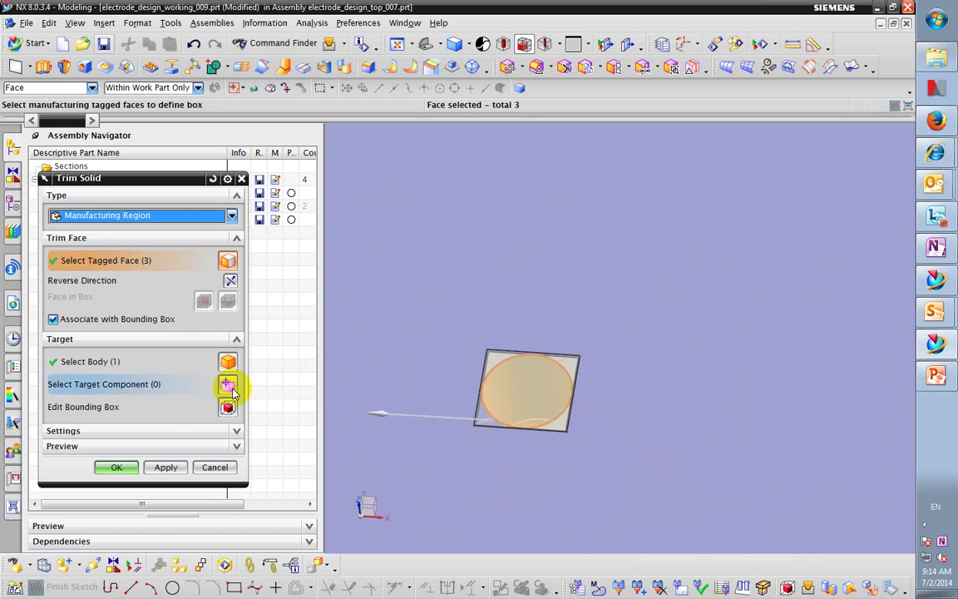
{"action": "left_click", "coordinate": [126, 366]}
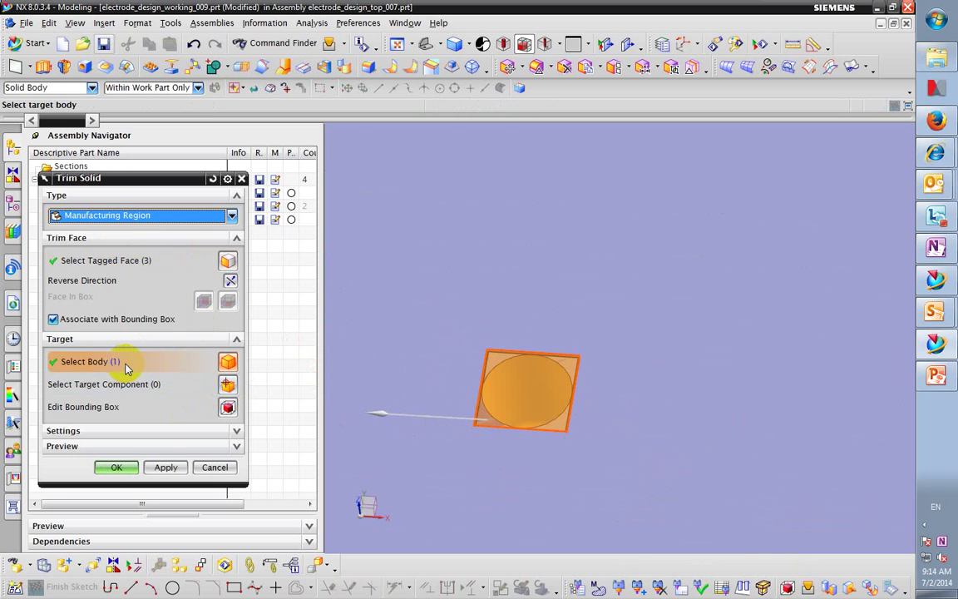
{"action": "left_click", "coordinate": [165, 466]}
- Trim the longer slot's bounding box with the slot's tagged faces, using the Manufacturing Region type
{"action": "middle_click_drag", "start_coordinate": [349, 399], "coordinate": [560, 338]}
{"action": "scroll", "coordinate": [561, 339], "scroll_direction": "down", "scroll_amount": 3}
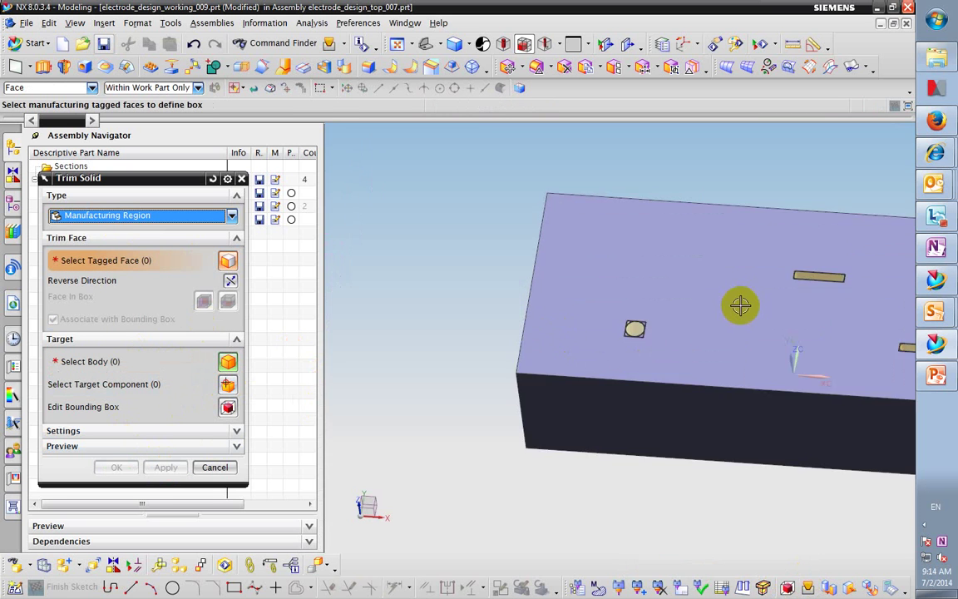
{"action": "scroll", "coordinate": [783, 289], "scroll_direction": "up", "scroll_amount": 3}
{"action": "left_click", "coordinate": [532, 295]}
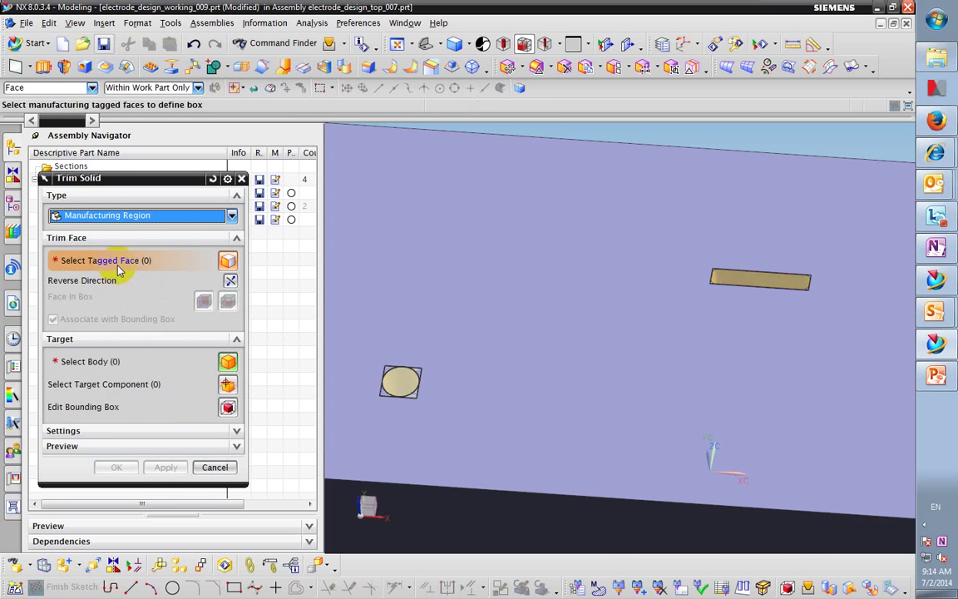
{"action": "left_click", "coordinate": [782, 282]}
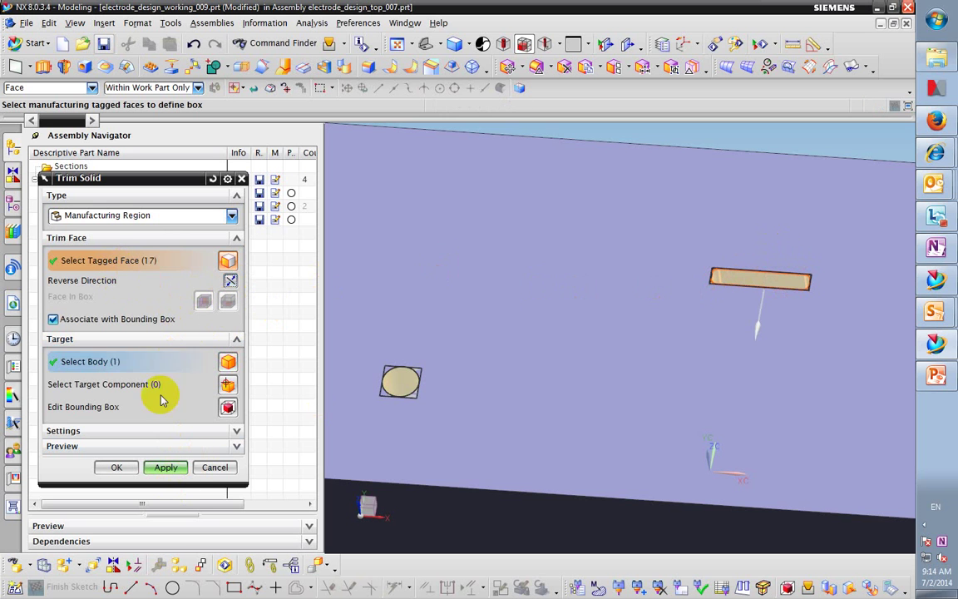
{"action": "left_click", "coordinate": [171, 467]}
- Trim the shorter slot's bounding box with the slot's tagged faces and finish Trim Solid
{"action": "scroll", "coordinate": [607, 306], "scroll_direction": "down", "scroll_amount": 3}
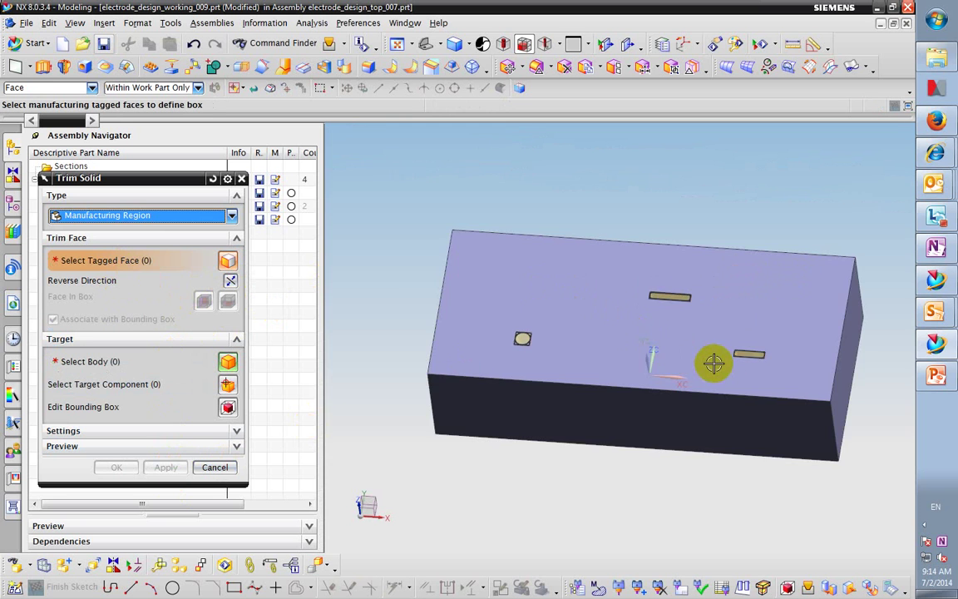
{"action": "scroll", "coordinate": [713, 361], "scroll_direction": "up", "scroll_amount": 3}
{"action": "scroll", "coordinate": [760, 348], "scroll_direction": "up", "scroll_amount": 5}
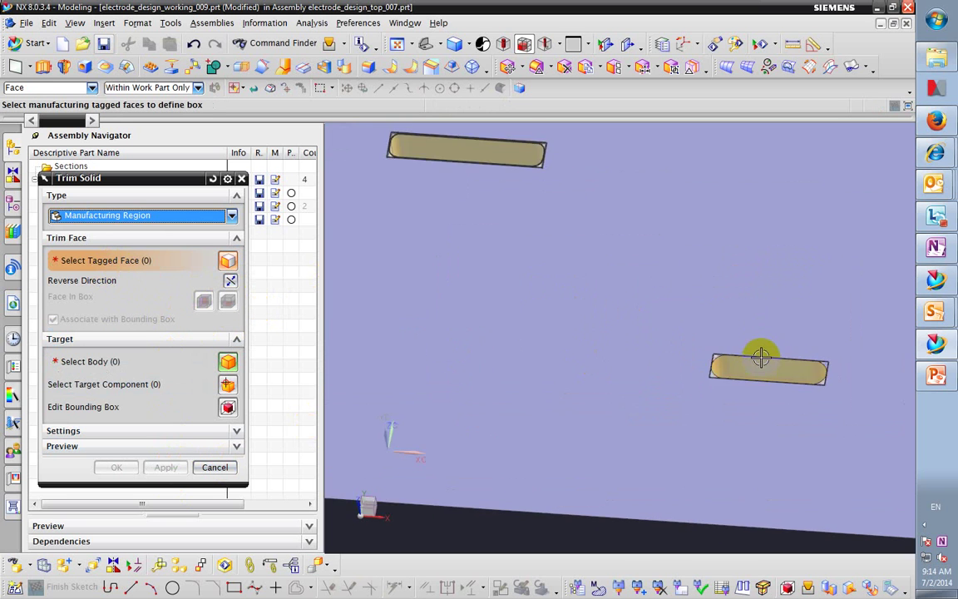
{"action": "left_click", "coordinate": [757, 363]}
{"action": "scroll", "coordinate": [638, 364], "scroll_direction": "down", "scroll_amount": 5}
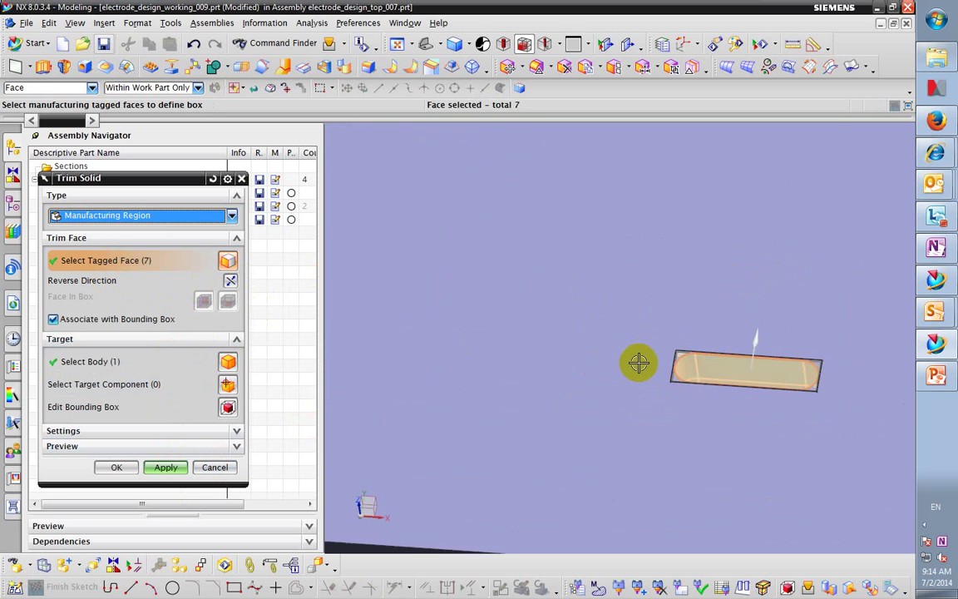
{"action": "left_click", "coordinate": [185, 366]}
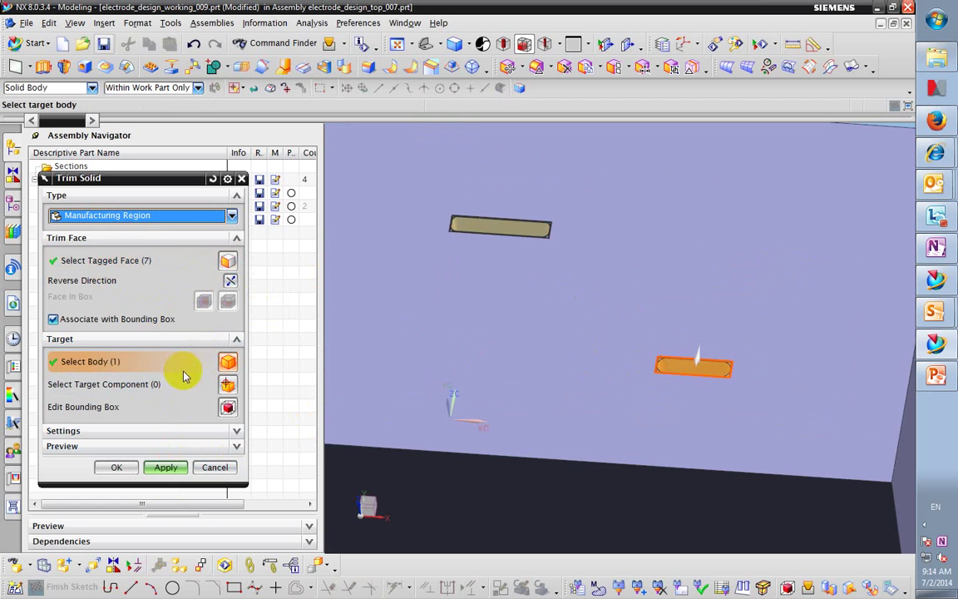
{"action": "left_click", "coordinate": [117, 467]}
{"action": "scroll", "coordinate": [563, 308], "scroll_direction": "down", "scroll_amount": 3}
{"action": "left_click", "coordinate": [517, 314]}
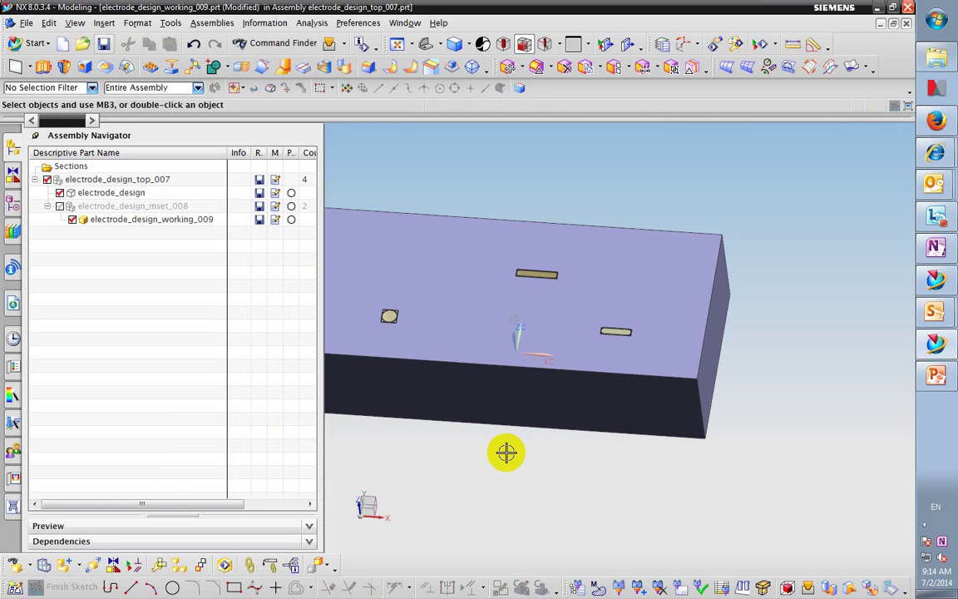
- Hide the electrode_design_working_009 component and the electrode_design block component
{"action": "key", "text": "ctrl+b"}
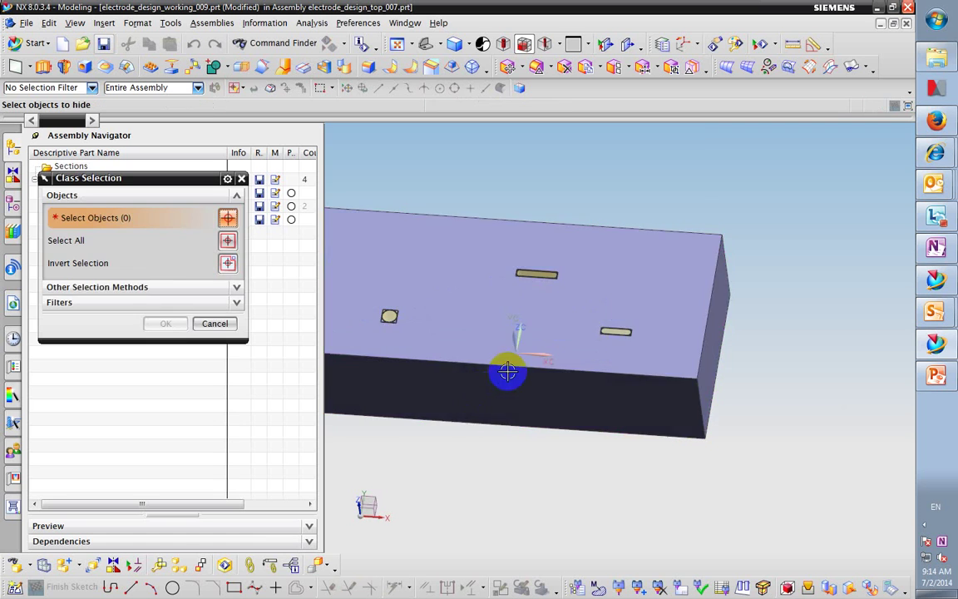
{"action": "left_click", "coordinate": [514, 348]}
{"action": "left_click", "coordinate": [169, 323]}
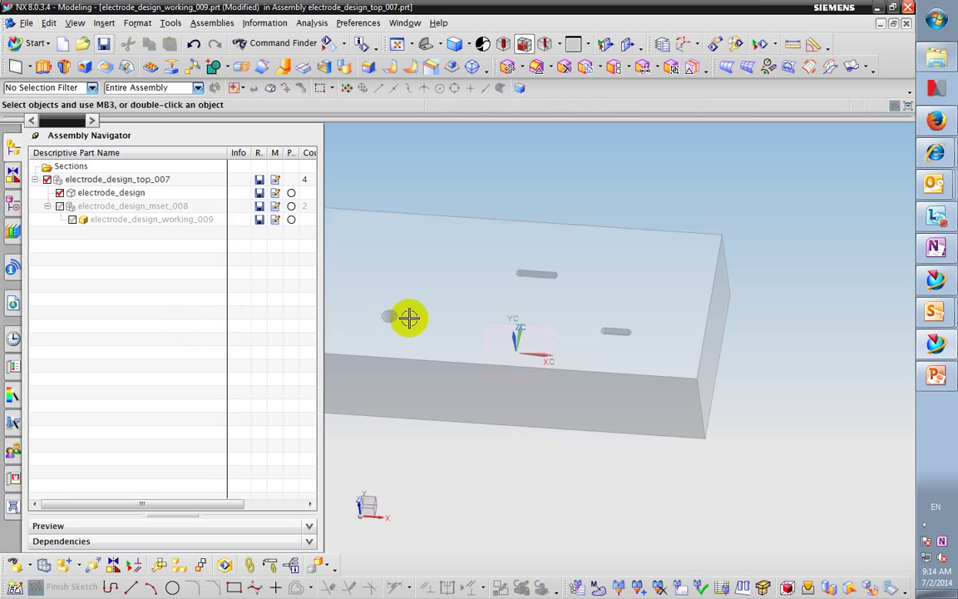
{"action": "left_click", "coordinate": [447, 347]}
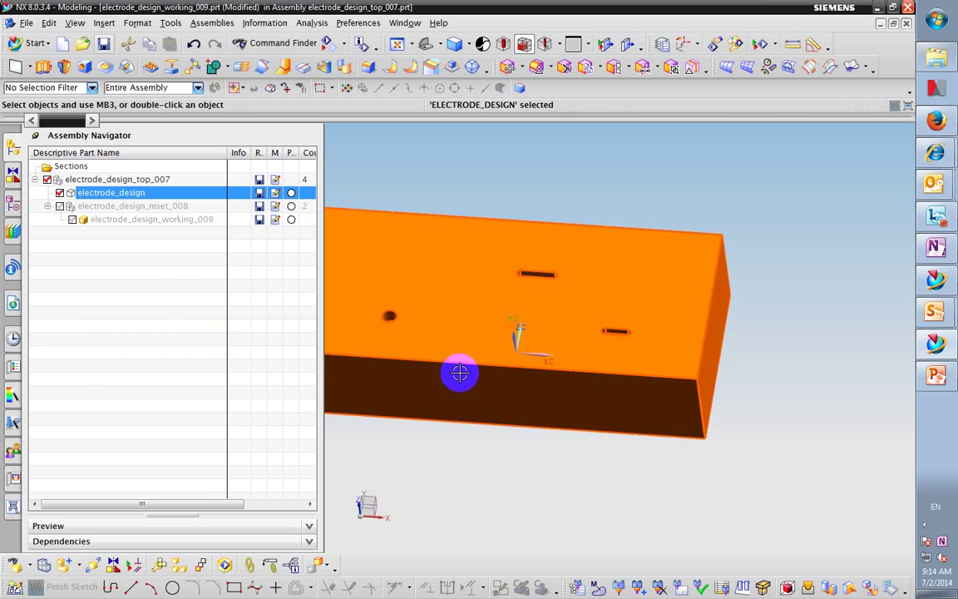
{"action": "key", "text": "ctrl+b"}
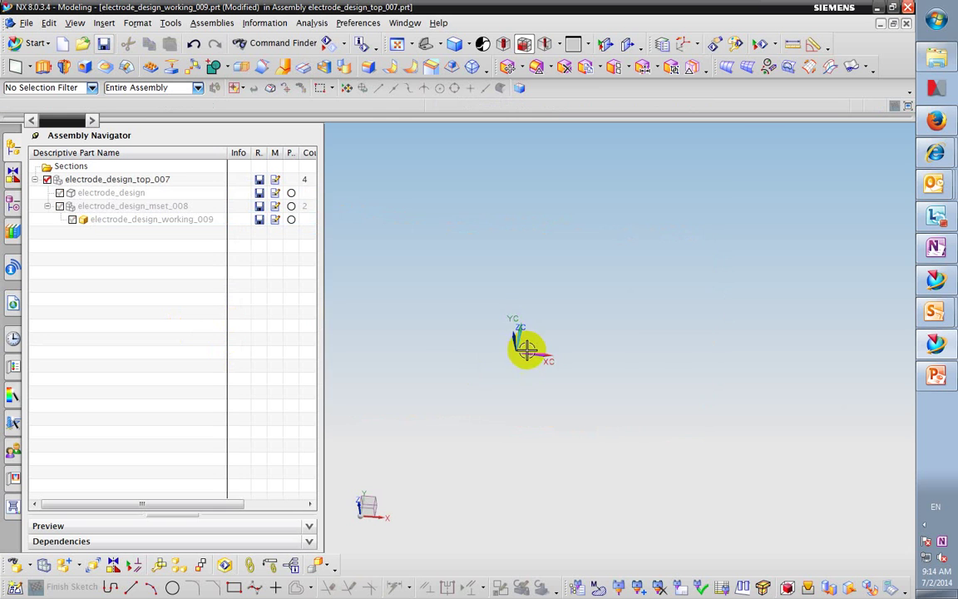
- Show all hidden components and objects of the assembly
{"action": "key", "text": "ctrl+shift+u"}
{"action": "scroll", "coordinate": [534, 291], "scroll_direction": "down", "scroll_amount": 3}
{"action": "middle_click_drag", "start_coordinate": [532, 274], "coordinate": [525, 263]}
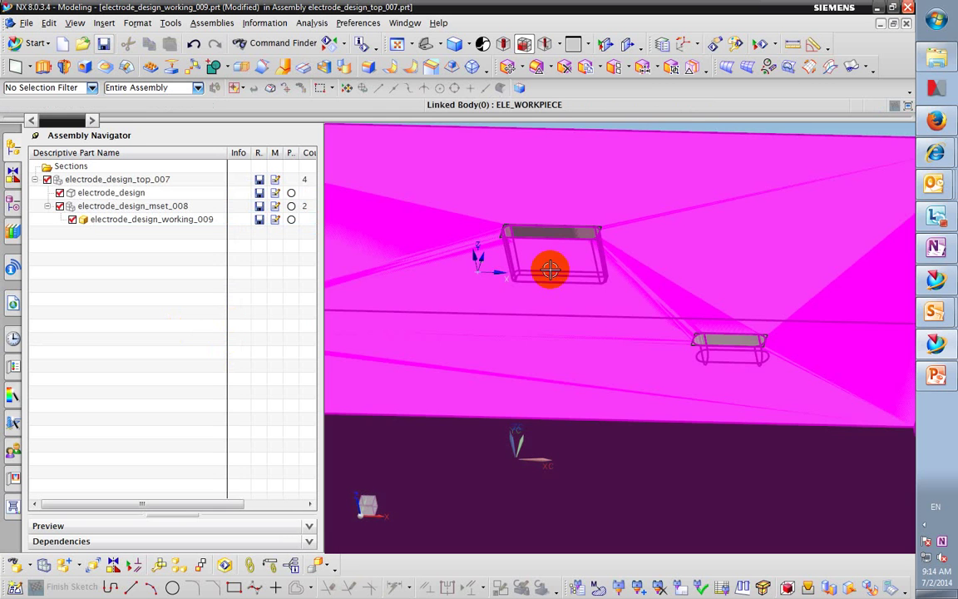
{"action": "scroll", "coordinate": [553, 327], "scroll_direction": "up", "scroll_amount": 5}
{"action": "middle_click_drag", "start_coordinate": [553, 327], "coordinate": [483, 352]}
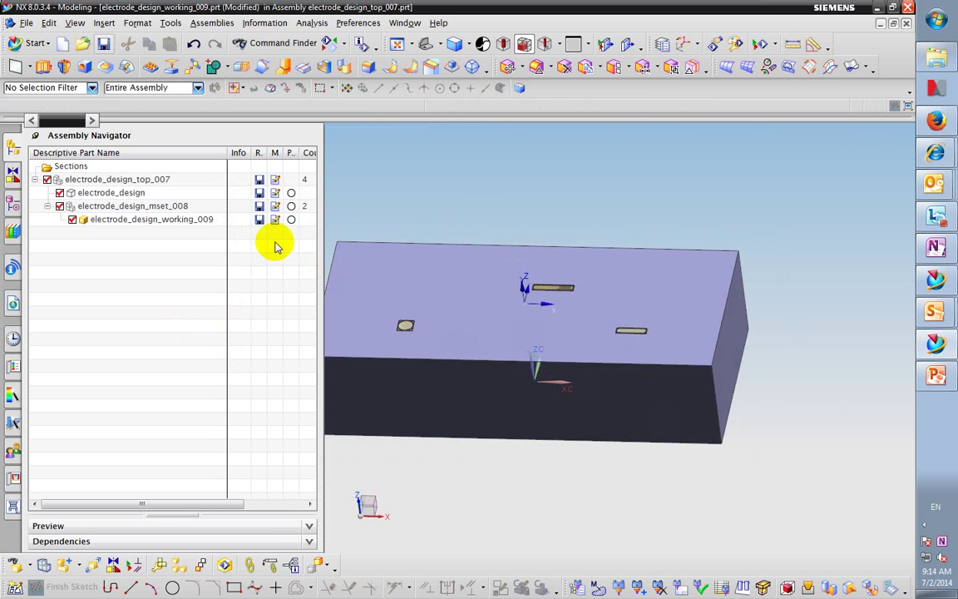
- Restrict selection to Solid Body and hide the block's solid bodies so that only the electrode bodies are shown
{"action": "left_click", "coordinate": [64, 86]}
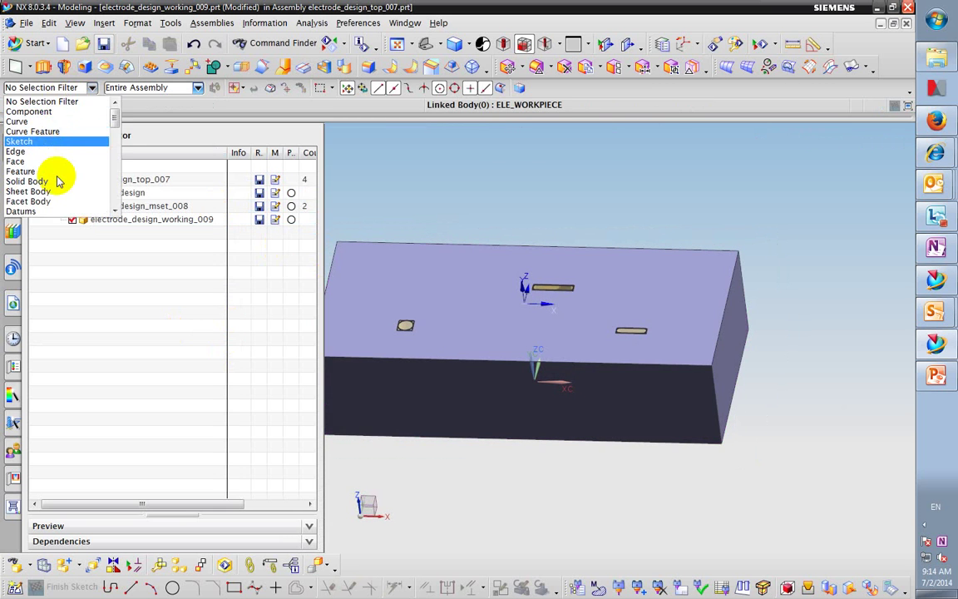
{"action": "left_click", "coordinate": [48, 181]}
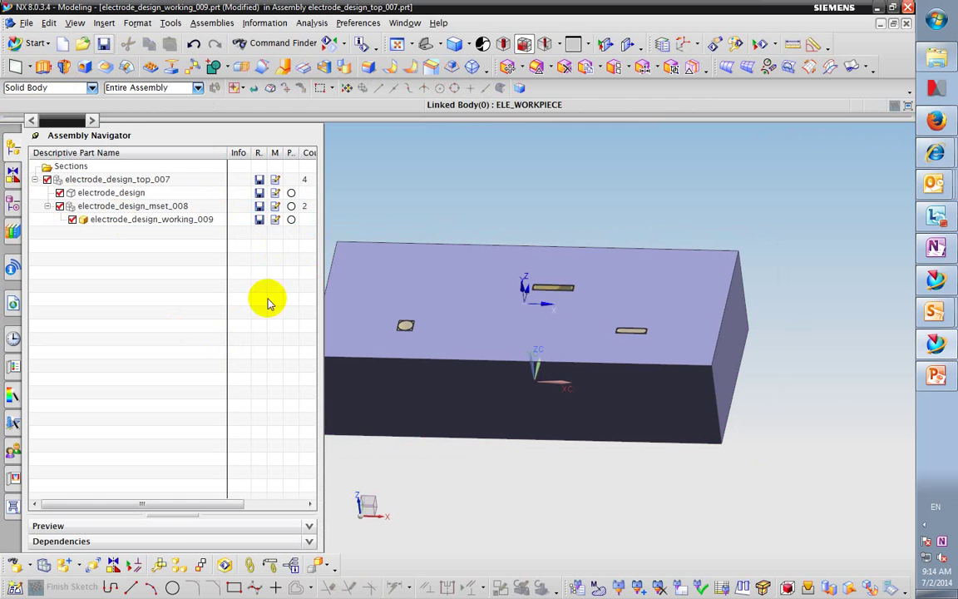
{"action": "left_click", "coordinate": [581, 383]}
{"action": "left_click", "coordinate": [581, 362]}
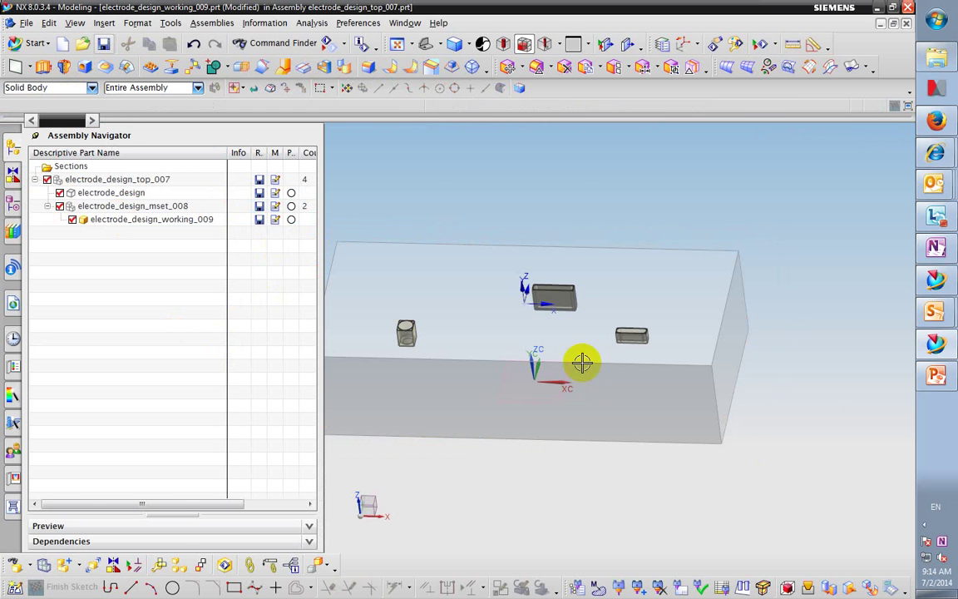
{"action": "middle_click_drag", "start_coordinate": [582, 359], "coordinate": [541, 285]}
{"action": "left_click", "coordinate": [541, 332]}
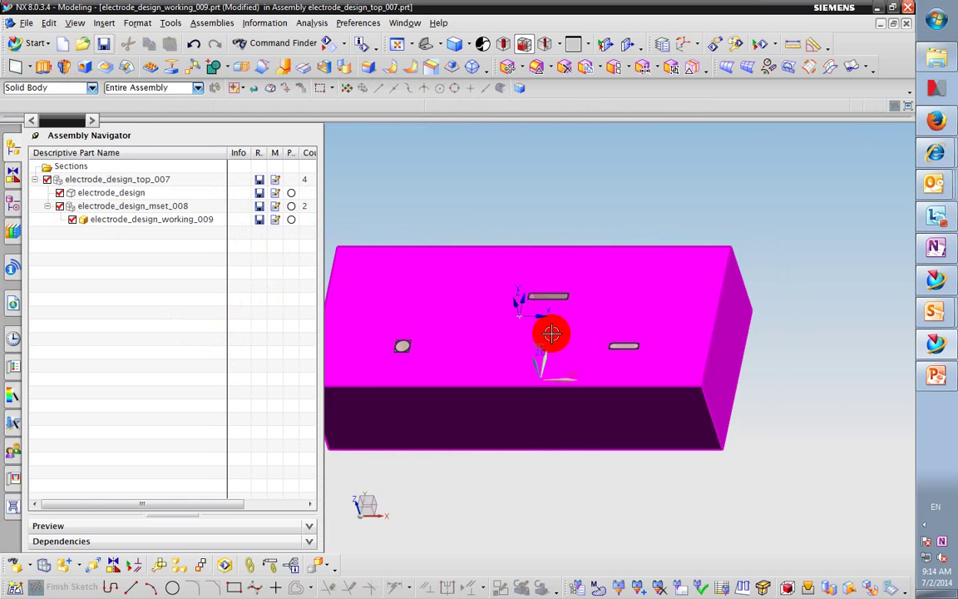
{"action": "key", "text": "ctrl+b"}
- Examine the trimmed bodies and bounding boxes of both slots and the round pocket from several sides
{"action": "middle_click_drag", "start_coordinate": [556, 352], "coordinate": [637, 299]}
{"action": "scroll", "coordinate": [599, 321], "scroll_direction": "up", "scroll_amount": 6}
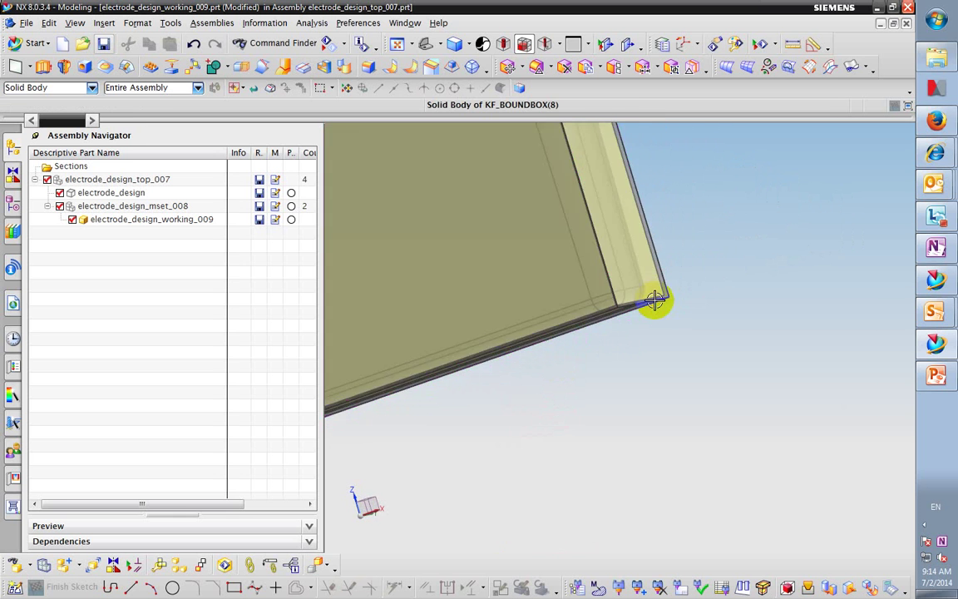
{"action": "scroll", "coordinate": [606, 281], "scroll_direction": "up", "scroll_amount": 3}
{"action": "scroll", "coordinate": [615, 297], "scroll_direction": "down", "scroll_amount": 3}
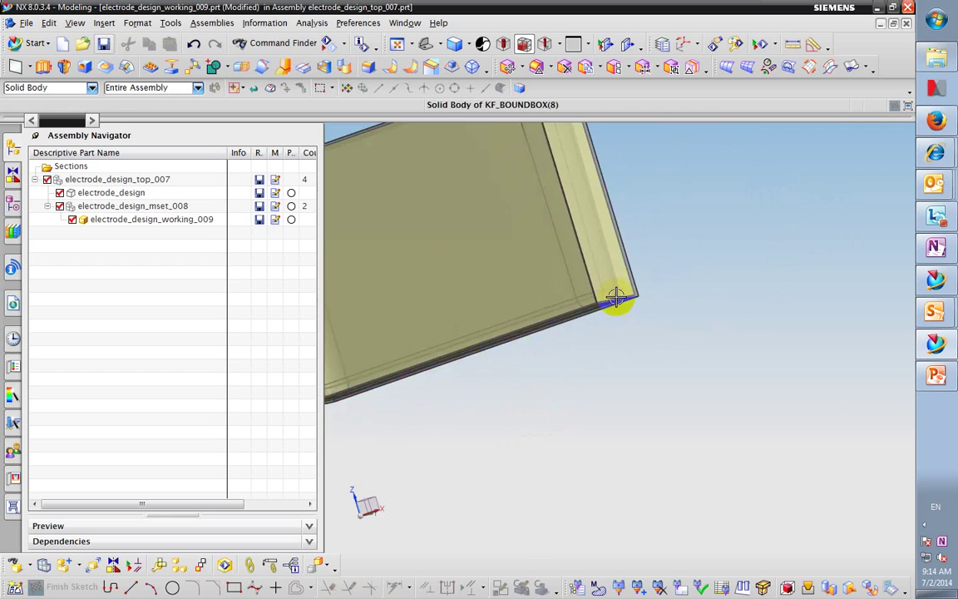
{"action": "scroll", "coordinate": [615, 297], "scroll_direction": "down", "scroll_amount": 5}
{"action": "middle_click_drag", "start_coordinate": [625, 317], "coordinate": [632, 325]}
{"action": "scroll", "coordinate": [731, 289], "scroll_direction": "up", "scroll_amount": 6}
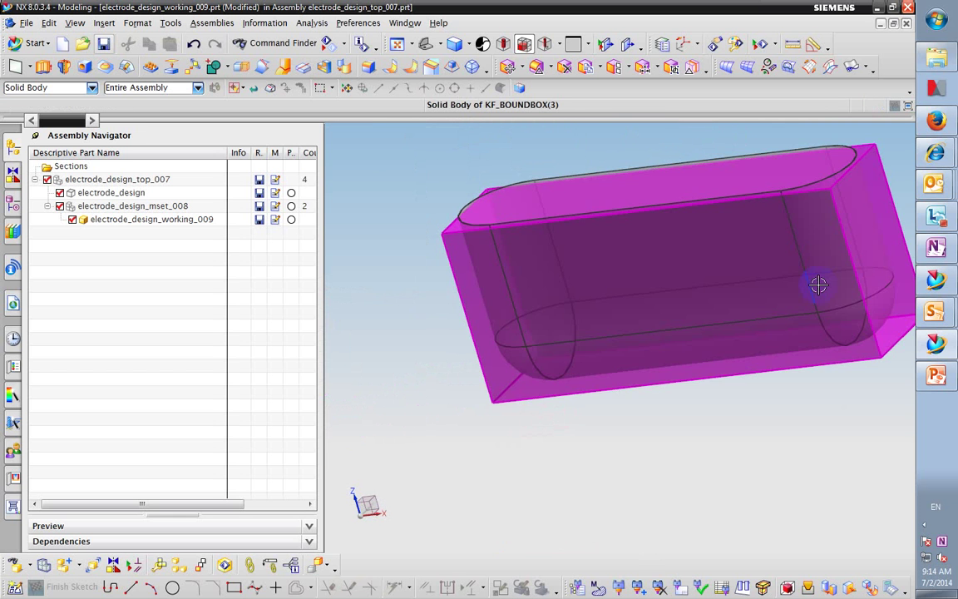
{"action": "scroll", "coordinate": [815, 246], "scroll_direction": "up", "scroll_amount": 2}
{"action": "scroll", "coordinate": [810, 237], "scroll_direction": "down", "scroll_amount": 5}
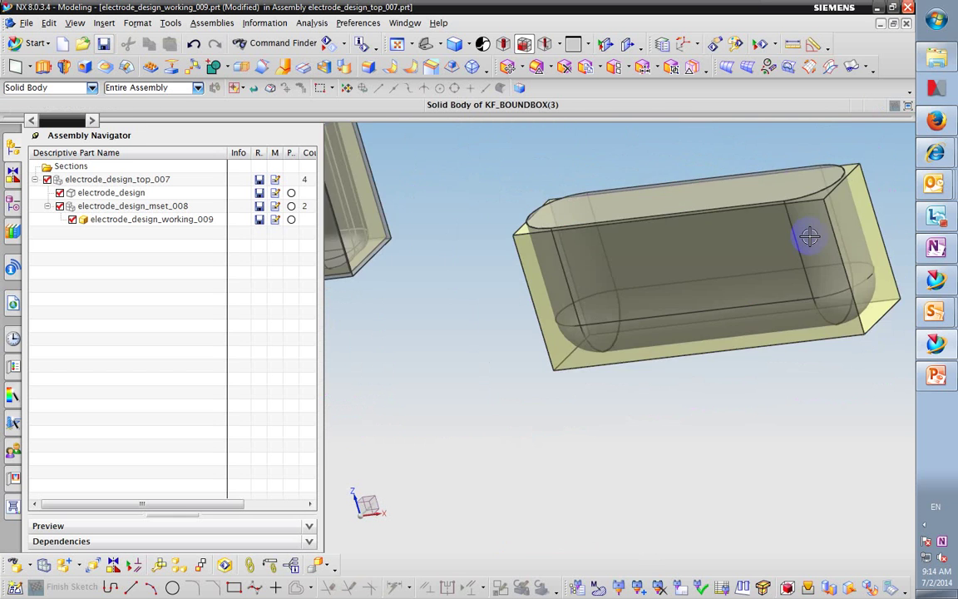
{"action": "scroll", "coordinate": [667, 154], "scroll_direction": "up", "scroll_amount": 7}
{"action": "scroll", "coordinate": [734, 181], "scroll_direction": "down", "scroll_amount": 8}
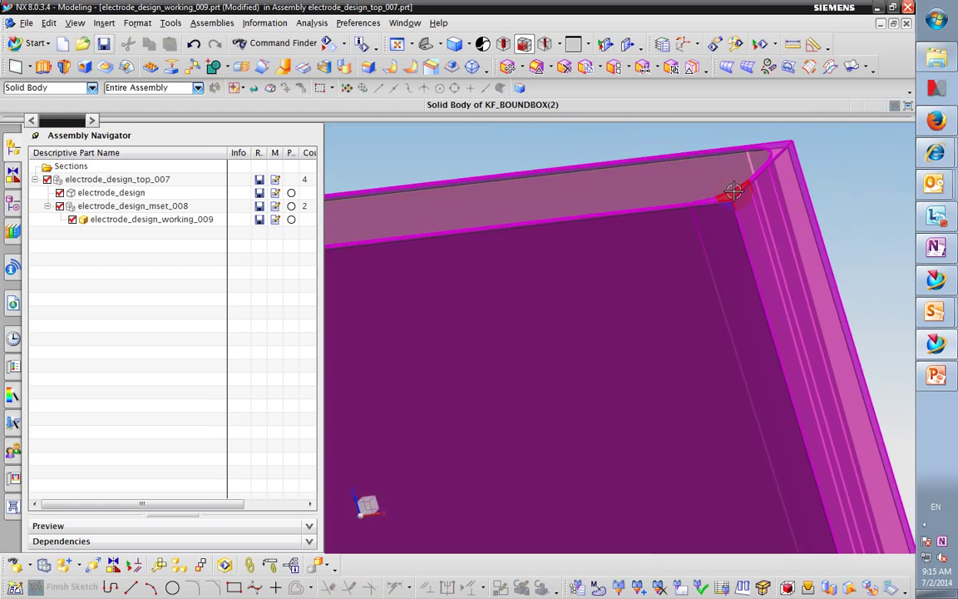
{"action": "scroll", "coordinate": [584, 242], "scroll_direction": "up", "scroll_amount": 4}
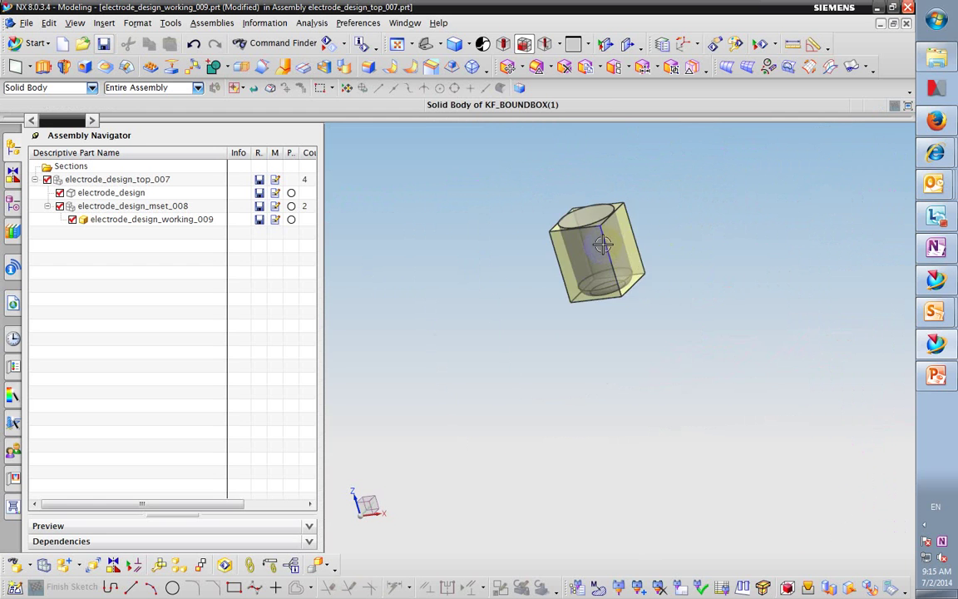
{"action": "scroll", "coordinate": [566, 262], "scroll_direction": "down", "scroll_amount": 5}
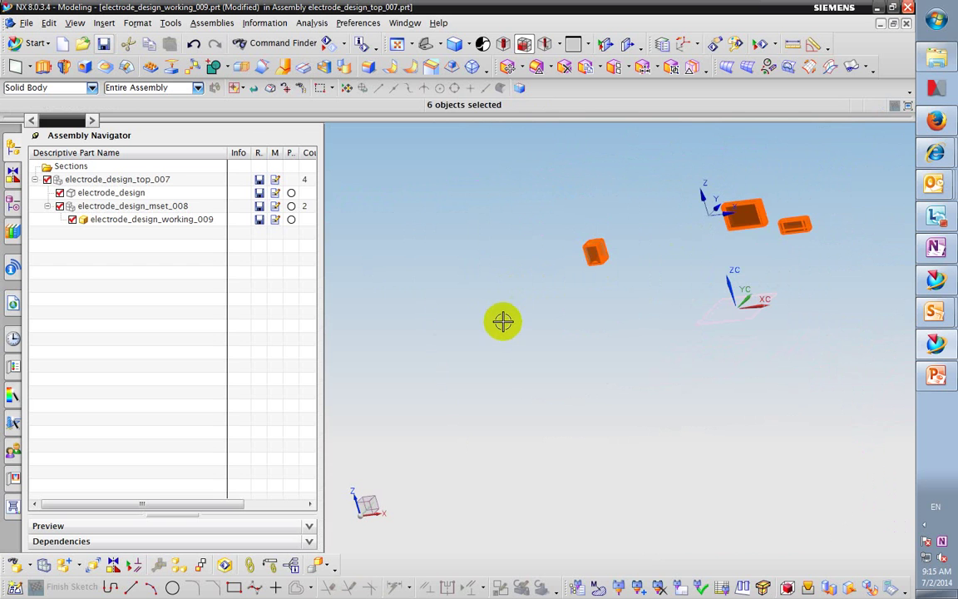
- Invert shown and hidden objects to bring the workpiece block back into view
{"action": "key", "text": "ctrl+shift+b"}
{"action": "scroll", "coordinate": [549, 275], "scroll_direction": "down", "scroll_amount": 5}
{"action": "middle_click_drag", "start_coordinate": [561, 267], "coordinate": [602, 295]}
{"action": "scroll", "coordinate": [614, 306], "scroll_direction": "up", "scroll_amount": 5}
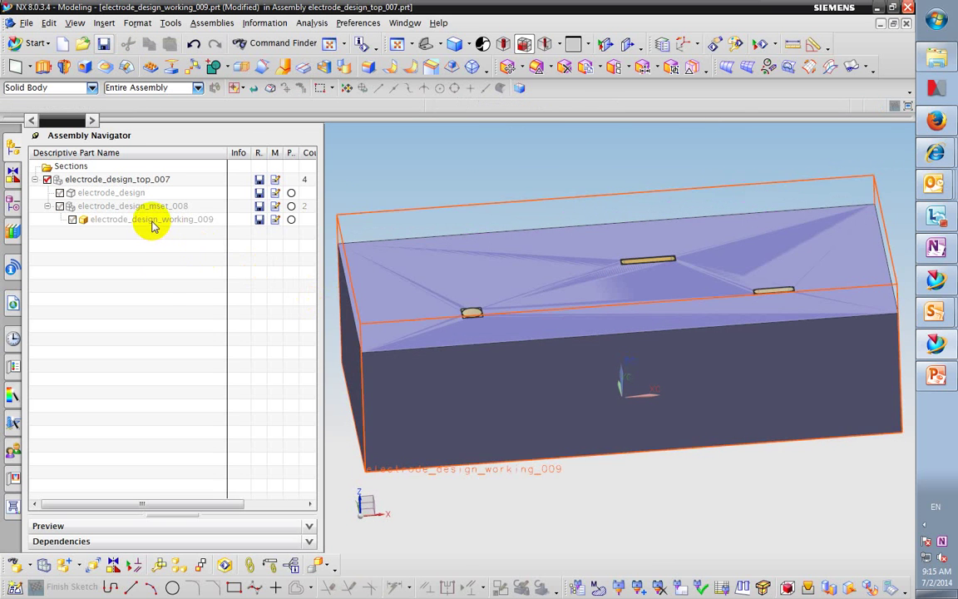
- Undersize the round pocket's electrode body with Circular orbit, 0.05 mm orbit distance, 0.05 mm spark gap and 90° precision angle
{"action": "left_click", "coordinate": [764, 588]}
{"action": "scroll", "coordinate": [469, 318], "scroll_direction": "up", "scroll_amount": 4}
{"action": "left_click", "coordinate": [468, 321]}
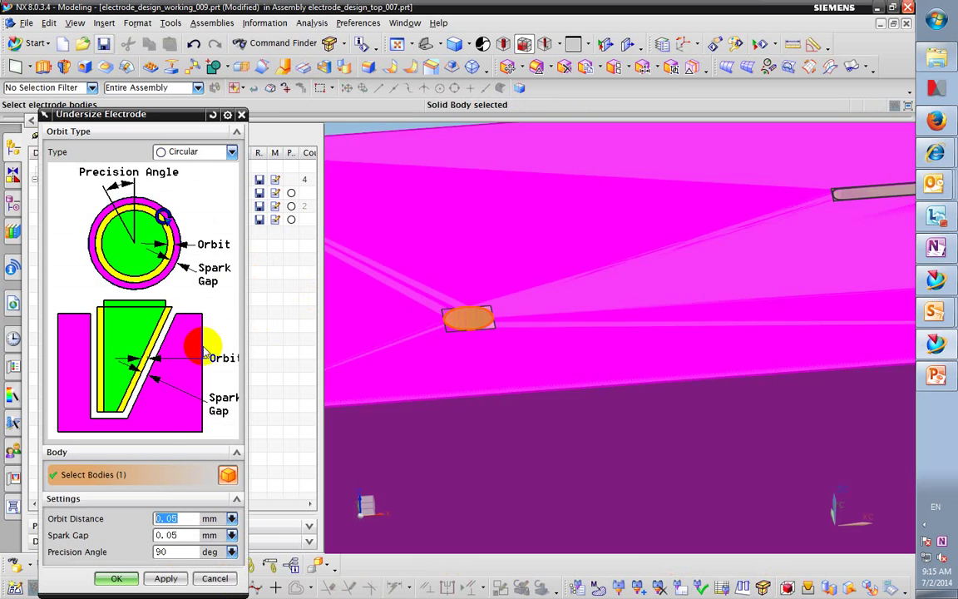
{"action": "left_click", "coordinate": [167, 577]}
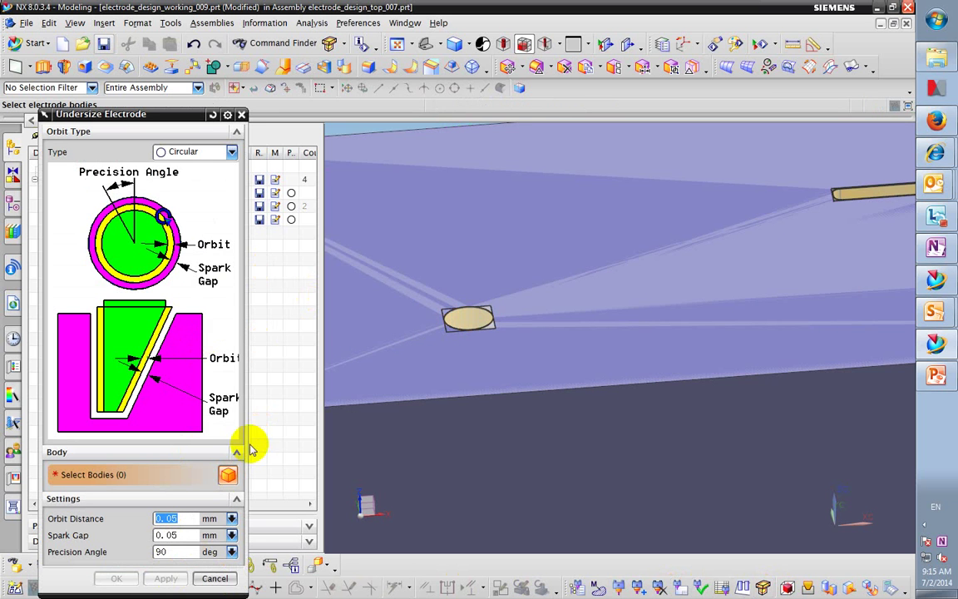
- Undersize both slots' electrode bodies one after the other with Circular orbit, 0.05 mm orbit distance, 0.05 mm spark gap and 90° precision angle
{"action": "scroll", "coordinate": [339, 364], "scroll_direction": "down", "scroll_amount": 3}
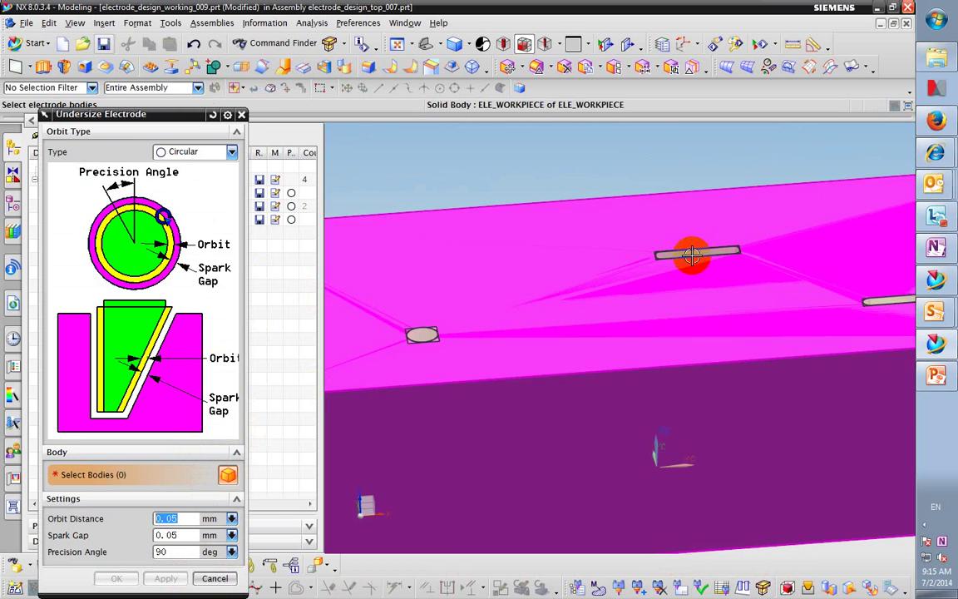
{"action": "left_click", "coordinate": [692, 254]}
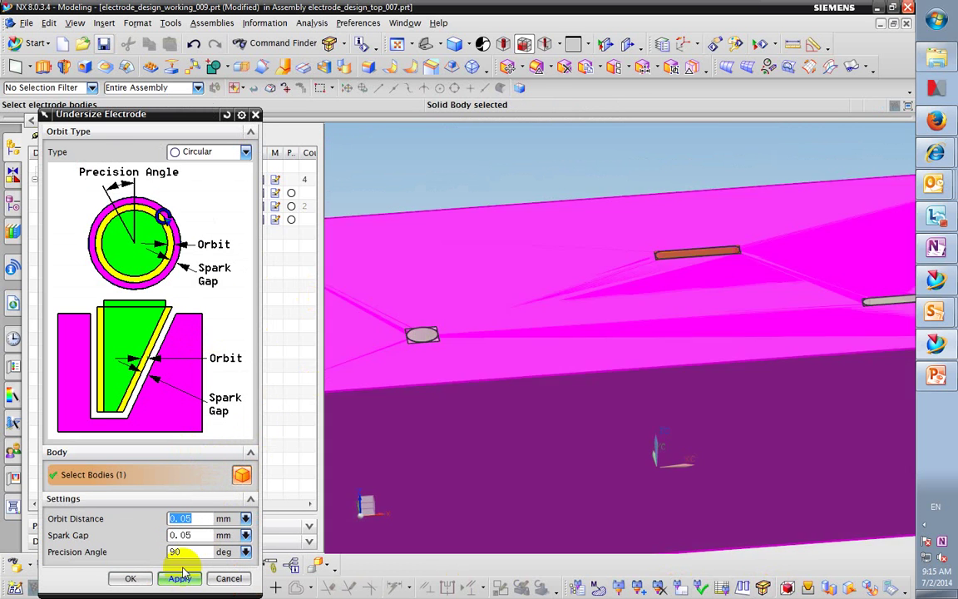
{"action": "left_click", "coordinate": [181, 577]}
{"action": "scroll", "coordinate": [574, 292], "scroll_direction": "down", "scroll_amount": 4}
{"action": "scroll", "coordinate": [730, 295], "scroll_direction": "up", "scroll_amount": 3}
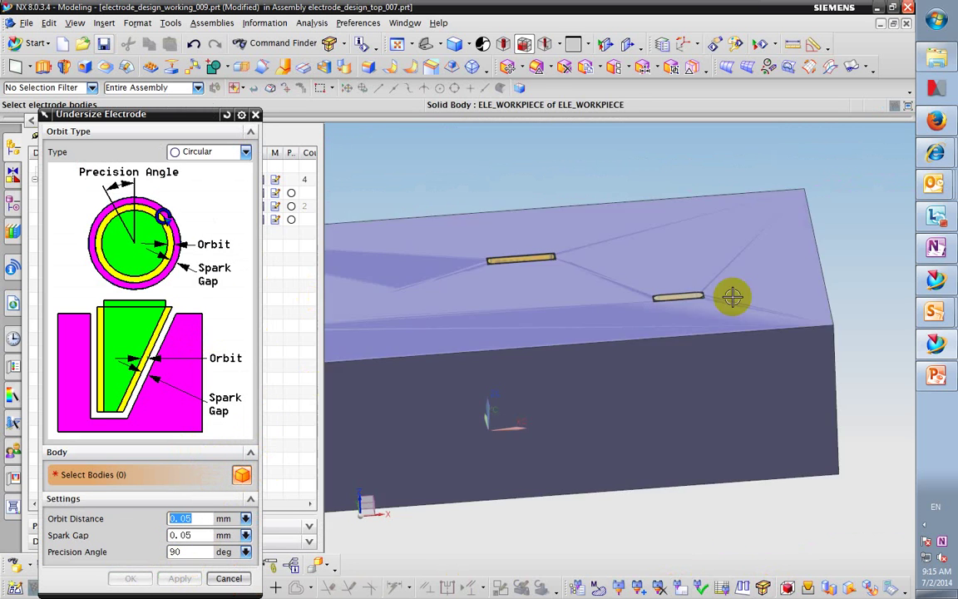
{"action": "scroll", "coordinate": [683, 297], "scroll_direction": "up", "scroll_amount": 2}
{"action": "left_click", "coordinate": [682, 297]}
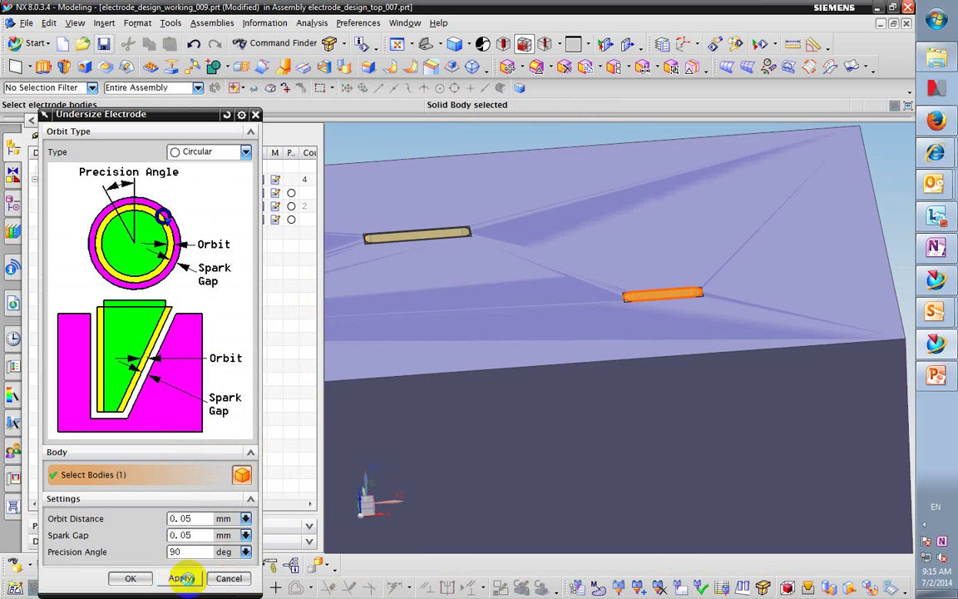
{"action": "left_click", "coordinate": [181, 578]}
{"action": "left_click", "coordinate": [229, 578]}
- Design a block_blank for the round pocket's electrode body with 5 mm extension height, Extrude joint method and 0° draft angle
{"action": "scroll", "coordinate": [573, 321], "scroll_direction": "down", "scroll_amount": 4}
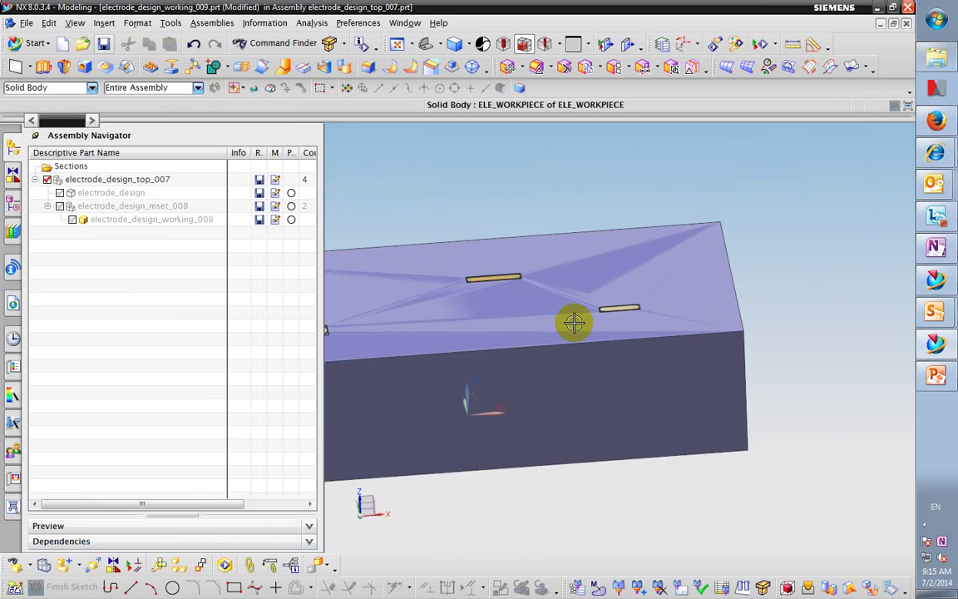
{"action": "middle_click_drag", "start_coordinate": [577, 324], "coordinate": [617, 531]}
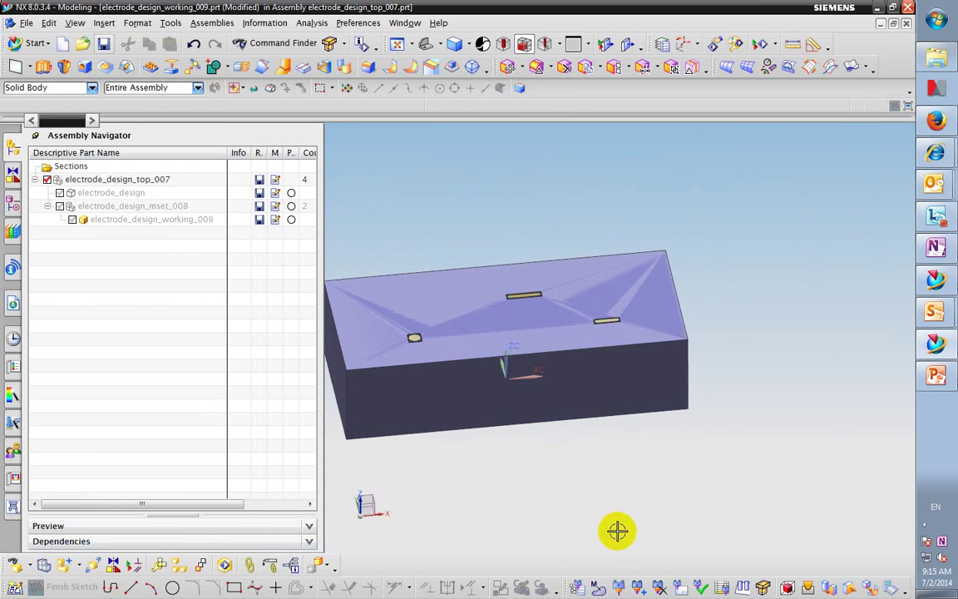
{"action": "left_click", "coordinate": [618, 587]}
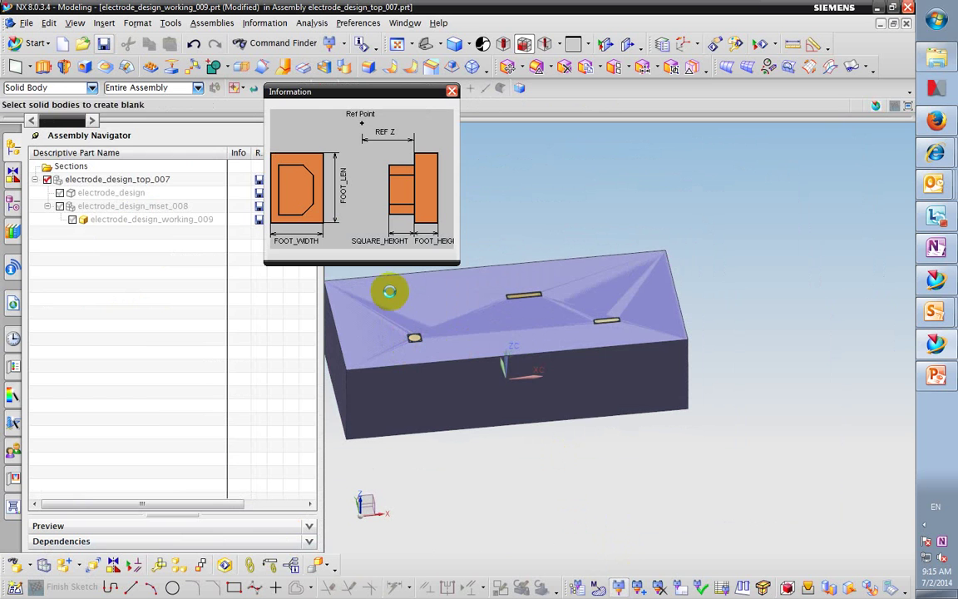
{"action": "scroll", "coordinate": [406, 336], "scroll_direction": "up", "scroll_amount": 5}
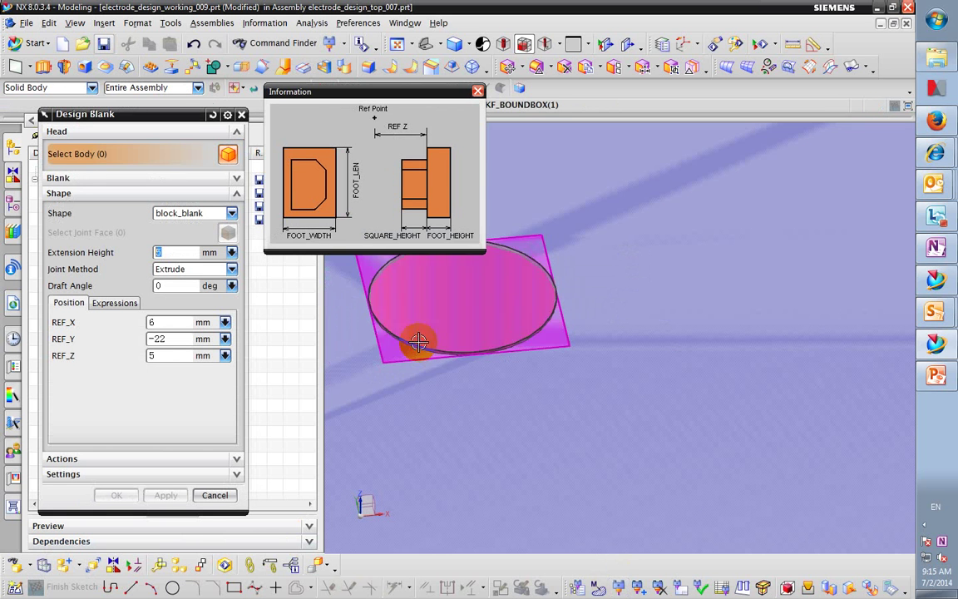
{"action": "left_click", "coordinate": [410, 336]}
{"action": "left_click", "coordinate": [444, 332]}
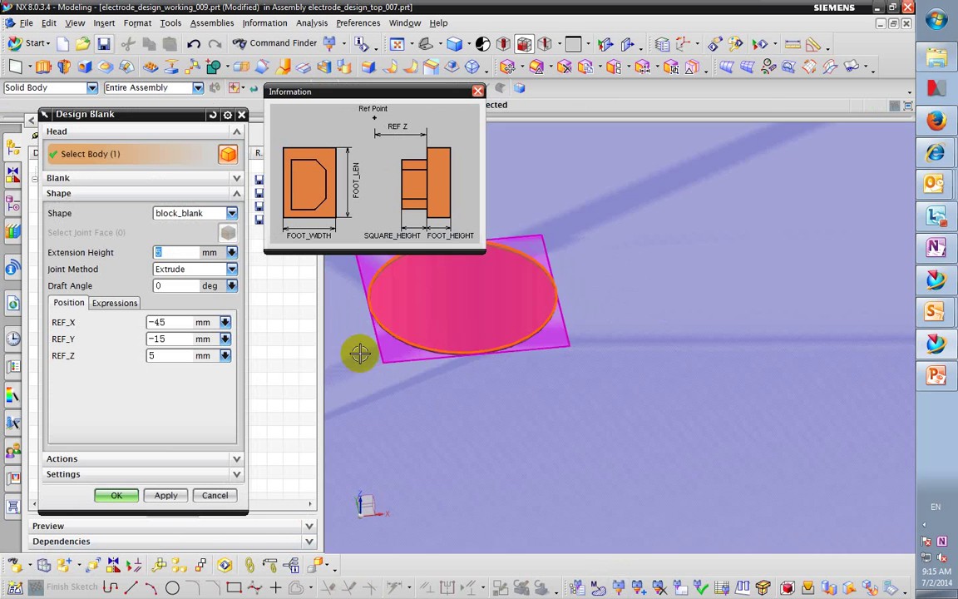
{"action": "scroll", "coordinate": [486, 351], "scroll_direction": "down", "scroll_amount": 5}
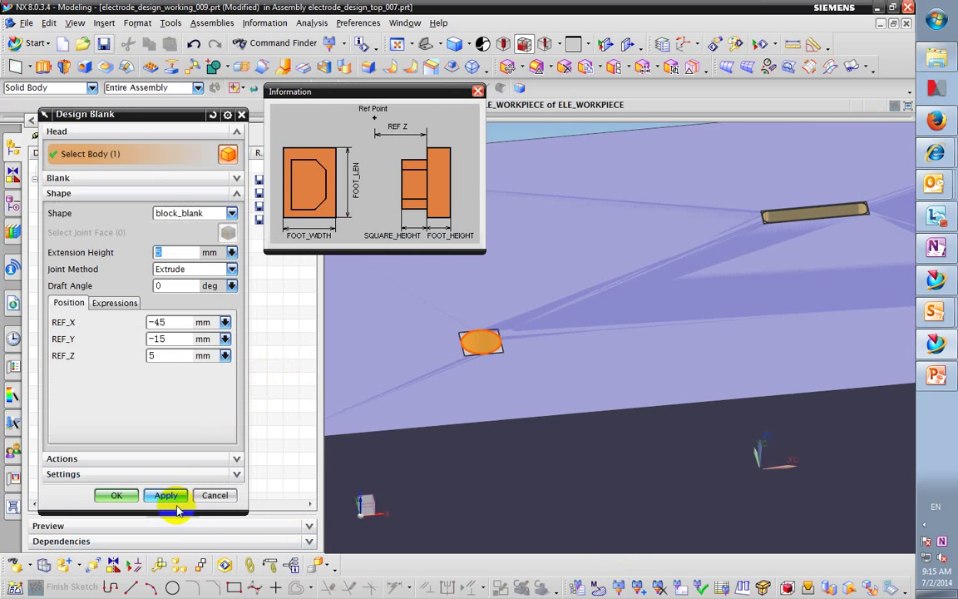
{"action": "left_click", "coordinate": [166, 495]}
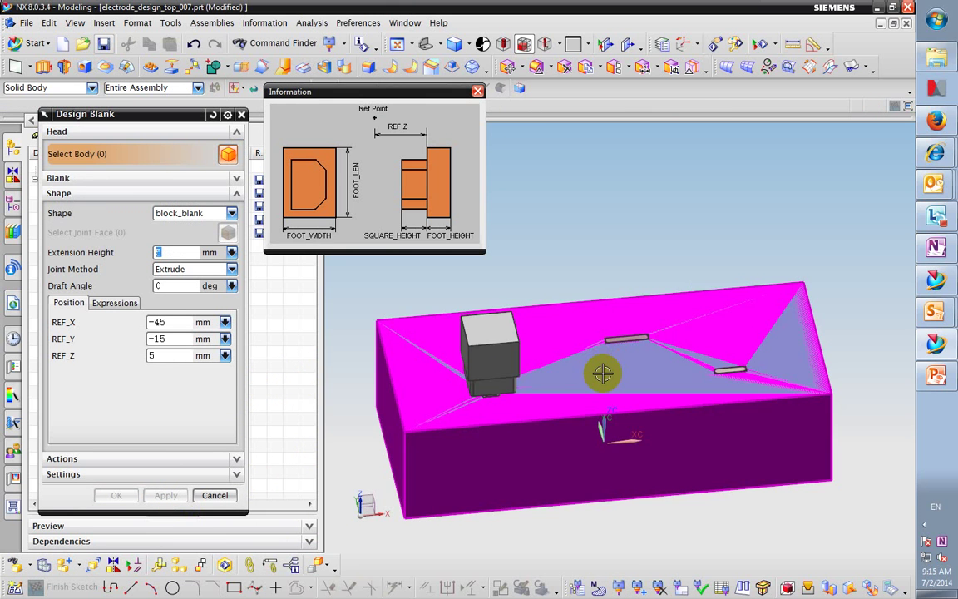
- Review the blank's expressions and add a COPPER block_blank with 5 mm extruded extension to the electrode body of the longer middle slot
{"action": "middle_click_drag", "start_coordinate": [605, 370], "coordinate": [648, 353]}
{"action": "left_click", "coordinate": [133, 180]}
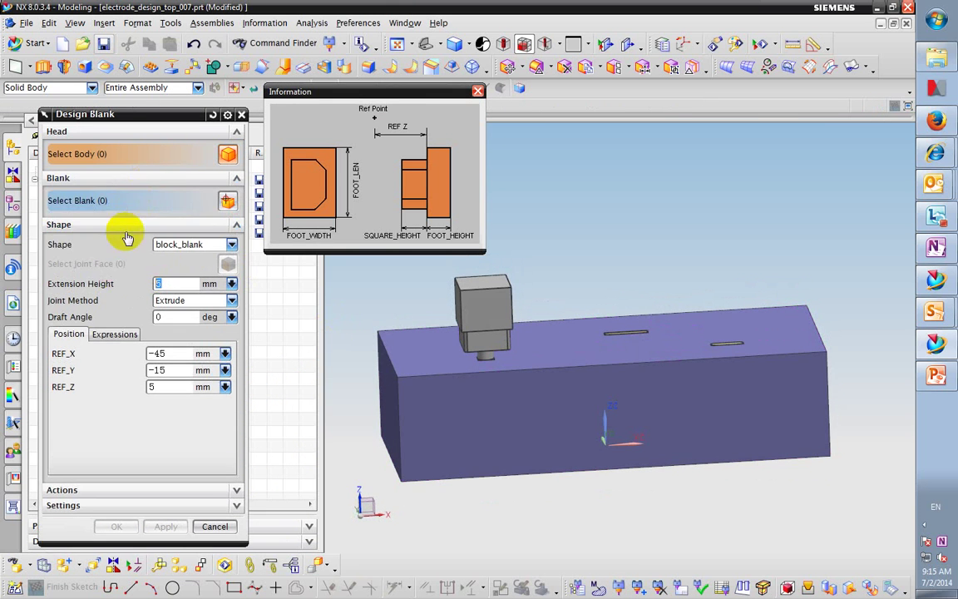
{"action": "left_click", "coordinate": [112, 335]}
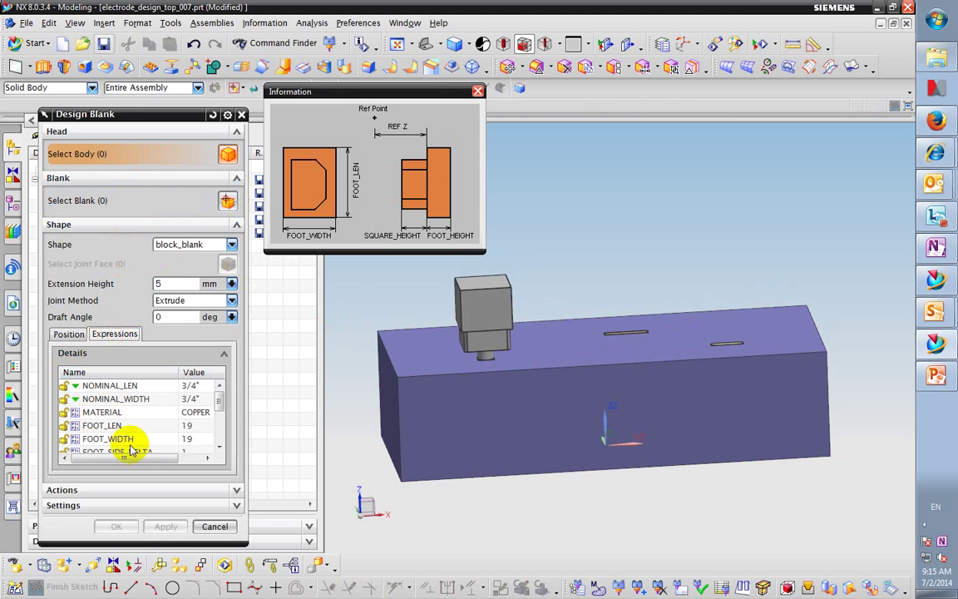
{"action": "scroll", "coordinate": [601, 344], "scroll_direction": "up", "scroll_amount": 5}
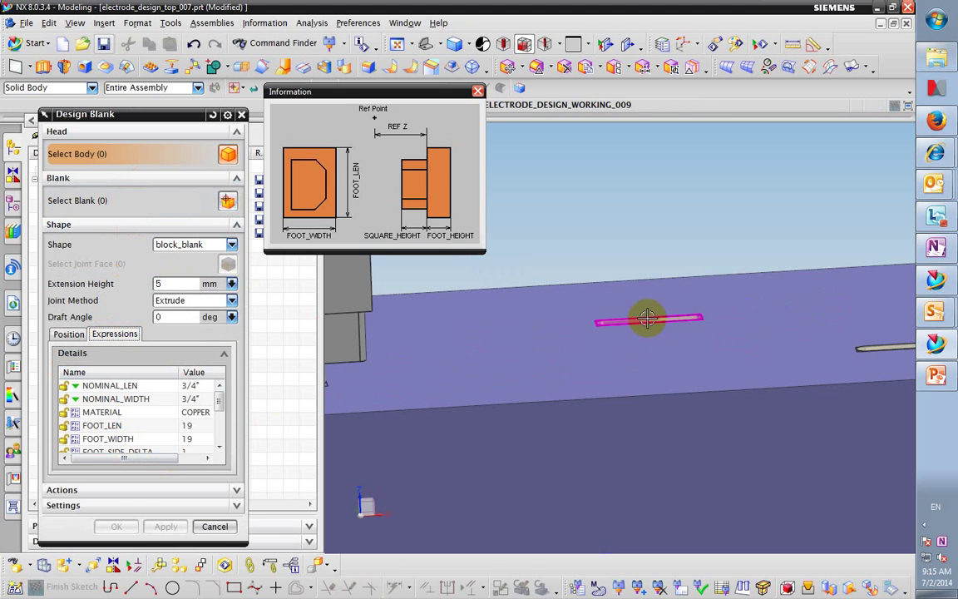
{"action": "left_click", "coordinate": [648, 319]}
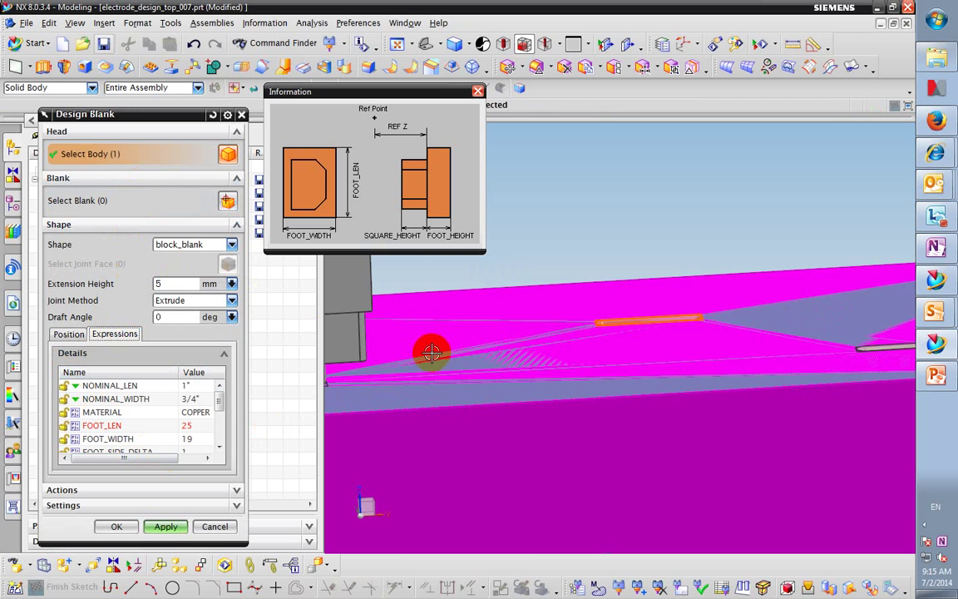
{"action": "scroll", "coordinate": [571, 336], "scroll_direction": "down", "scroll_amount": 5}
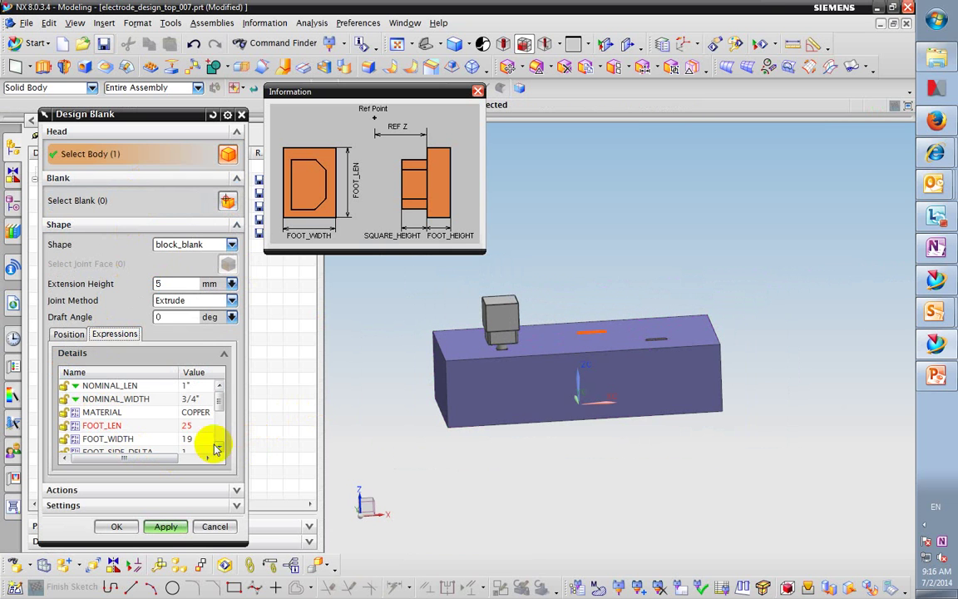
{"action": "scroll", "coordinate": [218, 416], "scroll_direction": "down", "scroll_amount": 4}
{"action": "left_click_drag", "start_coordinate": [221, 428], "coordinate": [226, 420]}
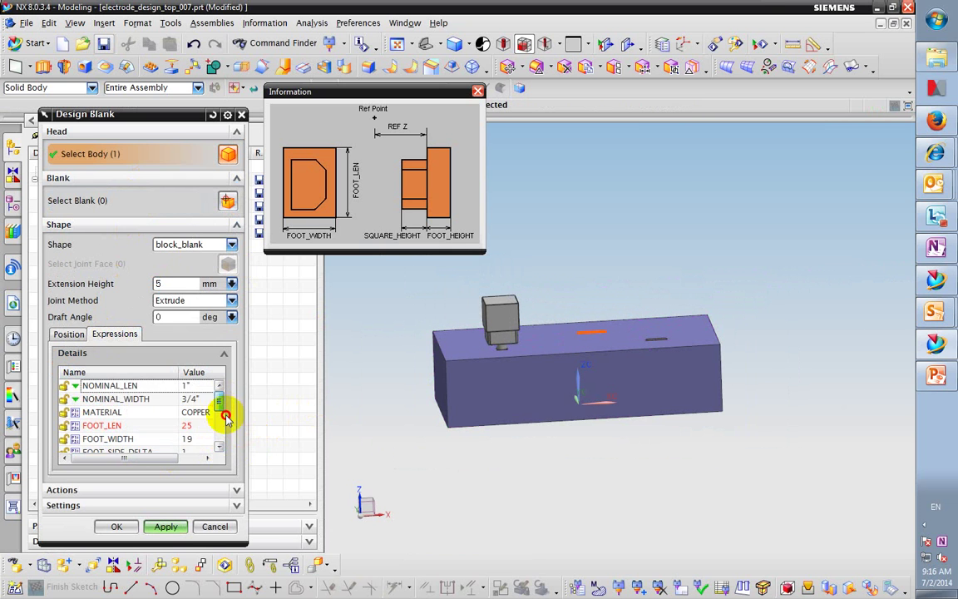
{"action": "scroll", "coordinate": [224, 417], "scroll_direction": "down", "scroll_amount": 2}
{"action": "scroll", "coordinate": [222, 411], "scroll_direction": "up", "scroll_amount": 1}
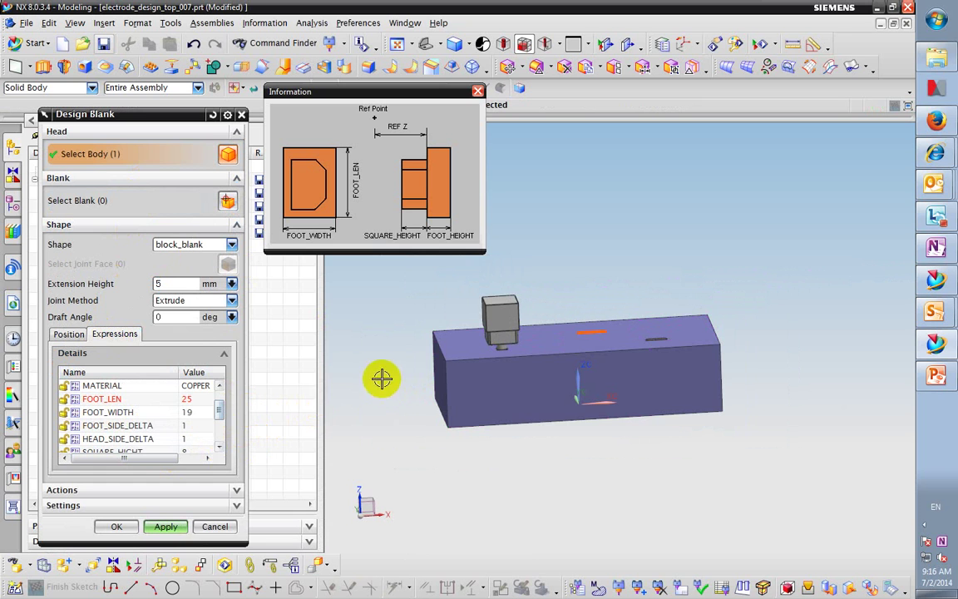
{"action": "left_click", "coordinate": [168, 526]}
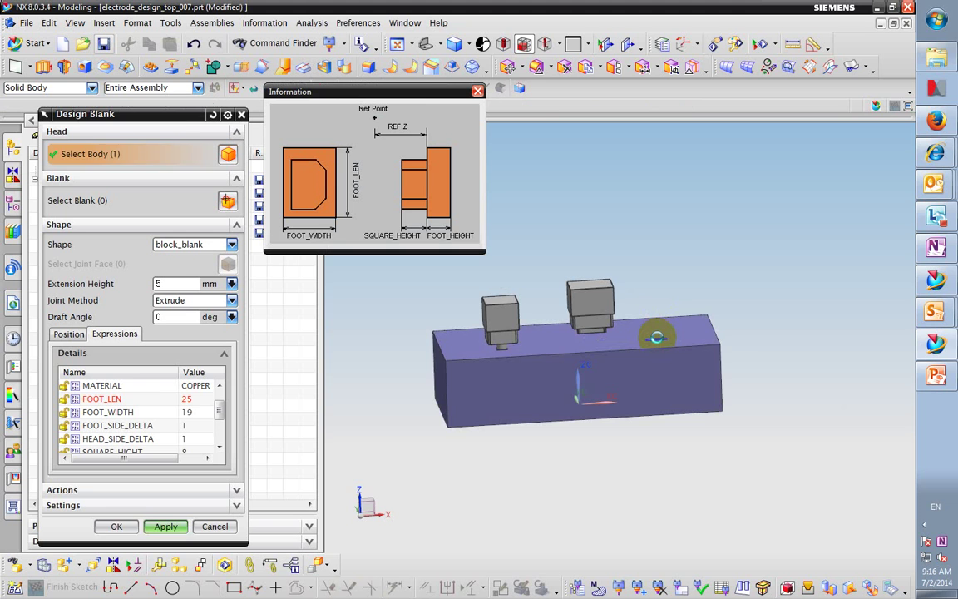
- Add a block_blank with 5 mm extruded extension to the electrode body of the shorter slot and finish designing blanks
{"action": "scroll", "coordinate": [658, 339], "scroll_direction": "up", "scroll_amount": 10}
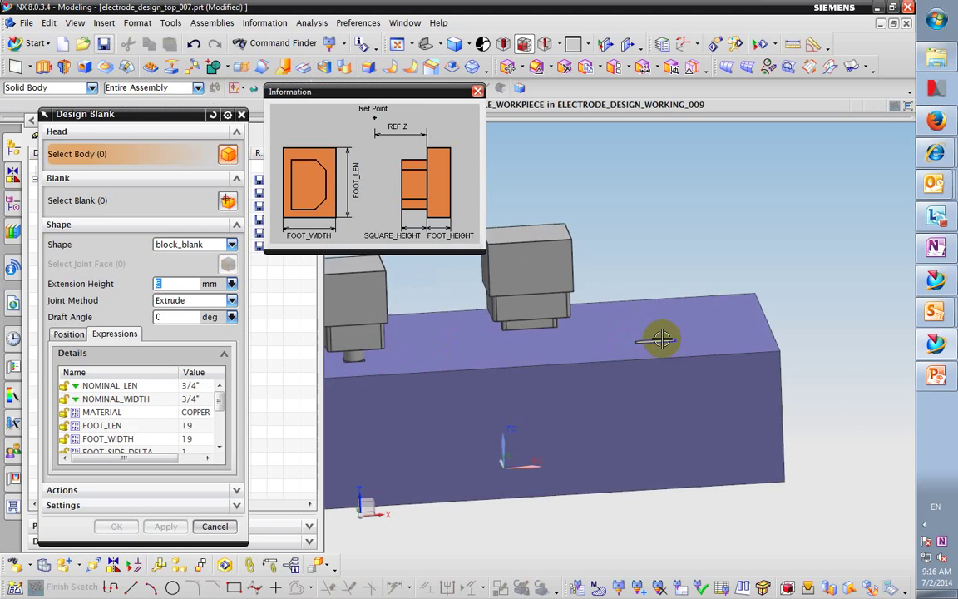
{"action": "left_click", "coordinate": [648, 344]}
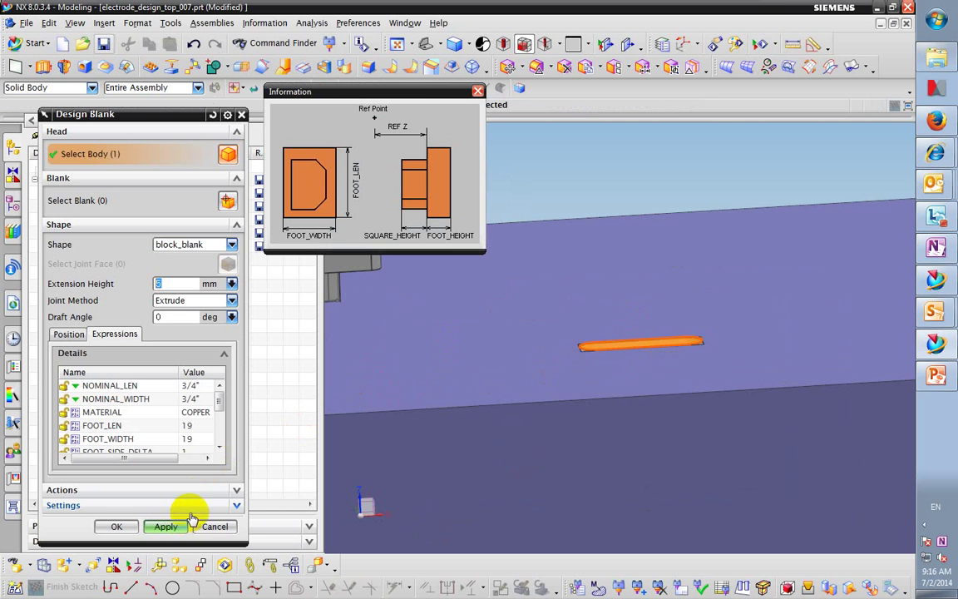
{"action": "left_click", "coordinate": [178, 524]}
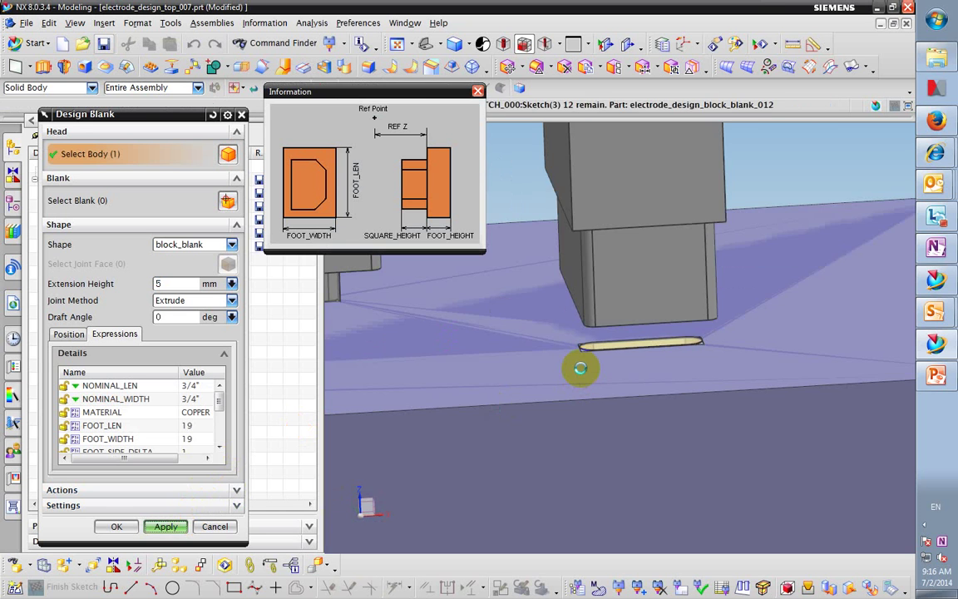
{"action": "middle_click_drag", "start_coordinate": [581, 369], "coordinate": [526, 408]}
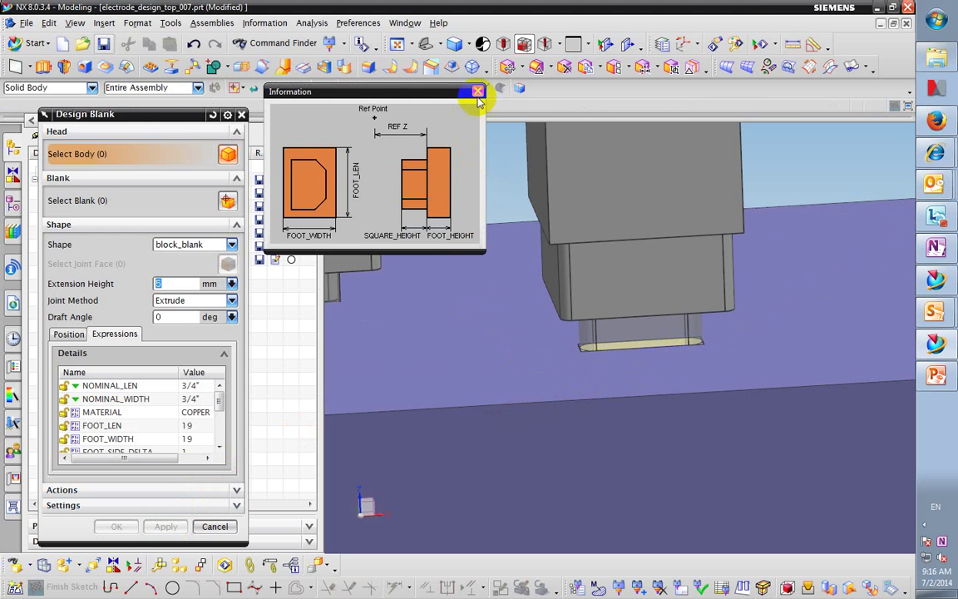
{"action": "left_click", "coordinate": [479, 92]}
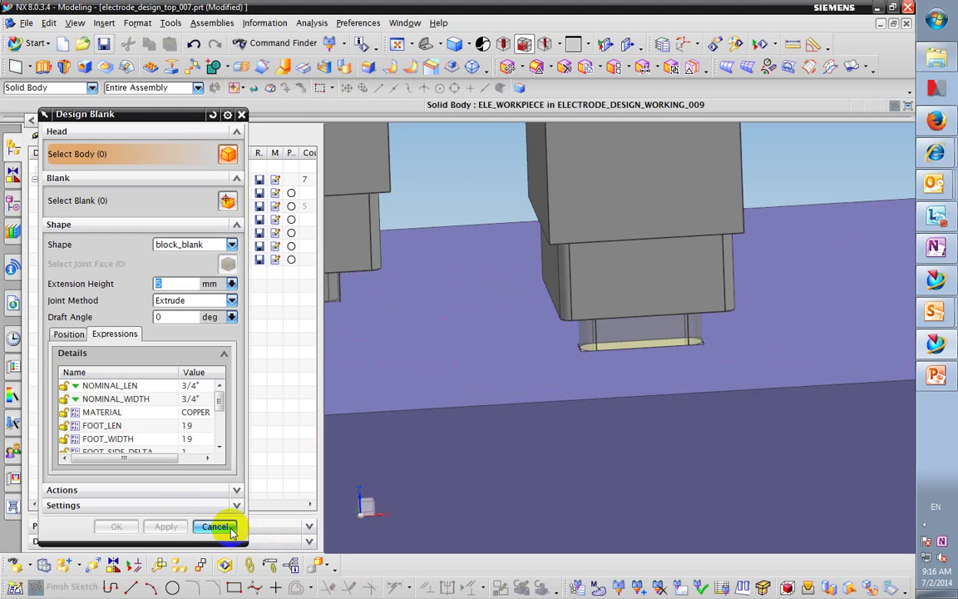
{"action": "left_click", "coordinate": [215, 526]}
- Mount electrode holder ER009219 from the Electrode Holder Library on top of the round pocket's electrode blank
{"action": "scroll", "coordinate": [607, 362], "scroll_direction": "down", "scroll_amount": 5}
{"action": "middle_click_drag", "start_coordinate": [607, 364], "coordinate": [621, 390]}
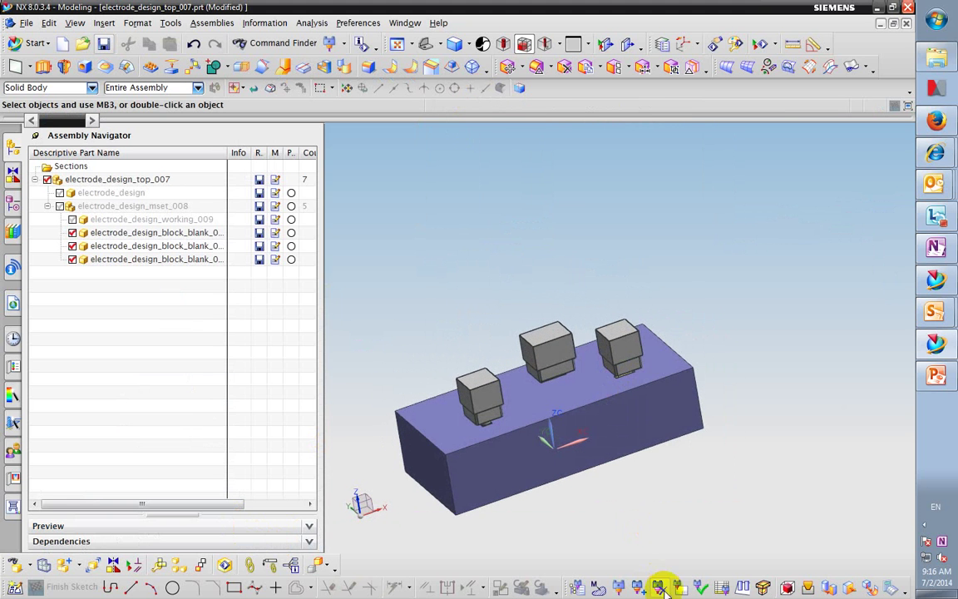
{"action": "scroll", "coordinate": [520, 399], "scroll_direction": "up", "scroll_amount": 3}
{"action": "middle_click_drag", "start_coordinate": [520, 399], "coordinate": [533, 441]}
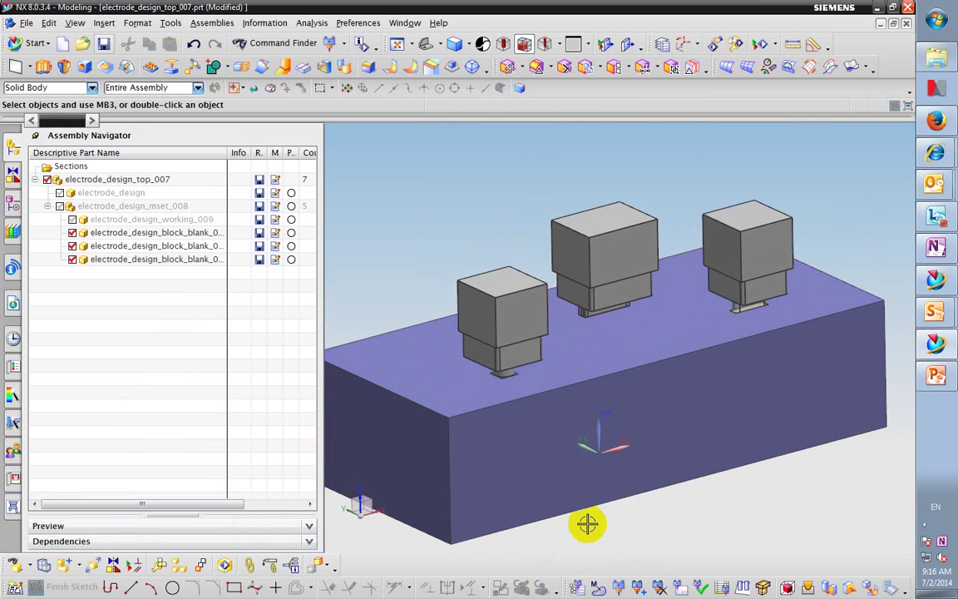
{"action": "left_click", "coordinate": [637, 587]}
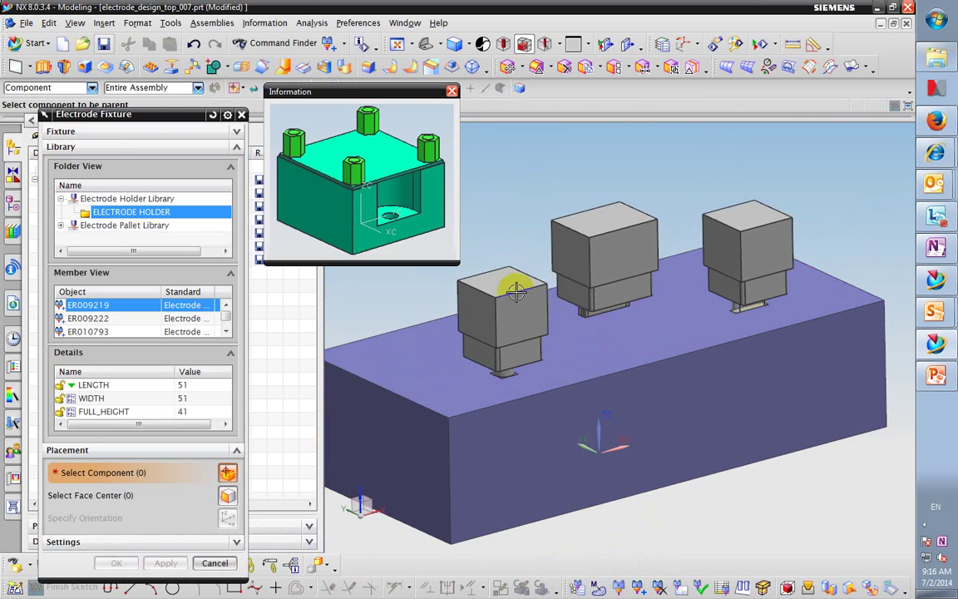
{"action": "left_click", "coordinate": [526, 289]}
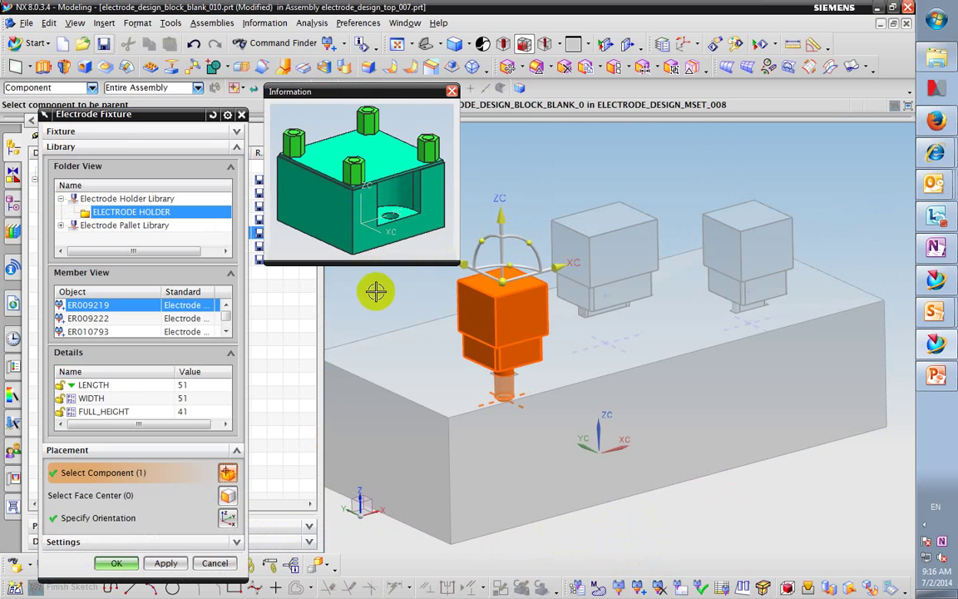
{"action": "left_click", "coordinate": [165, 563]}
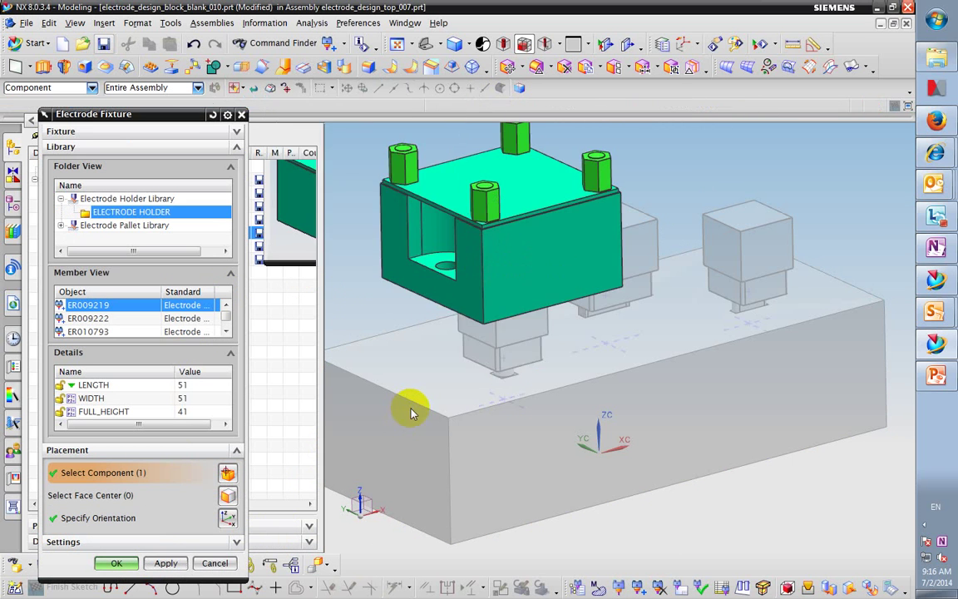
{"action": "middle_click_drag", "start_coordinate": [646, 339], "coordinate": [576, 335]}
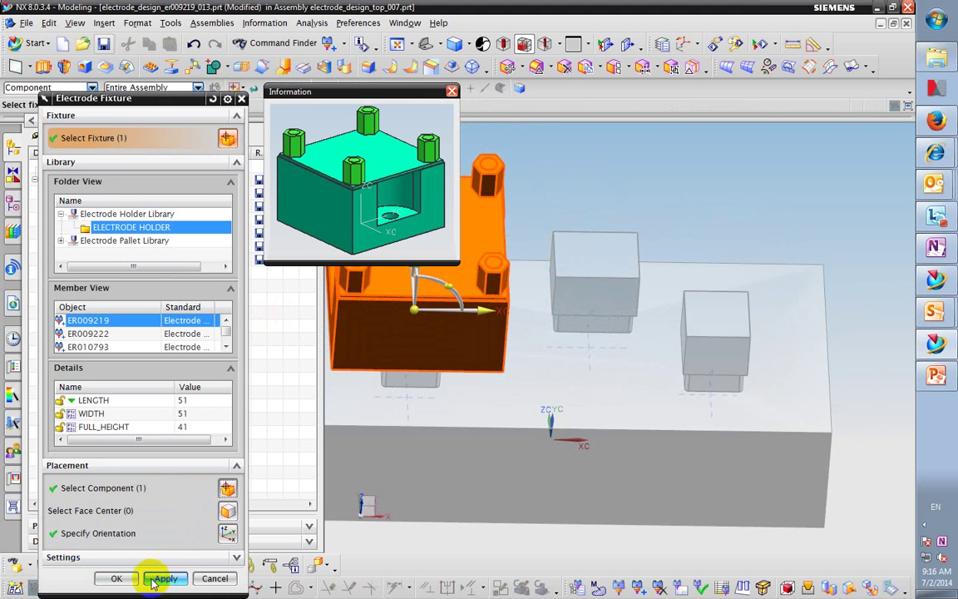
{"action": "left_click", "coordinate": [115, 580]}
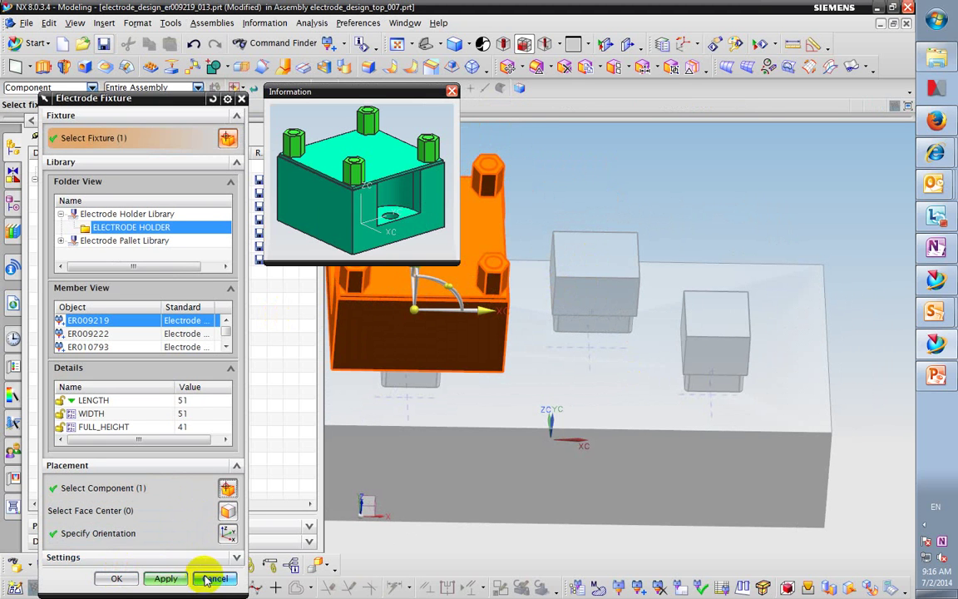
- Mount the same ER009219 electrode holder on the middle slot's electrode blank
{"action": "mouse_move", "coordinate": [592, 260]}
{"action": "middle_mouse_down"}
{"action": "mouse_move", "coordinate": [584, 227]}
{"action": "mouse_move", "coordinate": [576, 248]}
{"action": "mouse_move", "coordinate": [514, 231]}
{"action": "mouse_move", "coordinate": [519, 242]}
{"action": "mouse_move", "coordinate": [592, 246]}
{"action": "mouse_move", "coordinate": [588, 272]}
{"action": "middle_mouse_up"}
{"action": "left_click", "coordinate": [642, 586]}
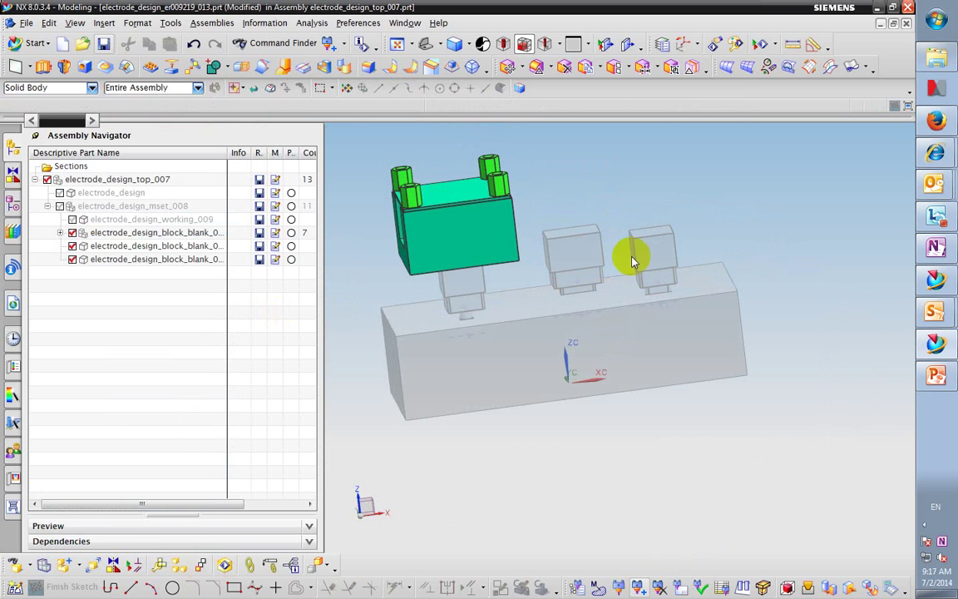
{"action": "left_click", "coordinate": [564, 236]}
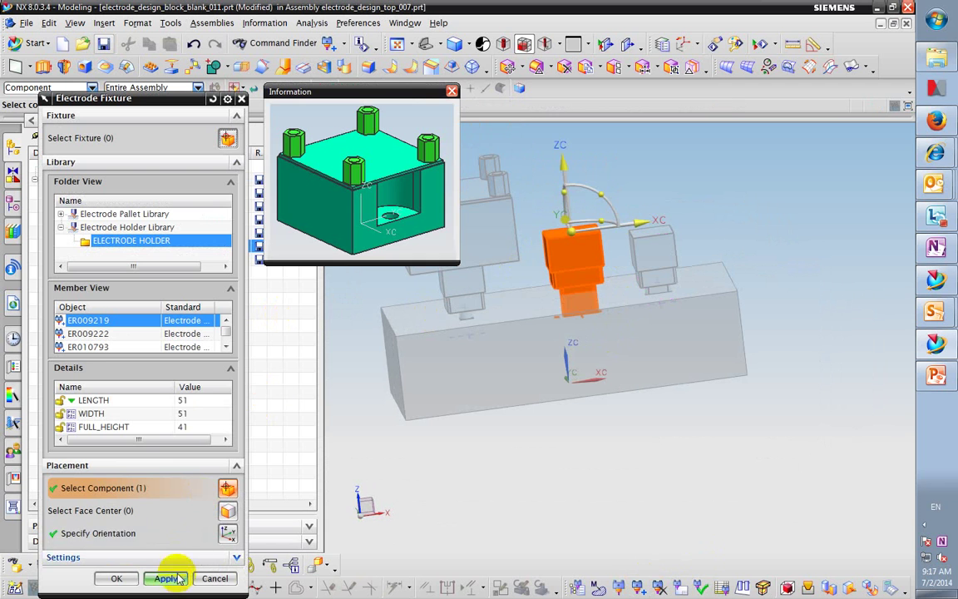
{"action": "left_click", "coordinate": [137, 576]}
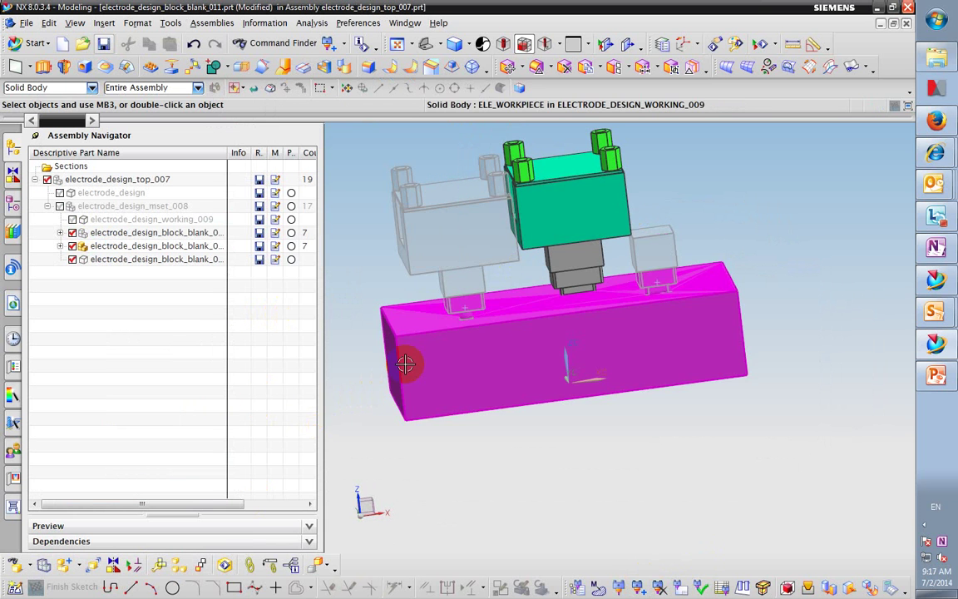
{"action": "mouse_move", "coordinate": [522, 310]}
{"action": "middle_mouse_down"}
{"action": "mouse_move", "coordinate": [516, 345]}
{"action": "mouse_move", "coordinate": [517, 297]}
{"action": "mouse_move", "coordinate": [526, 326]}
{"action": "middle_mouse_up"}
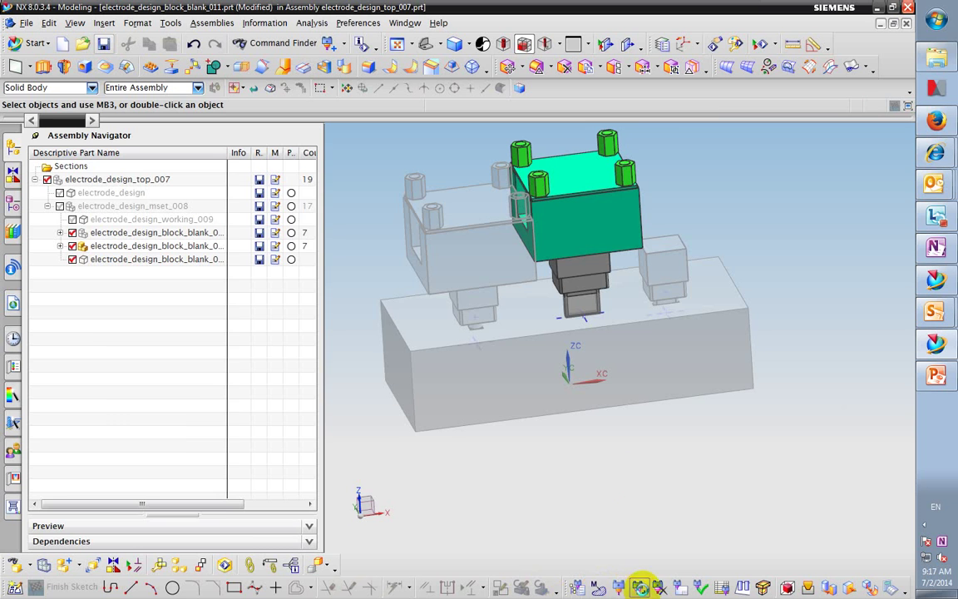
- Mount the same ER009219 electrode holder on the shorter slot's electrode blank and make electrode_design_top_007 the work part
{"action": "left_click", "coordinate": [639, 588]}
{"action": "left_click", "coordinate": [658, 250]}
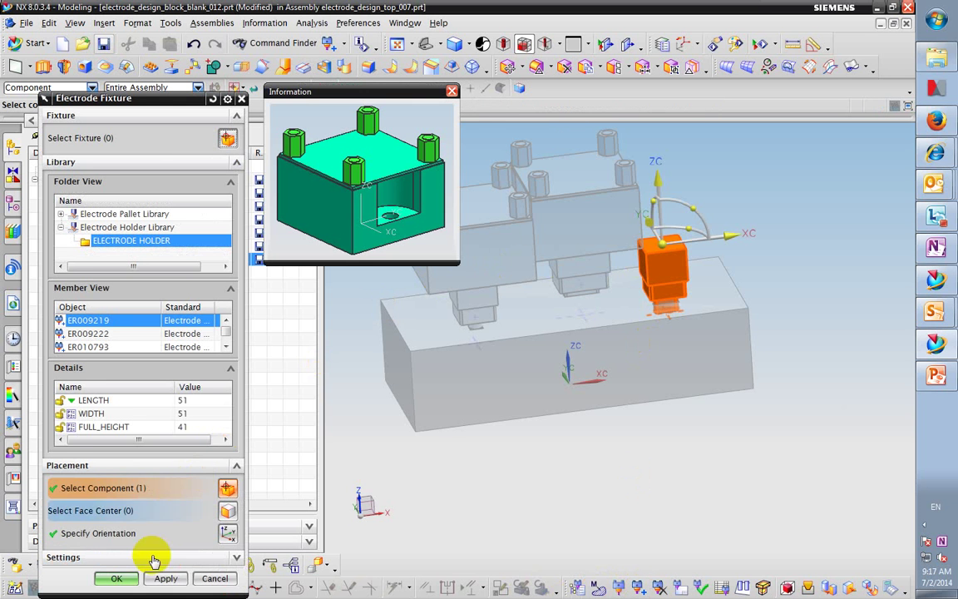
{"action": "left_click", "coordinate": [116, 579]}
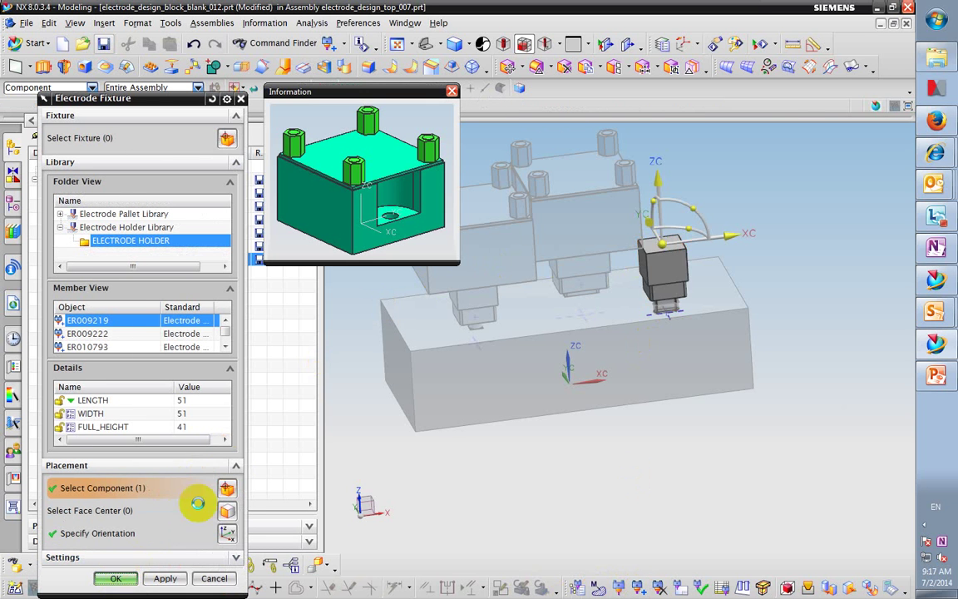
{"action": "mouse_move", "coordinate": [449, 321]}
{"action": "middle_mouse_down"}
{"action": "mouse_move", "coordinate": [529, 321]}
{"action": "mouse_move", "coordinate": [441, 332]}
{"action": "middle_mouse_up"}
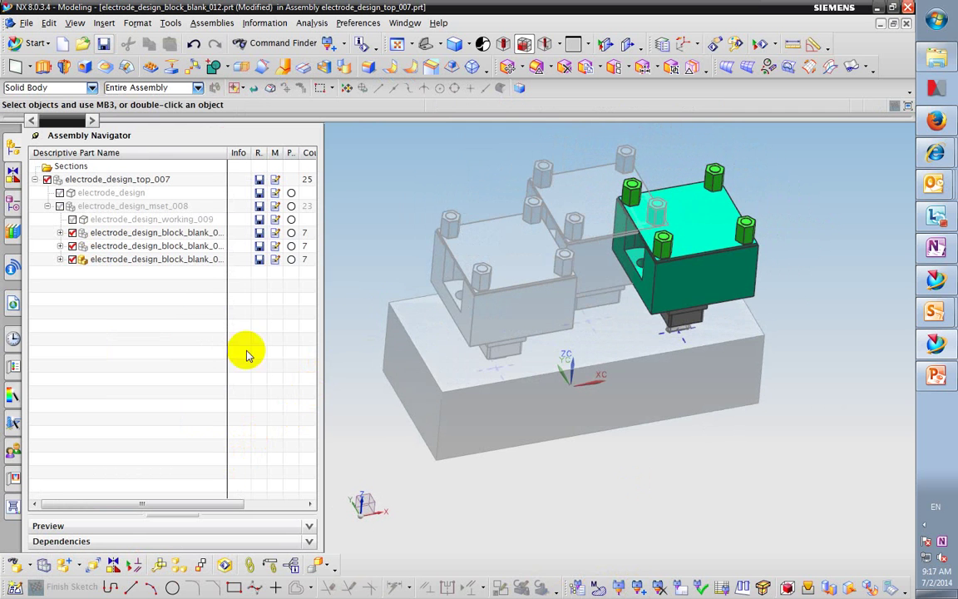
{"action": "double_click", "coordinate": [97, 181]}
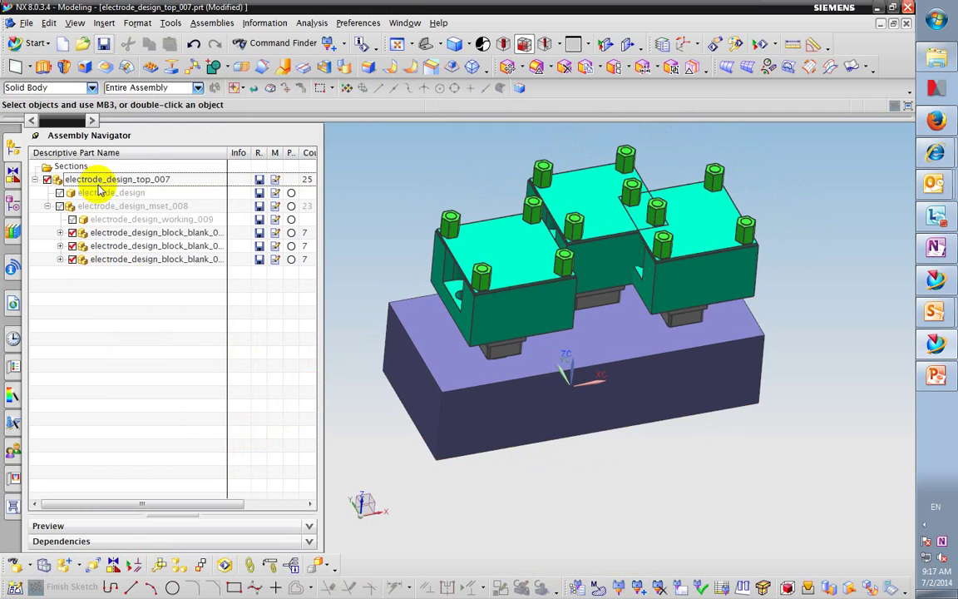
- Examine where the round pocket's electrode meets the block's top face and glance at the layer settings
{"action": "middle_click_drag", "start_coordinate": [514, 304], "coordinate": [496, 300]}
{"action": "scroll", "coordinate": [475, 337], "scroll_direction": "up", "scroll_amount": 3}
{"action": "scroll", "coordinate": [475, 336], "scroll_direction": "up", "scroll_amount": 3}
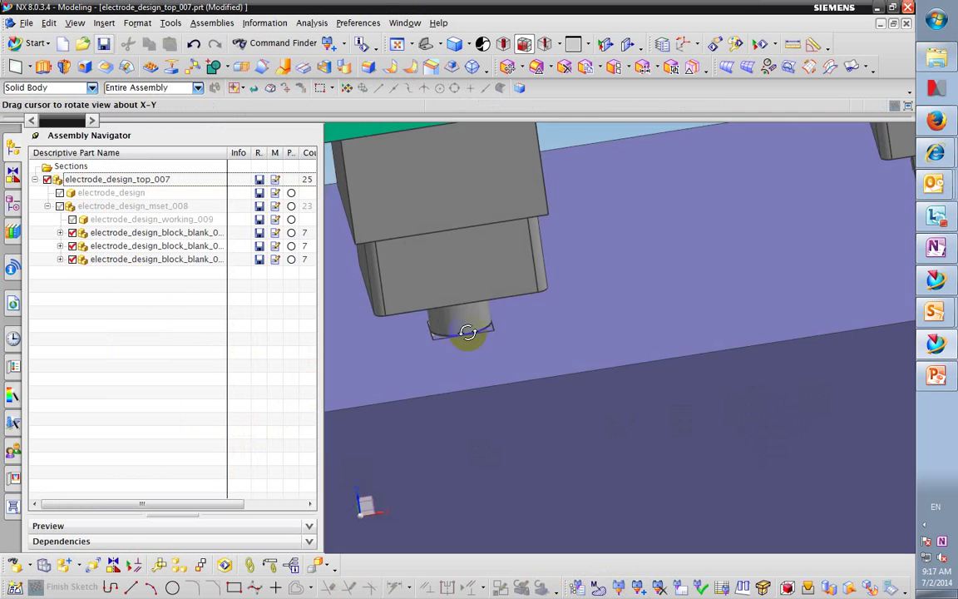
{"action": "scroll", "coordinate": [479, 360], "scroll_direction": "down", "scroll_amount": 3}
{"action": "left_click", "coordinate": [443, 514]}
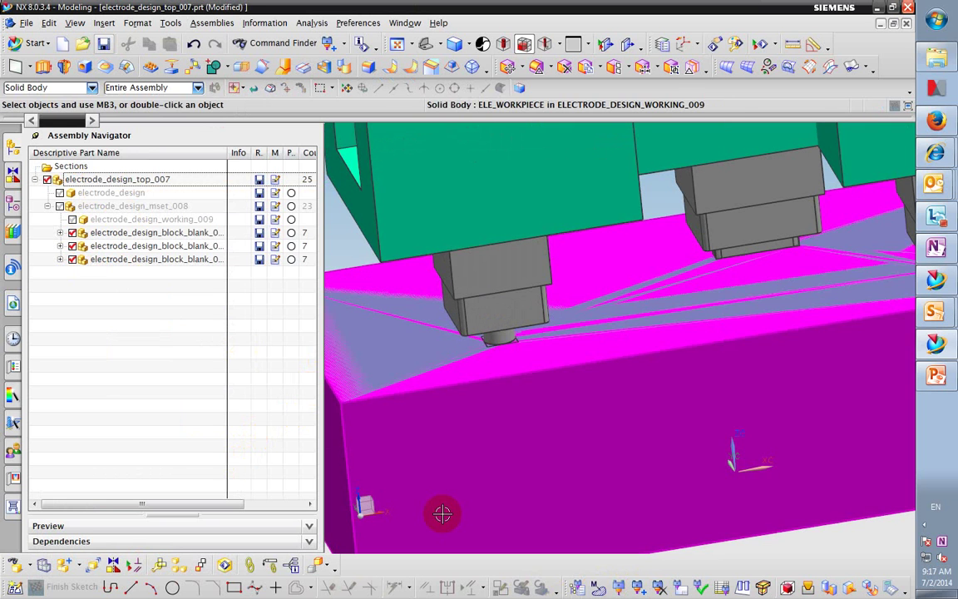
{"action": "key", "text": "ctrl+l"}
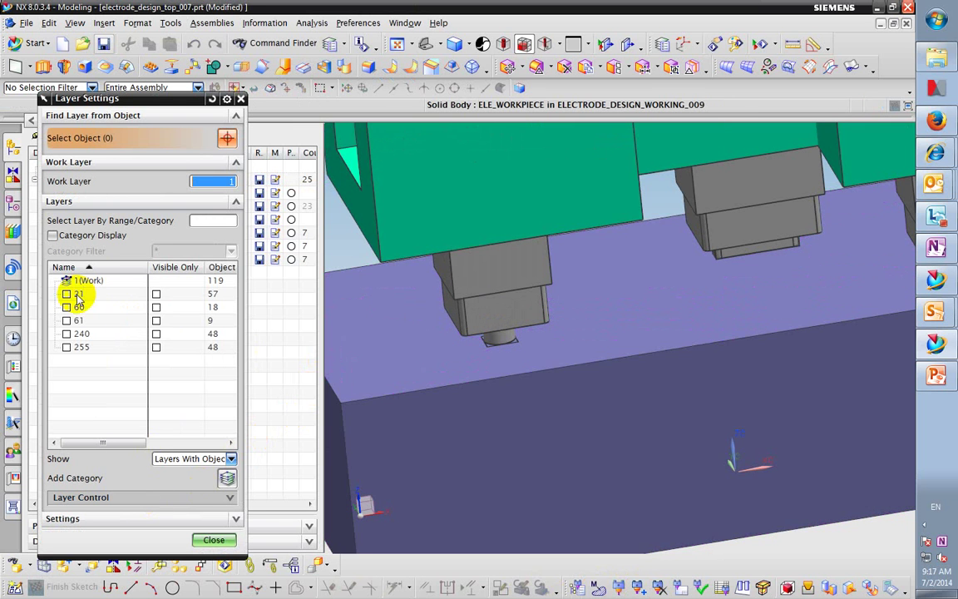
{"action": "scroll", "coordinate": [372, 420], "scroll_direction": "up", "scroll_amount": 2}
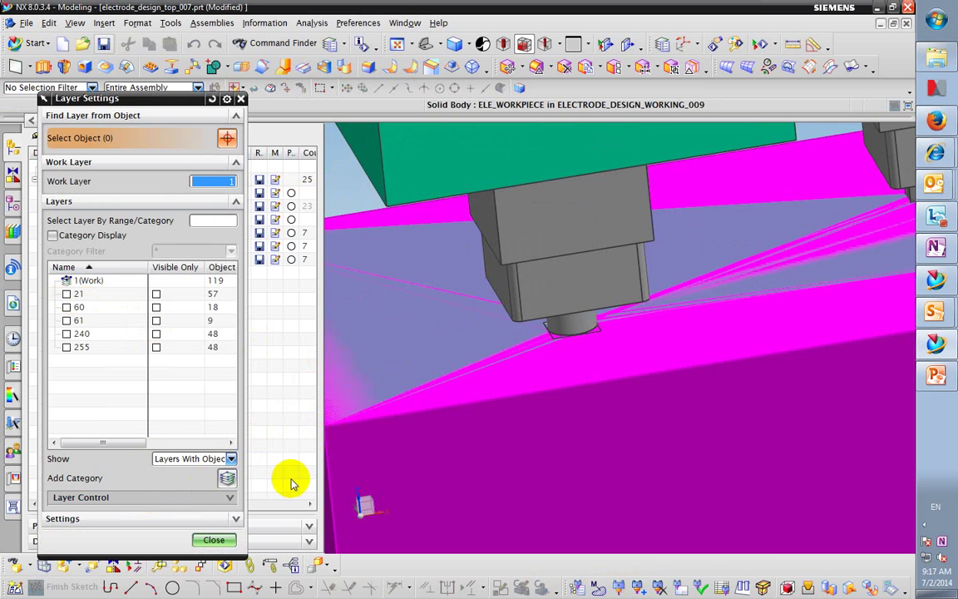
{"action": "left_click", "coordinate": [213, 539]}
{"action": "left_click", "coordinate": [556, 397]}
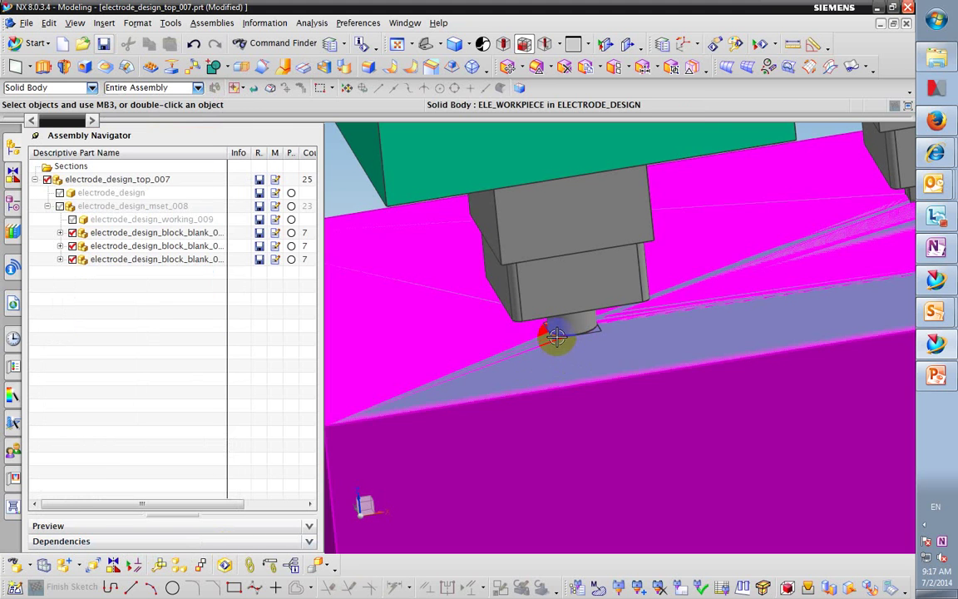
{"action": "key", "text": "Escape"}
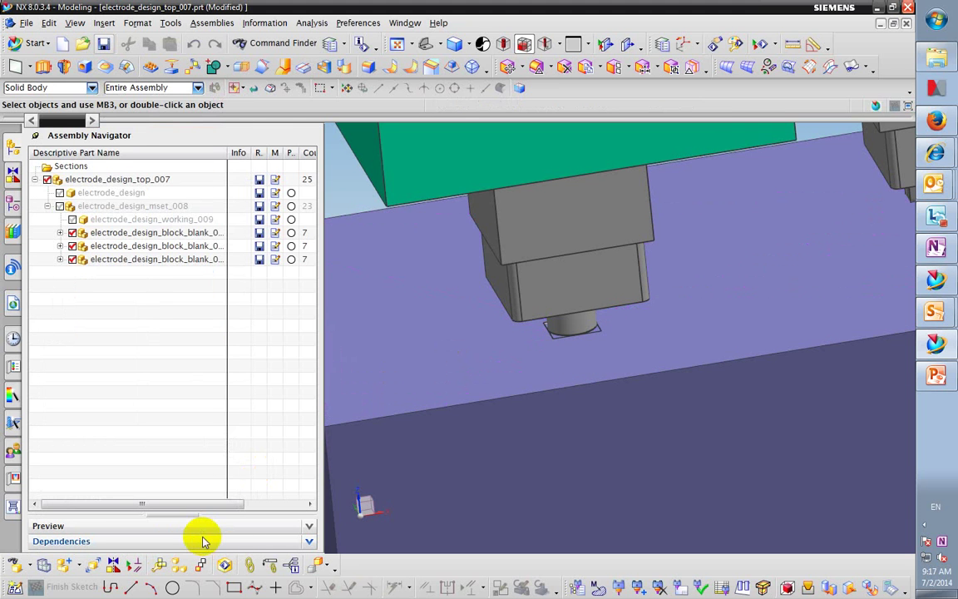
- Review layers 21 and 60 in Layer Settings and widen the dialog to expose the object count and category columns
{"action": "key", "text": "ctrl+l"}
{"action": "left_click_drag", "start_coordinate": [138, 443], "coordinate": [103, 445]}
{"action": "left_click", "coordinate": [81, 295]}
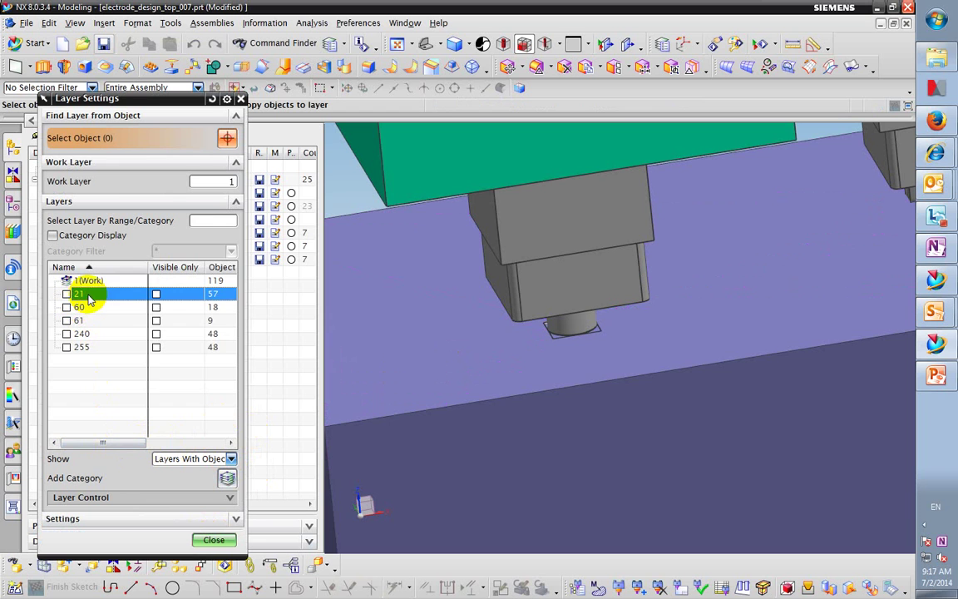
{"action": "right_click", "coordinate": [127, 299]}
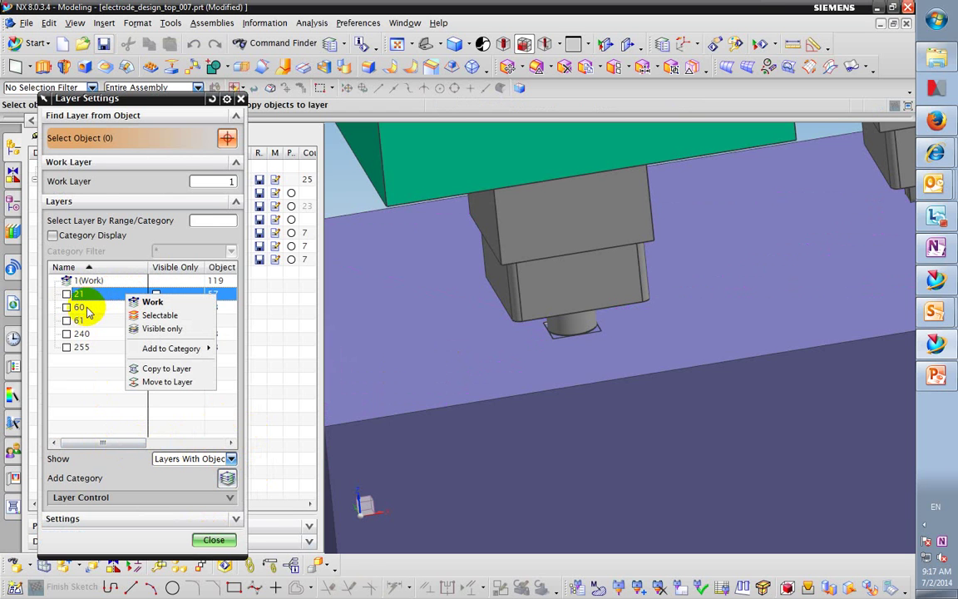
{"action": "left_click", "coordinate": [91, 310]}
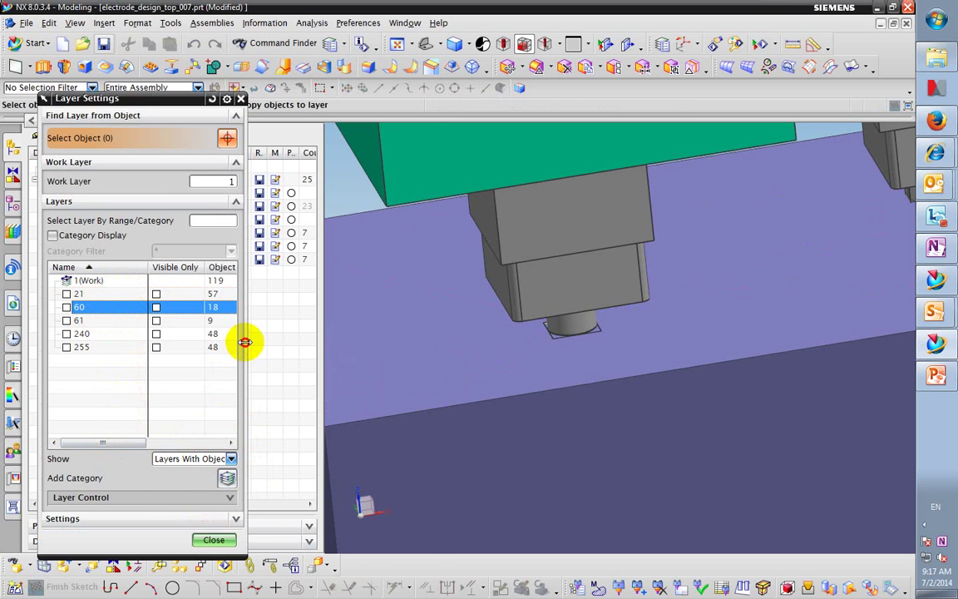
{"action": "left_click_drag", "start_coordinate": [244, 341], "coordinate": [426, 327]}
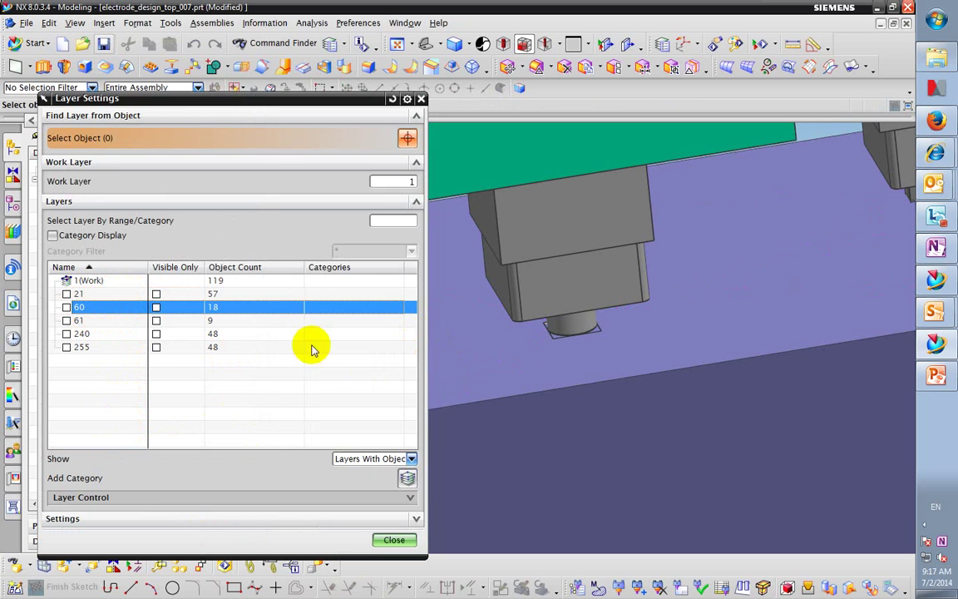
- List all layers, try toggling layers 7 and 8, and restore the list to Layers With Objects
{"action": "left_click", "coordinate": [369, 459]}
{"action": "left_click", "coordinate": [372, 472]}
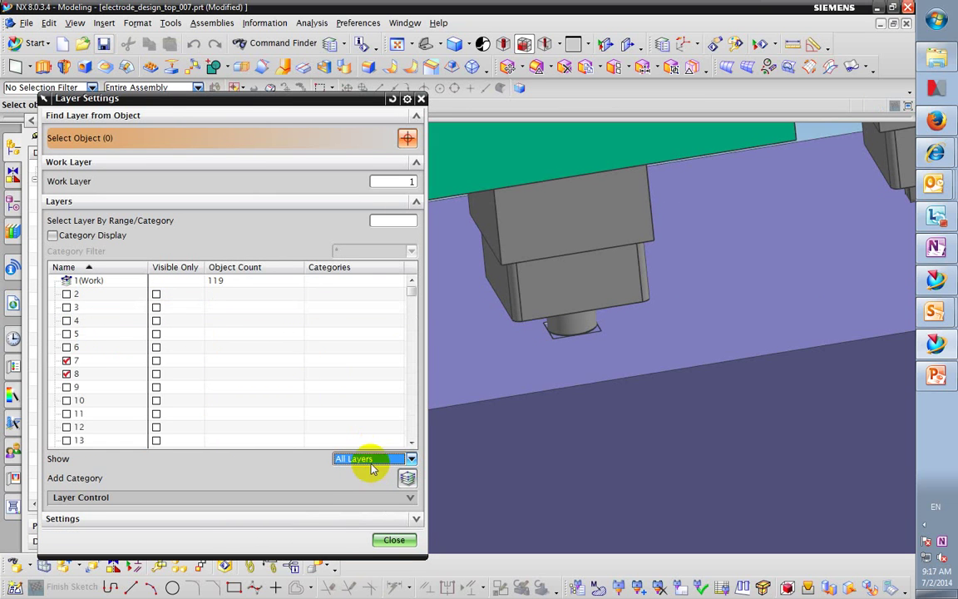
{"action": "left_click", "coordinate": [66, 360]}
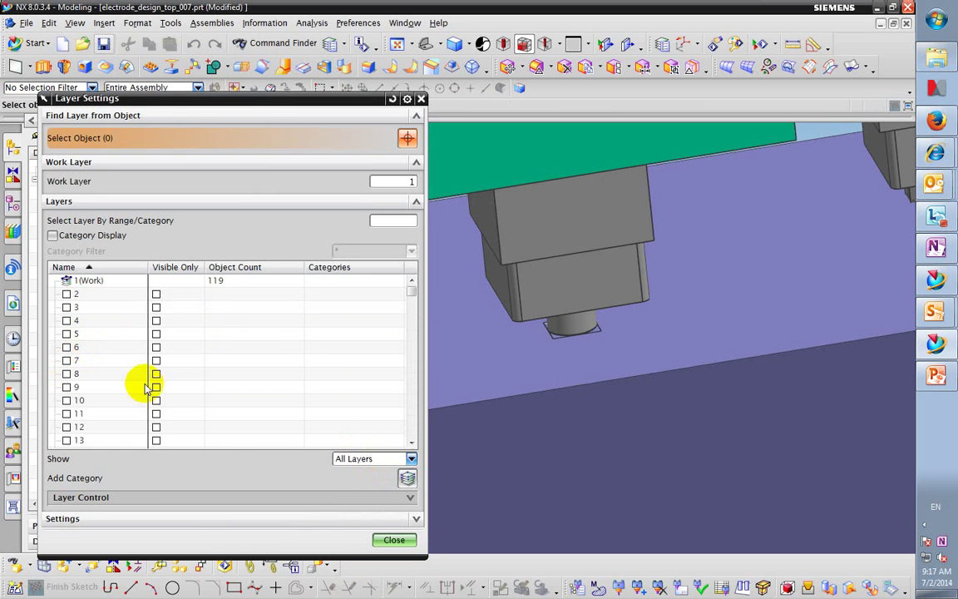
{"action": "left_click", "coordinate": [66, 374]}
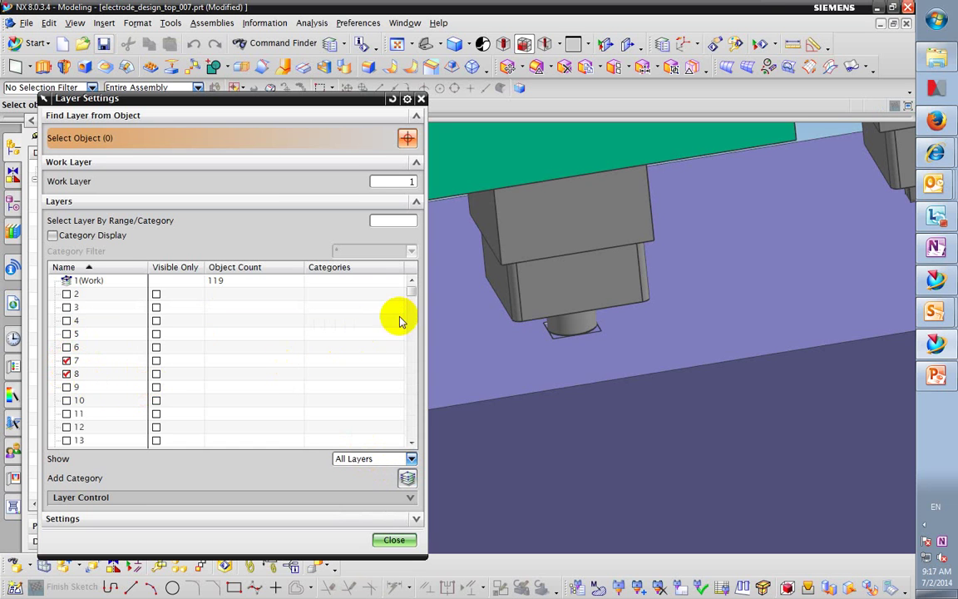
{"action": "left_click", "coordinate": [342, 458]}
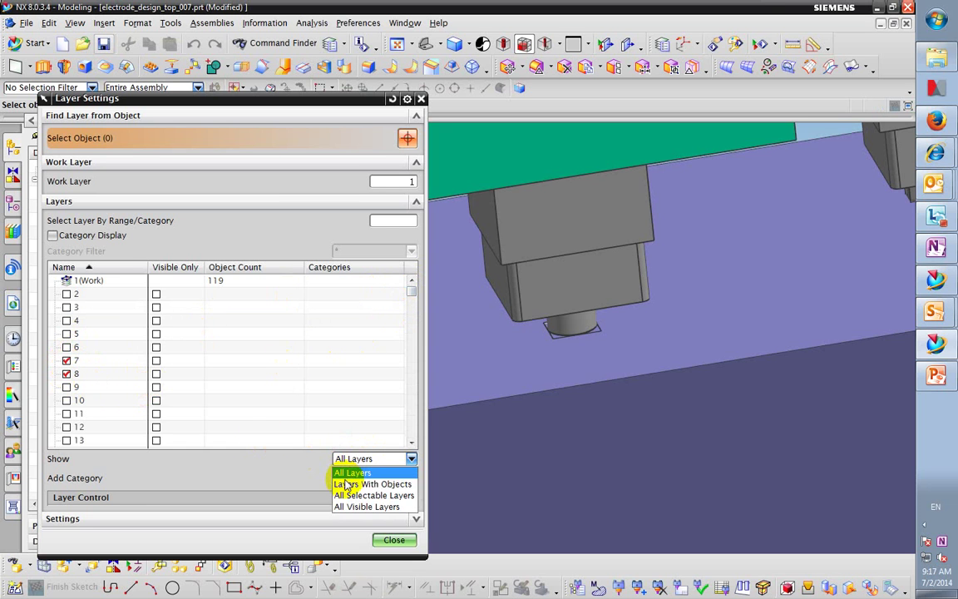
{"action": "left_click", "coordinate": [342, 481]}
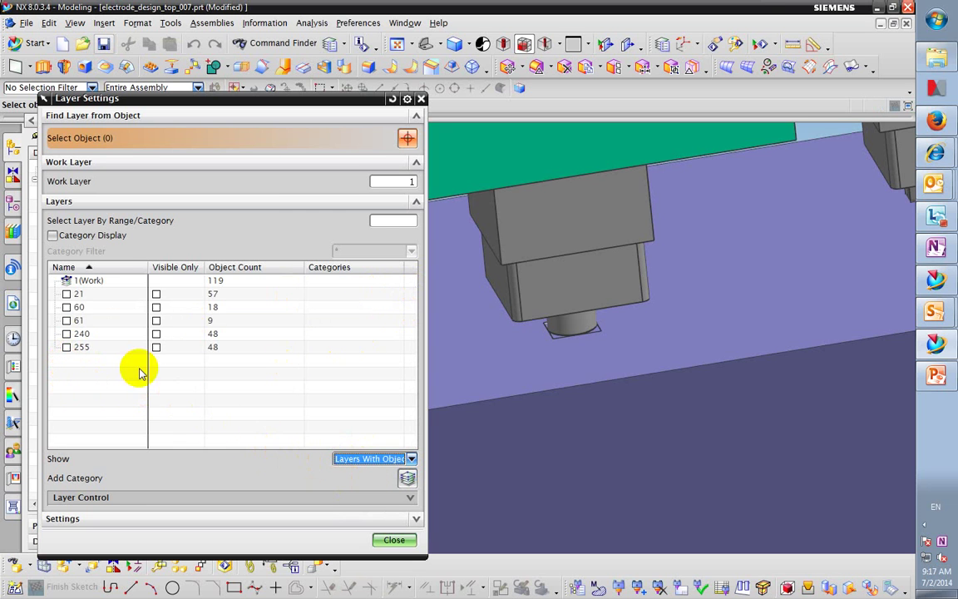
{"action": "left_click", "coordinate": [73, 294]}
{"action": "left_click", "coordinate": [133, 295]}
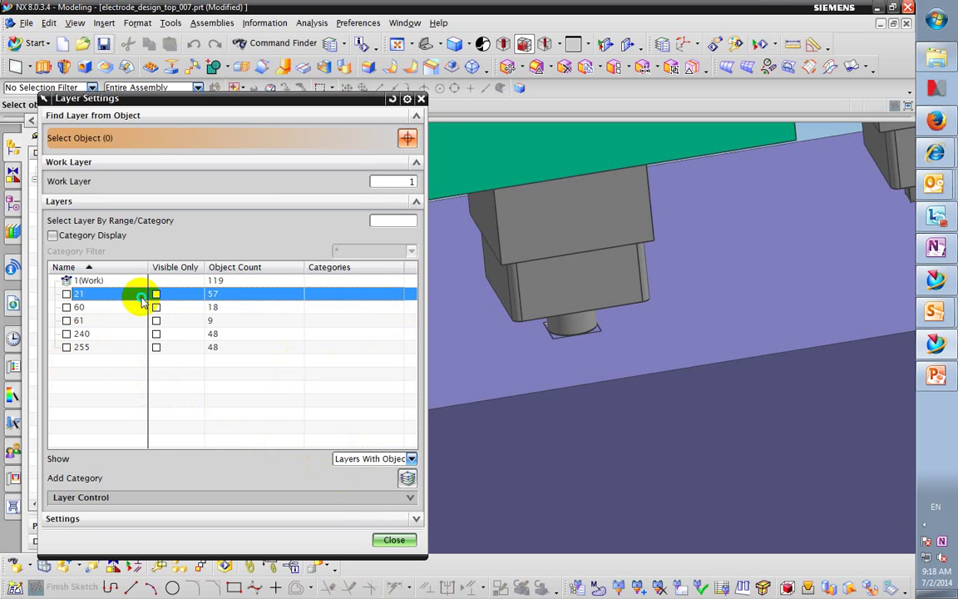
{"action": "right_click", "coordinate": [139, 296]}
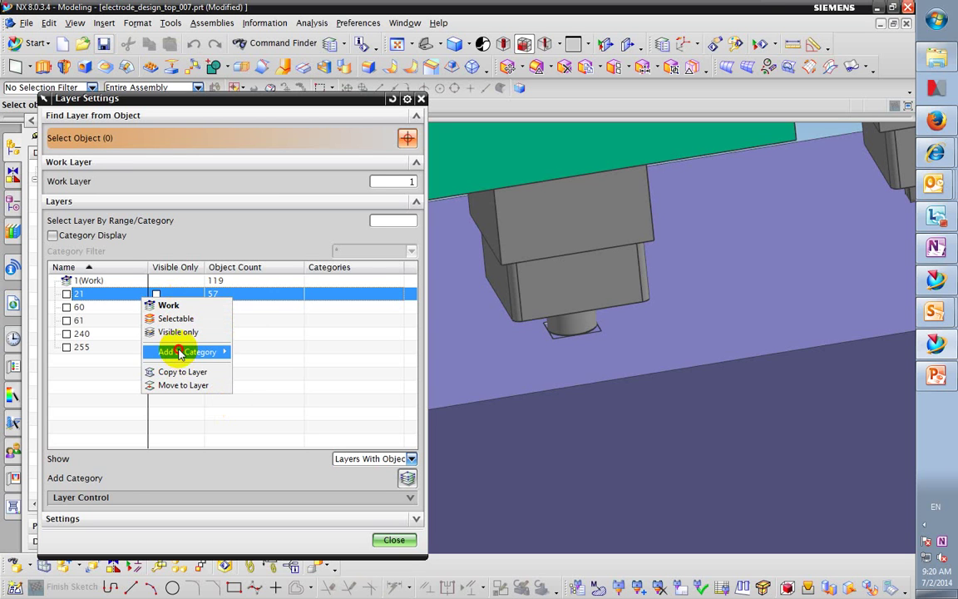
{"action": "mouse_move", "coordinate": [183, 352]}
{"action": "left_click", "coordinate": [201, 418]}
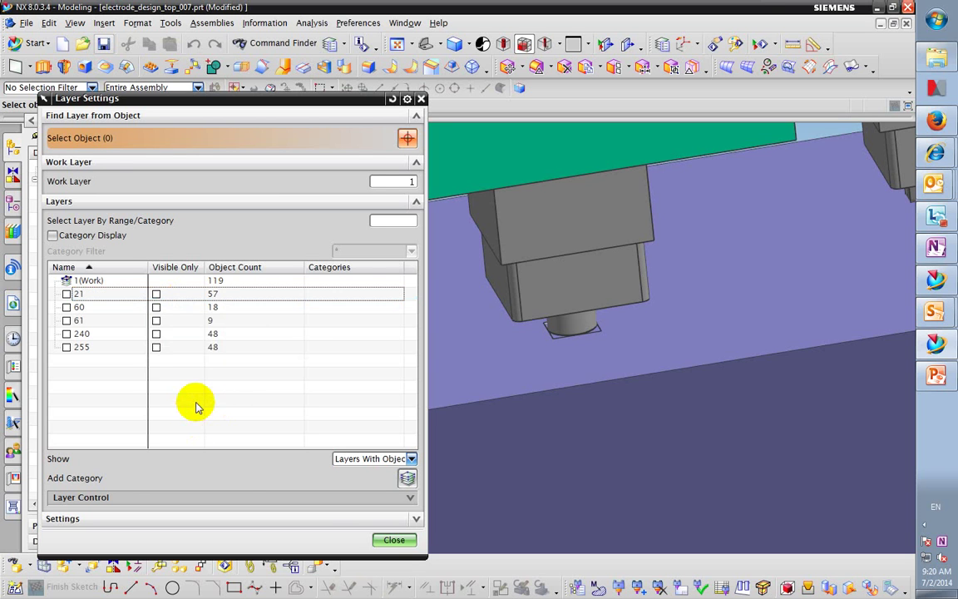
{"action": "left_click", "coordinate": [385, 541]}
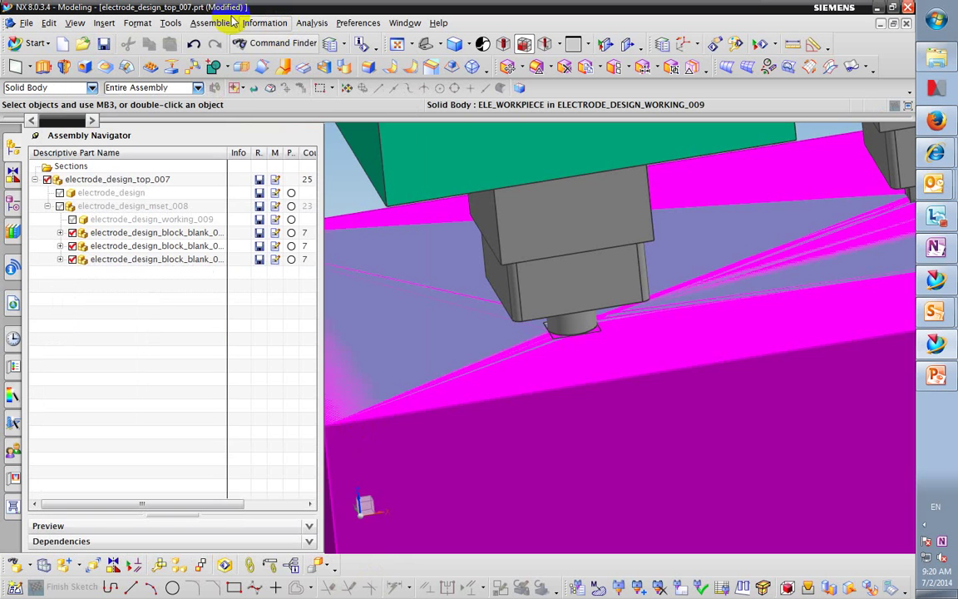
- Reopen Layer Settings and switch layer 21 on and off to check which objects it holds
{"action": "left_click", "coordinate": [139, 25]}
{"action": "left_click", "coordinate": [128, 37]}
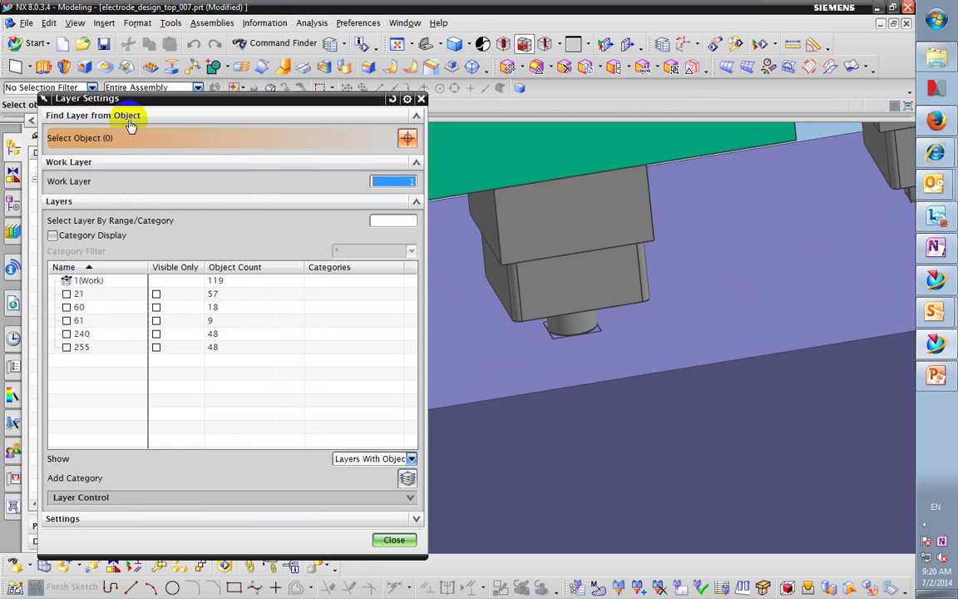
{"action": "left_click", "coordinate": [67, 295]}
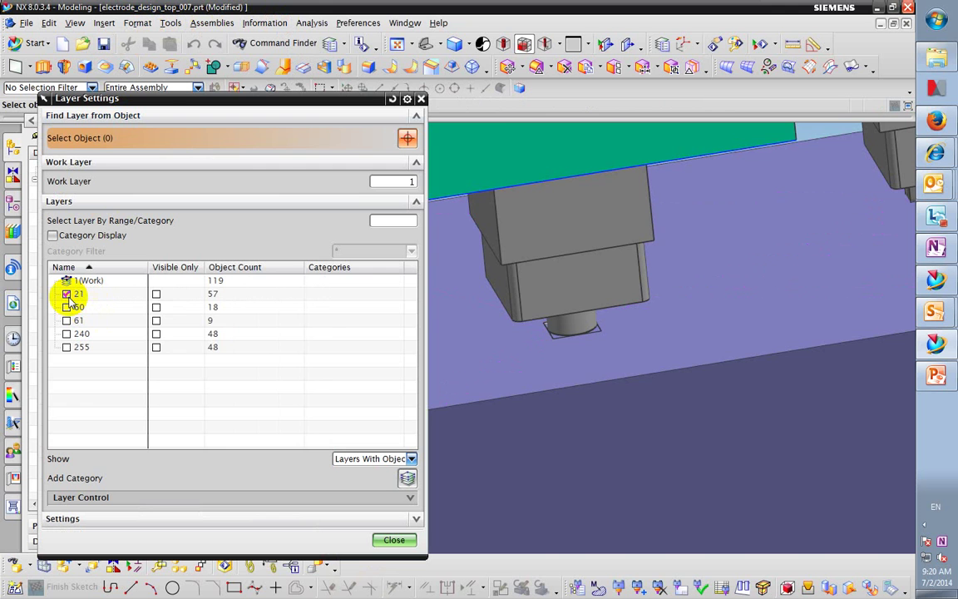
{"action": "scroll", "coordinate": [681, 391], "scroll_direction": "down", "scroll_amount": 3}
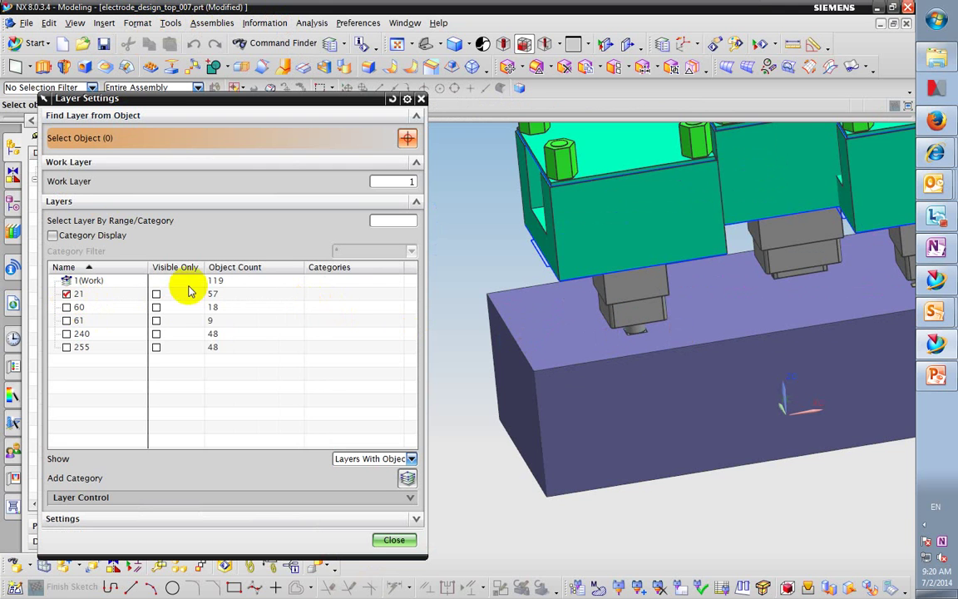
{"action": "left_click", "coordinate": [67, 294]}
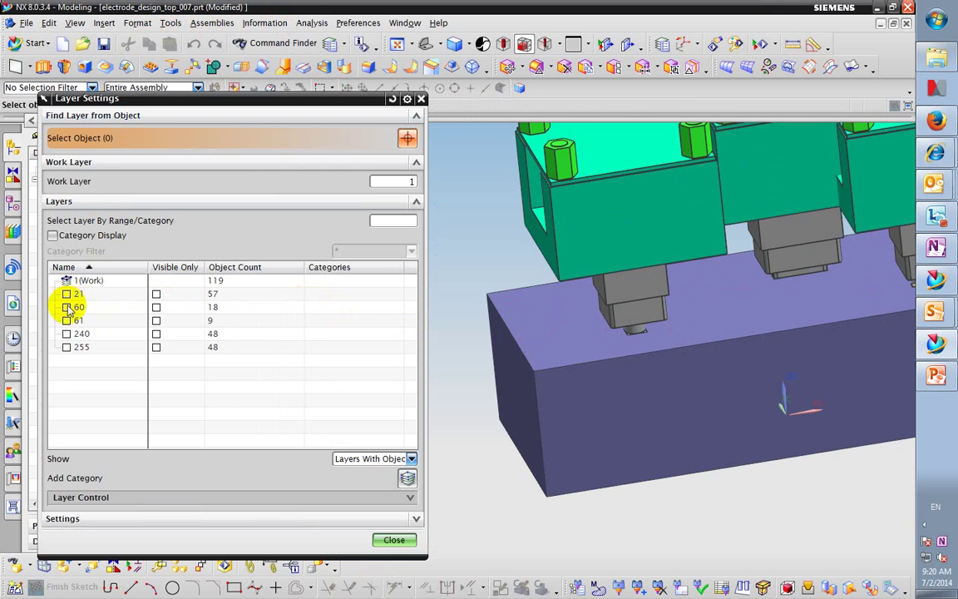
- Switch layers 60, 61, 240 and 255 on and off one by one to check their contents, then close the layer settings
{"action": "left_click", "coordinate": [67, 308]}
{"action": "left_click", "coordinate": [67, 307]}
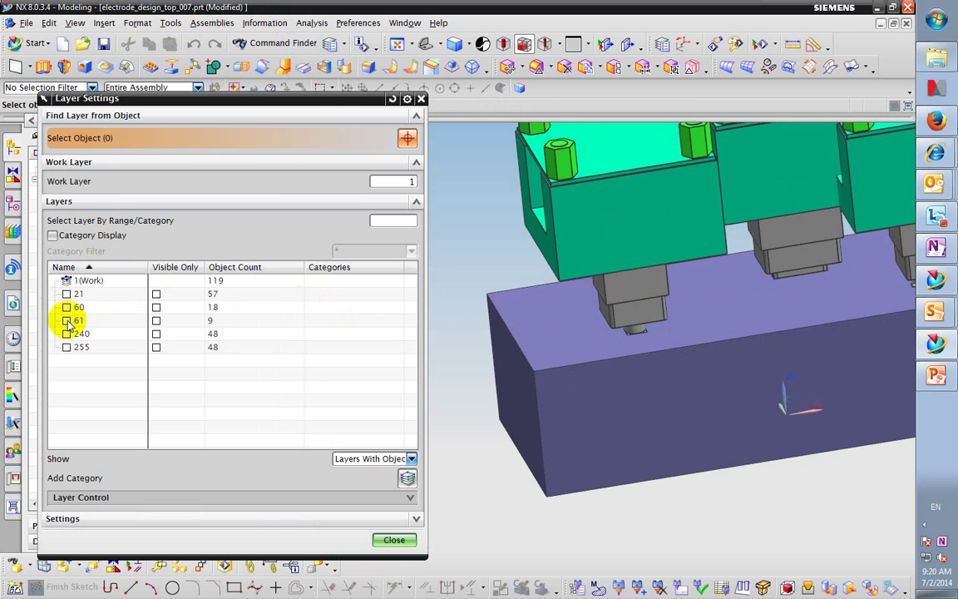
{"action": "left_click", "coordinate": [67, 321]}
{"action": "left_click", "coordinate": [66, 322]}
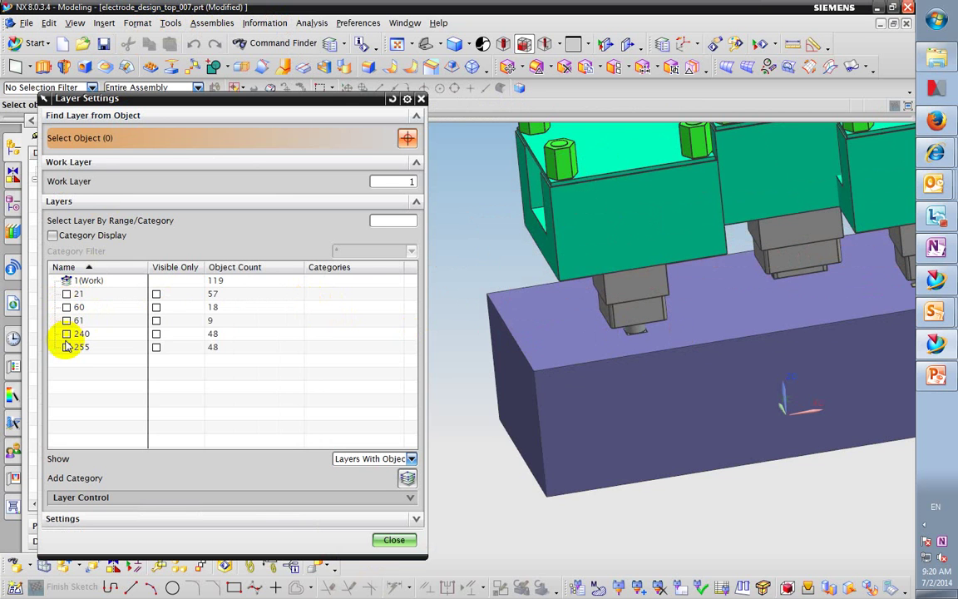
{"action": "left_click", "coordinate": [67, 335]}
{"action": "left_click", "coordinate": [67, 335]}
{"action": "left_click", "coordinate": [67, 348]}
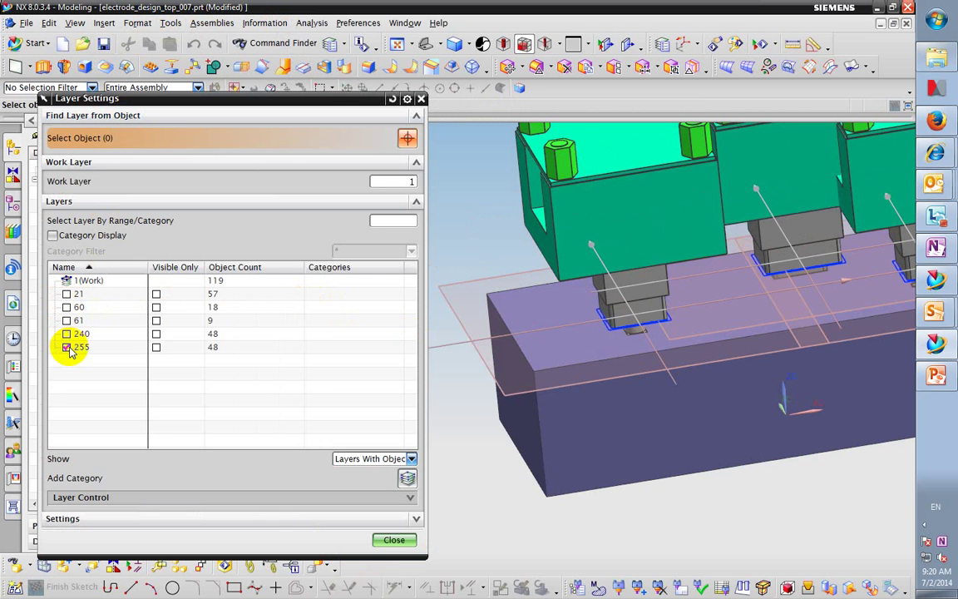
{"action": "left_click", "coordinate": [67, 348]}
{"action": "left_click", "coordinate": [393, 540]}
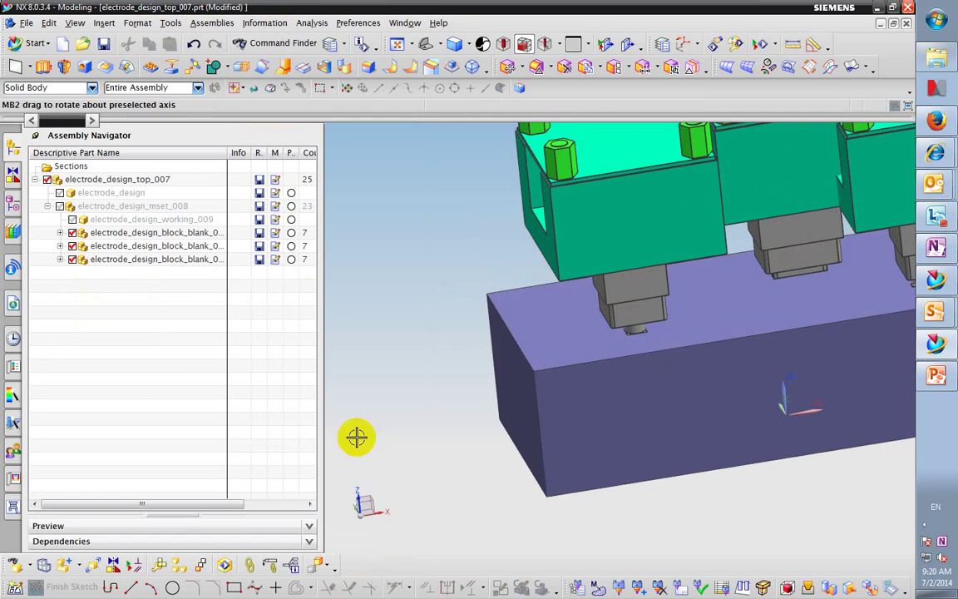
- Make the round pocket's block blank component the work part and set it as the displayed part
{"action": "double_click", "coordinate": [166, 233]}
{"action": "right_click", "coordinate": [180, 233]}
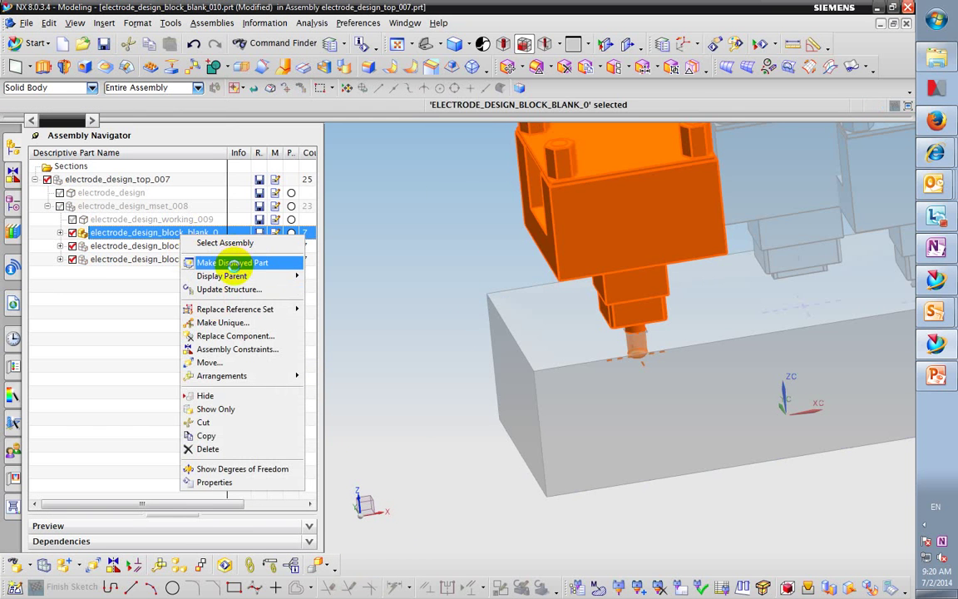
{"action": "left_click", "coordinate": [218, 263]}
{"action": "middle_click_drag", "start_coordinate": [556, 317], "coordinate": [513, 86]}
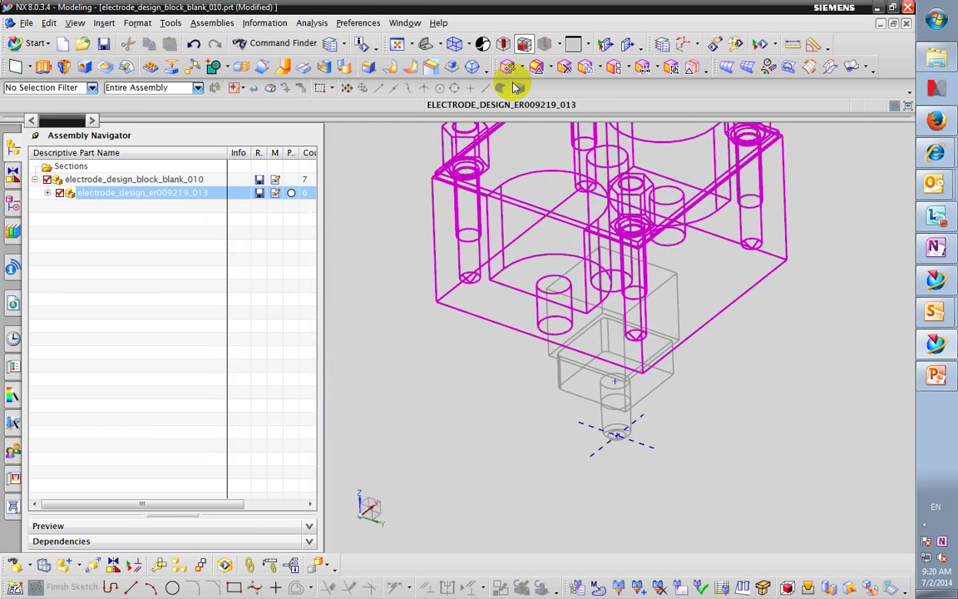
- Set the rendering style to Shaded and examine the round electrode's tip and linked body from below
{"action": "left_click", "coordinate": [469, 44]}
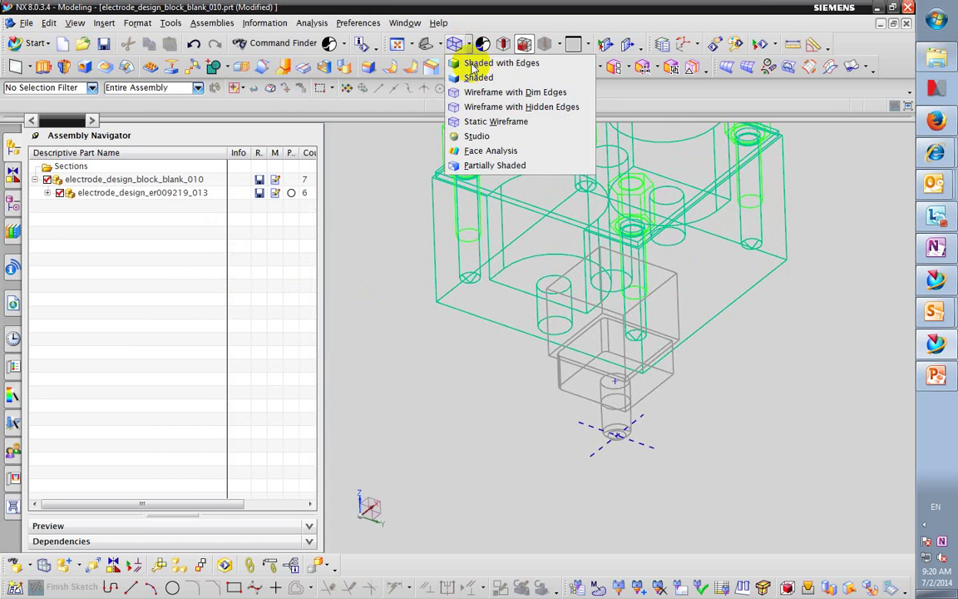
{"action": "left_click", "coordinate": [478, 77]}
{"action": "scroll", "coordinate": [614, 331], "scroll_direction": "up", "scroll_amount": 5}
{"action": "scroll", "coordinate": [584, 327], "scroll_direction": "down", "scroll_amount": 4}
{"action": "mouse_move", "coordinate": [584, 327]}
{"action": "middle_mouse_down"}
{"action": "mouse_move", "coordinate": [599, 333]}
{"action": "mouse_move", "coordinate": [608, 307]}
{"action": "middle_mouse_up"}
{"action": "scroll", "coordinate": [609, 329], "scroll_direction": "up", "scroll_amount": 6}
{"action": "scroll", "coordinate": [605, 210], "scroll_direction": "down", "scroll_amount": 3}
{"action": "scroll", "coordinate": [607, 222], "scroll_direction": "up", "scroll_amount": 3}
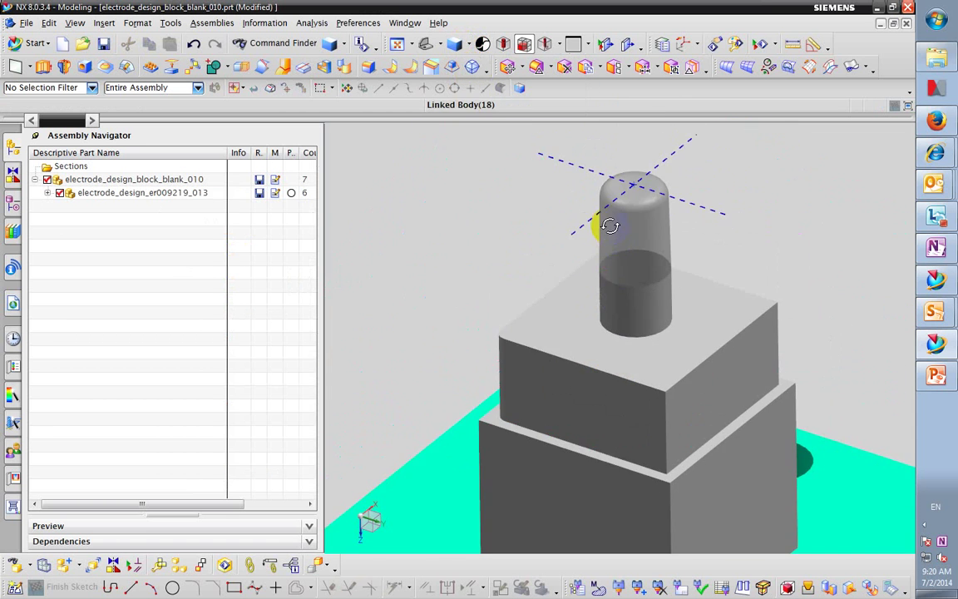
- Return from the round electrode's block blank to its parent assembly, electrode_design_top_007
{"action": "left_click", "coordinate": [597, 194]}
{"action": "scroll", "coordinate": [606, 191], "scroll_direction": "down", "scroll_amount": 3}
{"action": "scroll", "coordinate": [610, 231], "scroll_direction": "up", "scroll_amount": 3}
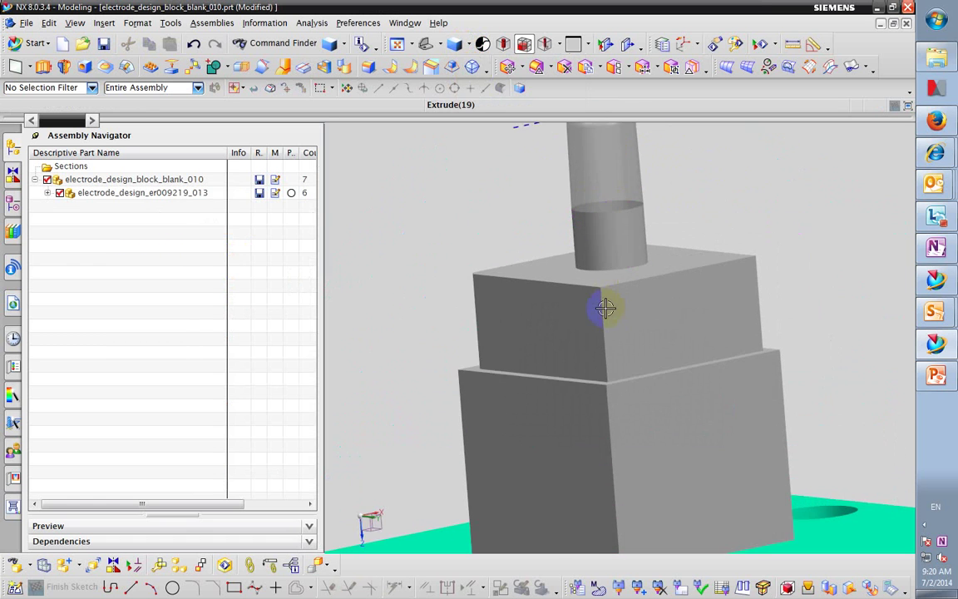
{"action": "scroll", "coordinate": [608, 308], "scroll_direction": "down", "scroll_amount": 3}
{"action": "middle_click_drag", "start_coordinate": [608, 310], "coordinate": [582, 324]}
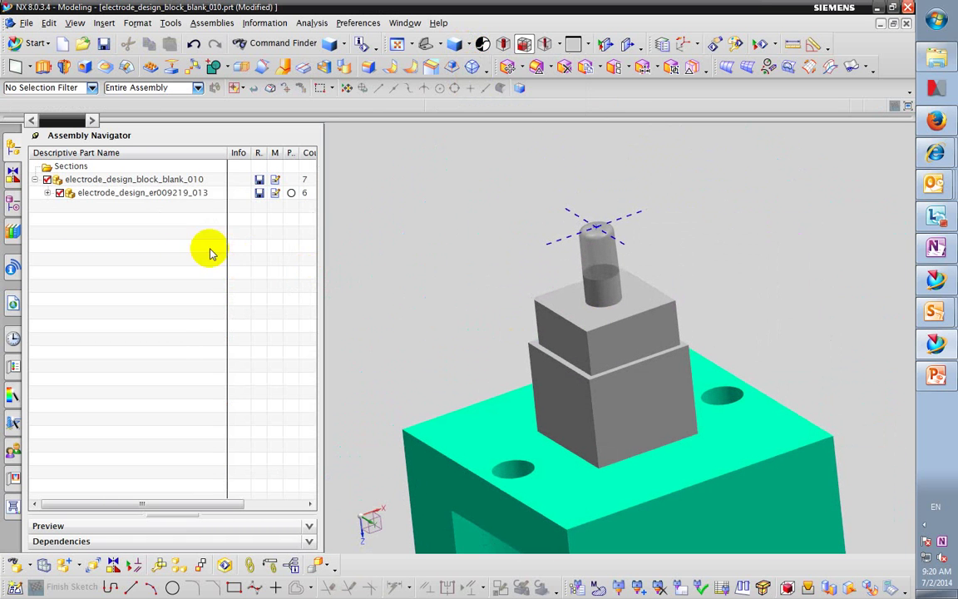
{"action": "right_click", "coordinate": [129, 180]}
{"action": "left_click", "coordinate": [117, 182]}
{"action": "right_click", "coordinate": [118, 183]}
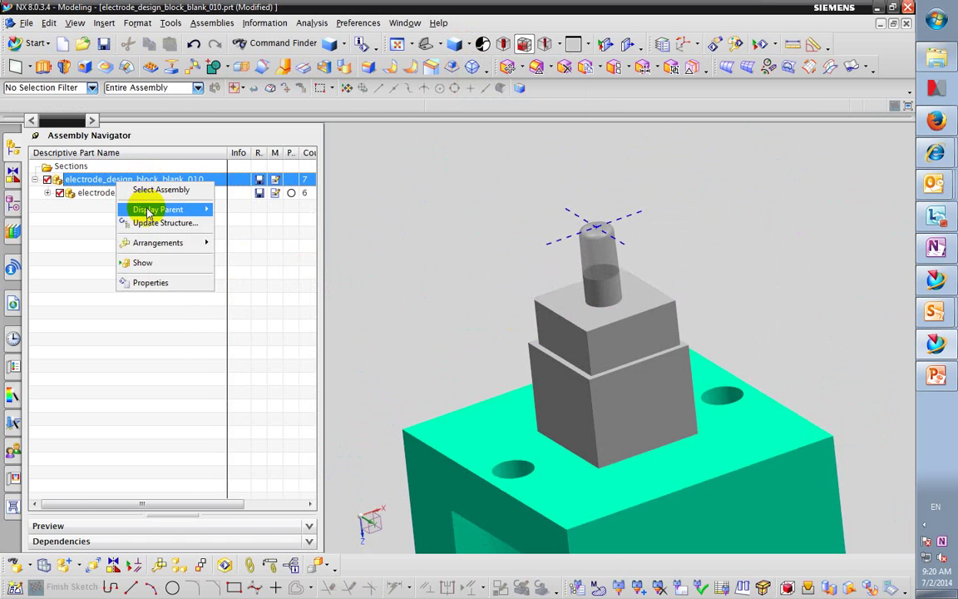
{"action": "mouse_move", "coordinate": [196, 209]}
{"action": "left_click", "coordinate": [240, 210]}
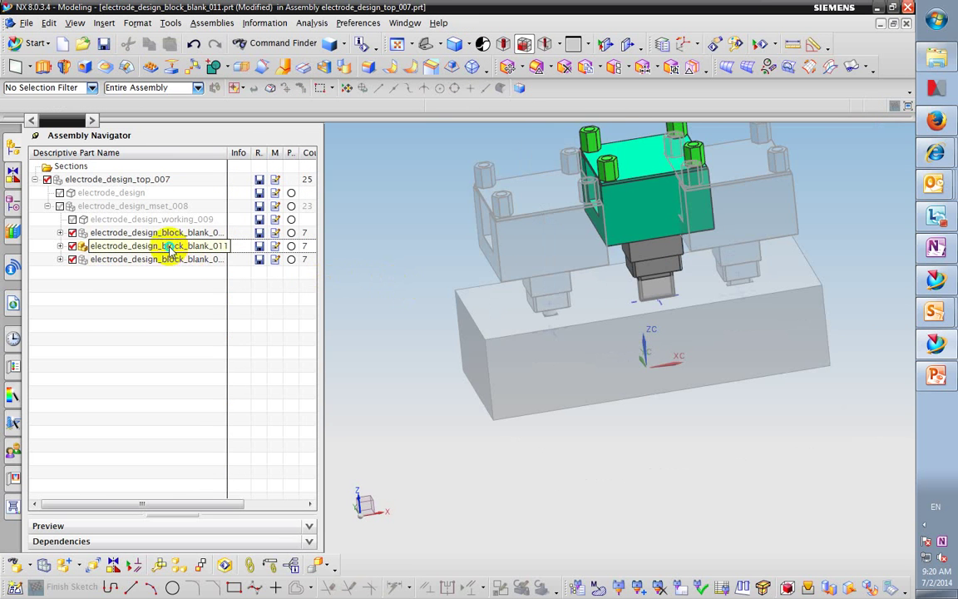
- Set electrode_design_block_blank_011 as the displayed part and render it Shaded with Edges
{"action": "right_click", "coordinate": [171, 248]}
{"action": "left_click", "coordinate": [221, 274]}
{"action": "middle_click_drag", "start_coordinate": [576, 303], "coordinate": [545, 133]}
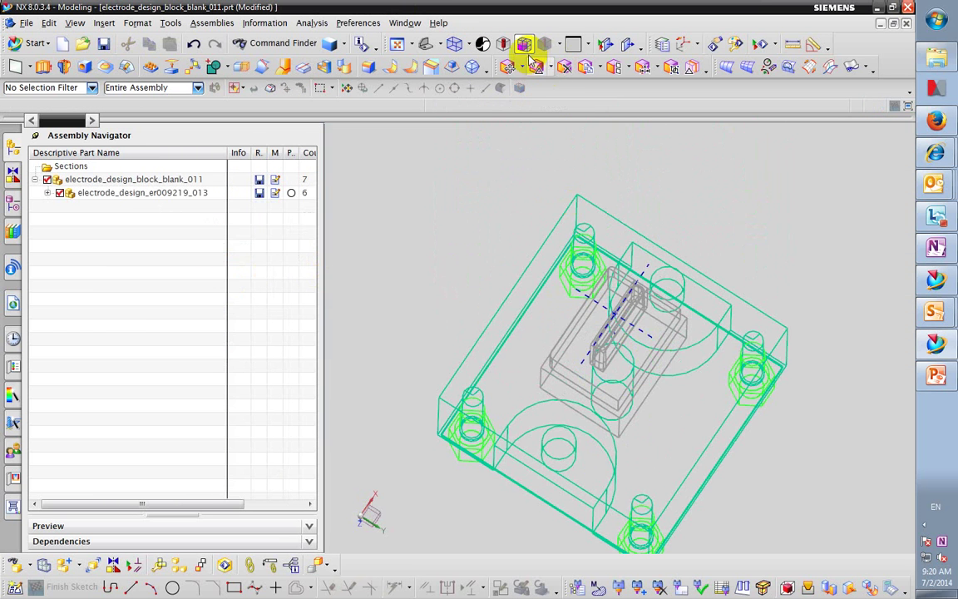
{"action": "left_click", "coordinate": [469, 45]}
{"action": "left_click", "coordinate": [471, 63]}
{"action": "mouse_move", "coordinate": [588, 326]}
{"action": "middle_mouse_down"}
{"action": "mouse_move", "coordinate": [578, 261]}
{"action": "mouse_move", "coordinate": [580, 281]}
{"action": "middle_mouse_up"}
{"action": "scroll", "coordinate": [580, 282], "scroll_direction": "up", "scroll_amount": 5}
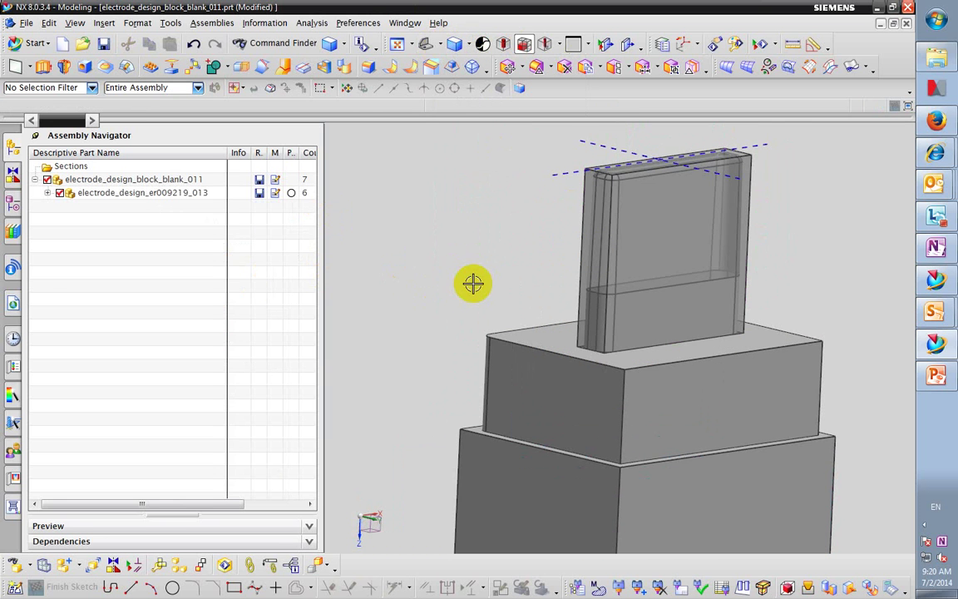
- Try hiding the linked body at the slot electrode's tip and undo the hide
{"action": "key", "text": "ctrl+l"}
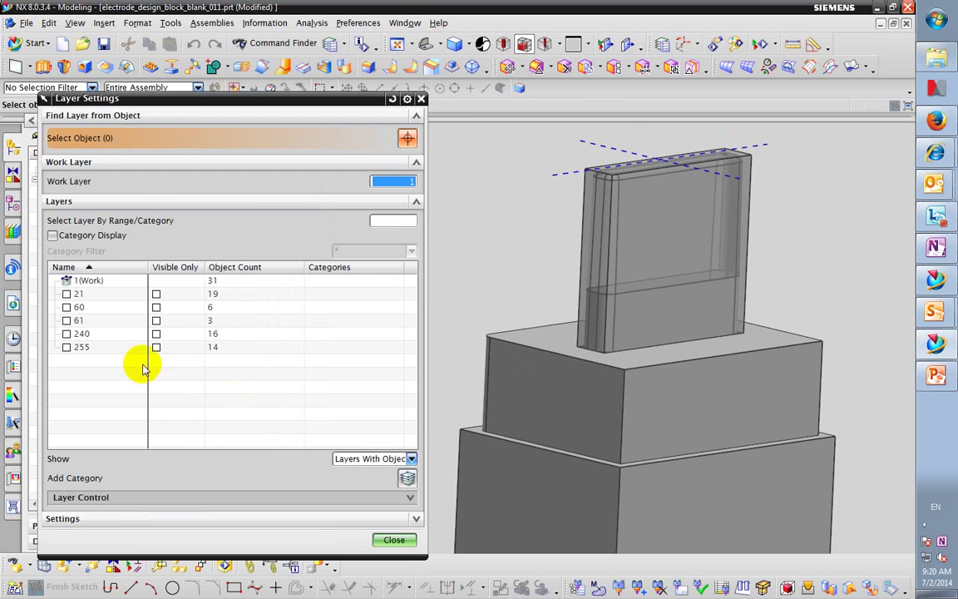
{"action": "left_click", "coordinate": [421, 98]}
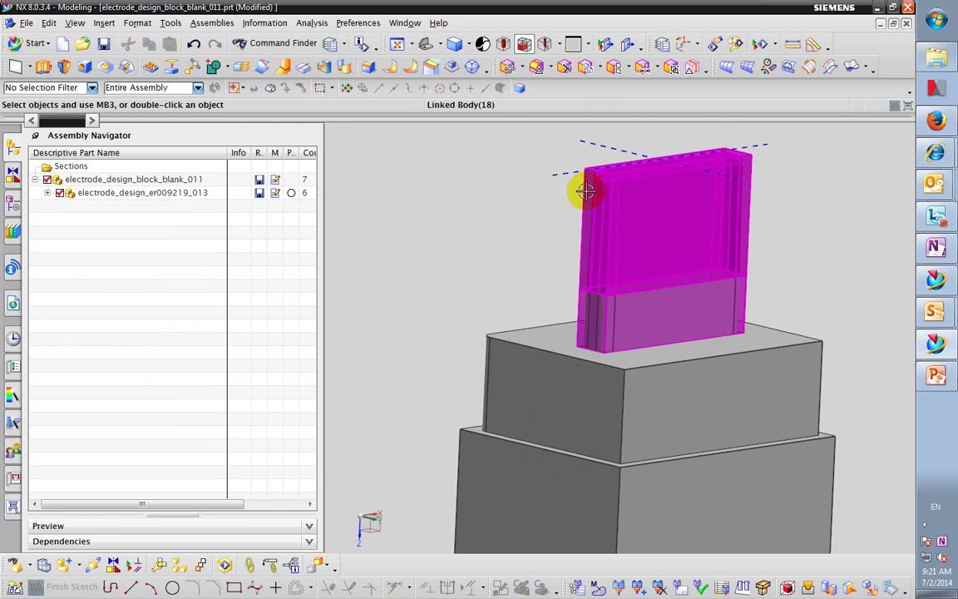
{"action": "left_click", "coordinate": [578, 213]}
{"action": "right_click", "coordinate": [580, 213]}
{"action": "left_click", "coordinate": [593, 223]}
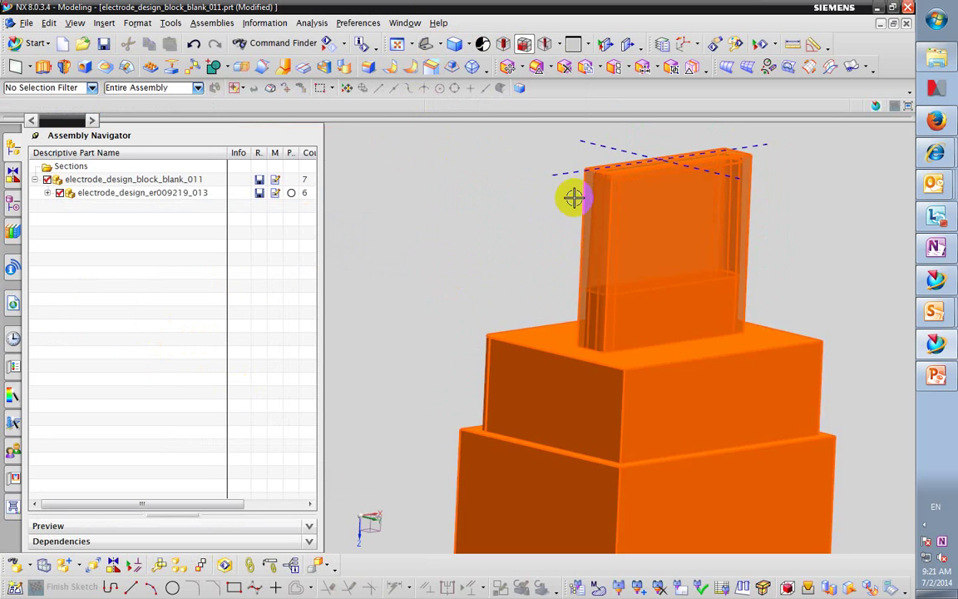
{"action": "left_click", "coordinate": [193, 43]}
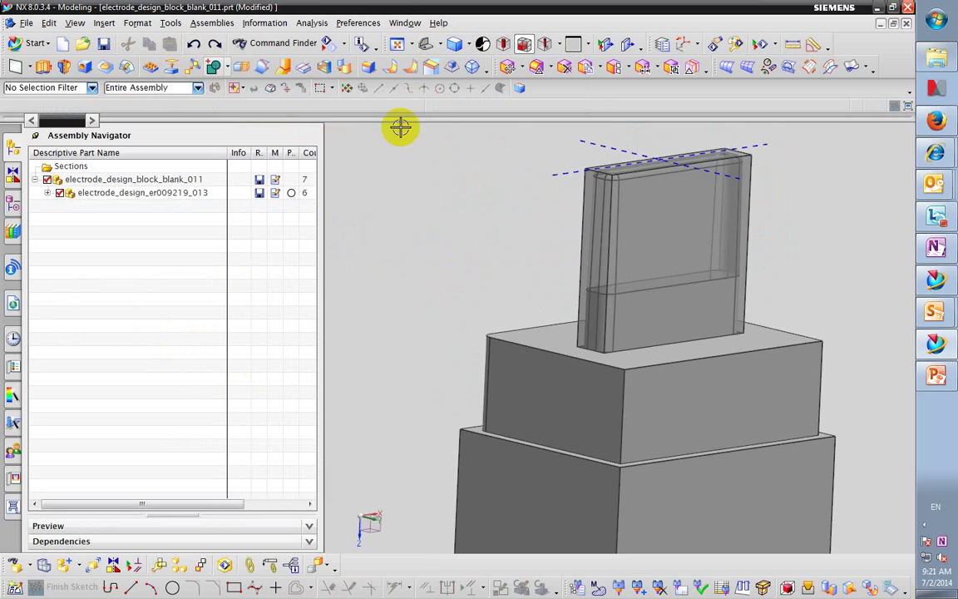
- Set the selection filter to Solid Body and try to pick the linked tip body for an object display edit
{"action": "left_click", "coordinate": [73, 88]}
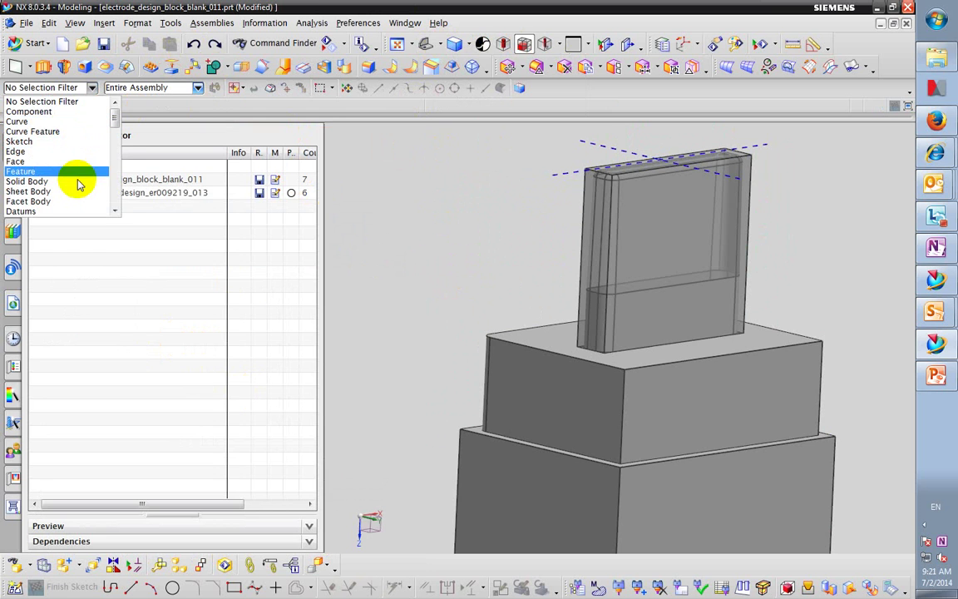
{"action": "left_click", "coordinate": [77, 182]}
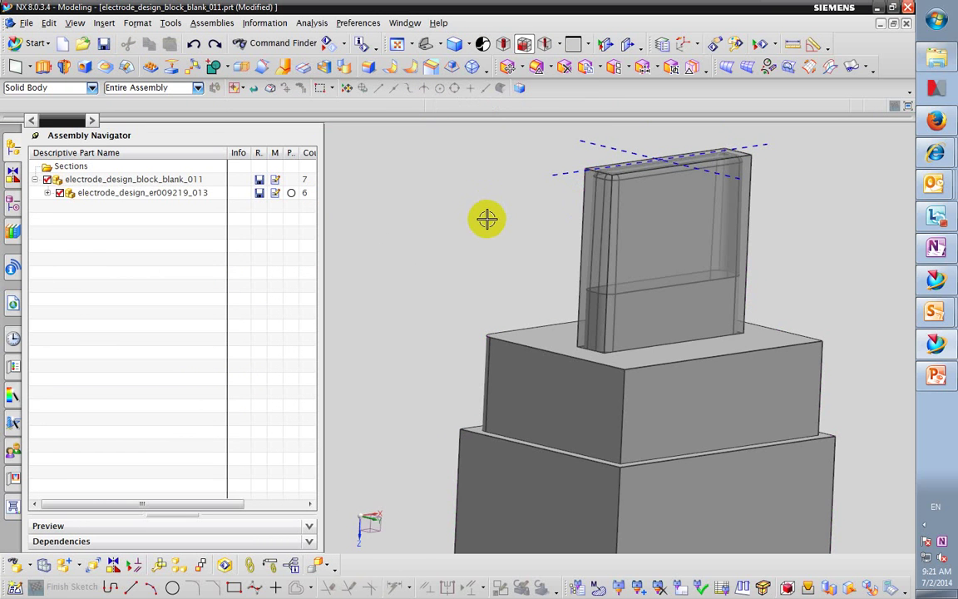
{"action": "key", "text": "ctrl+l"}
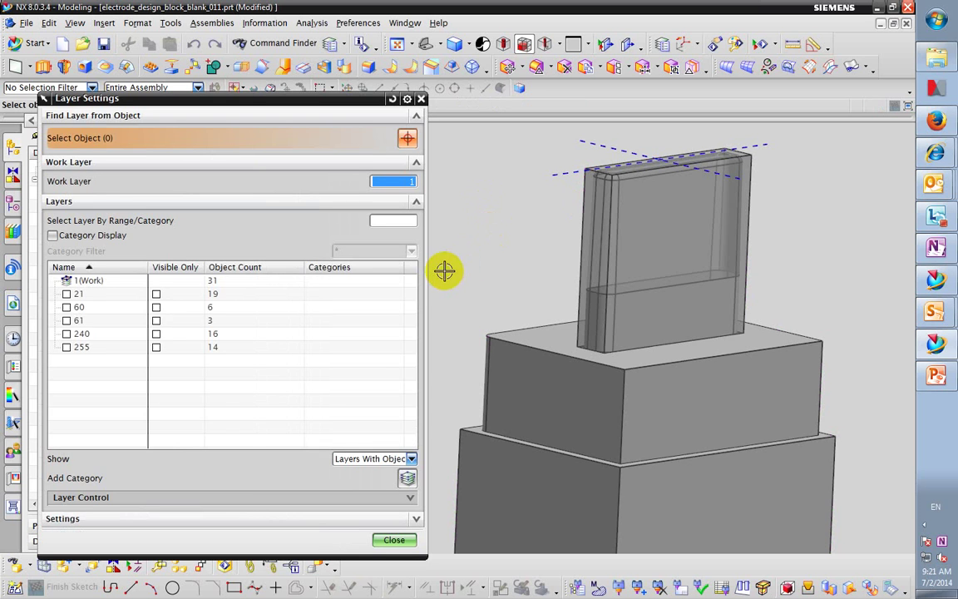
{"action": "left_click", "coordinate": [421, 99]}
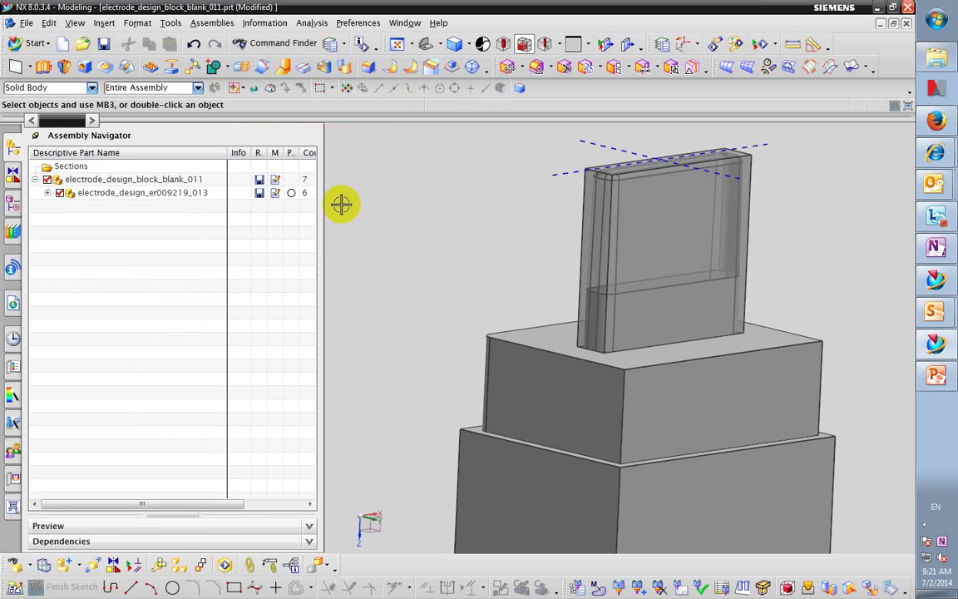
{"action": "key", "text": "ctrl+j"}
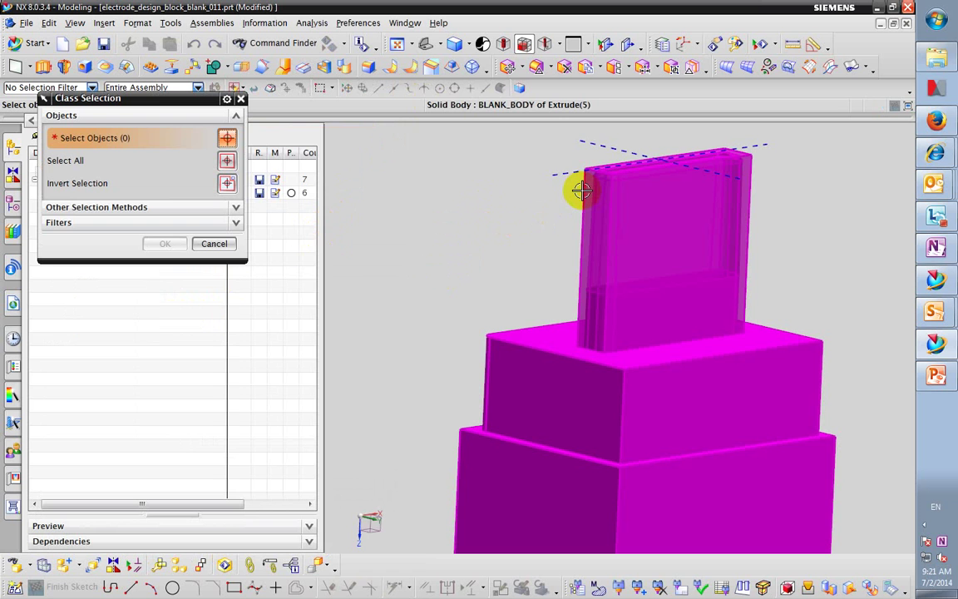
{"action": "left_click", "coordinate": [214, 244]}
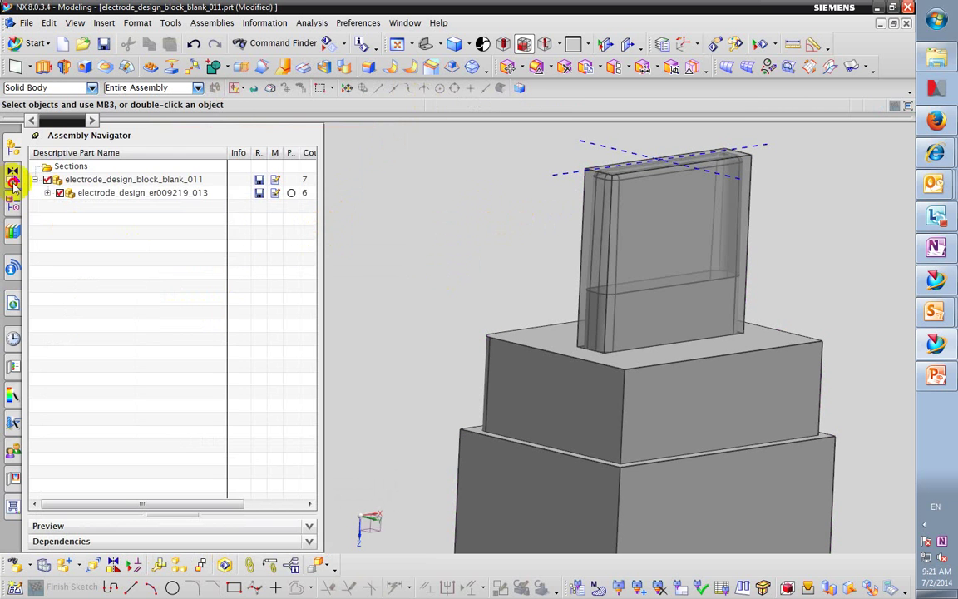
- Highlight Extrude (19) and Linked Body (18) in the model history, and hide and reshow the linked body
{"action": "left_click", "coordinate": [14, 208]}
{"action": "left_click", "coordinate": [100, 446]}
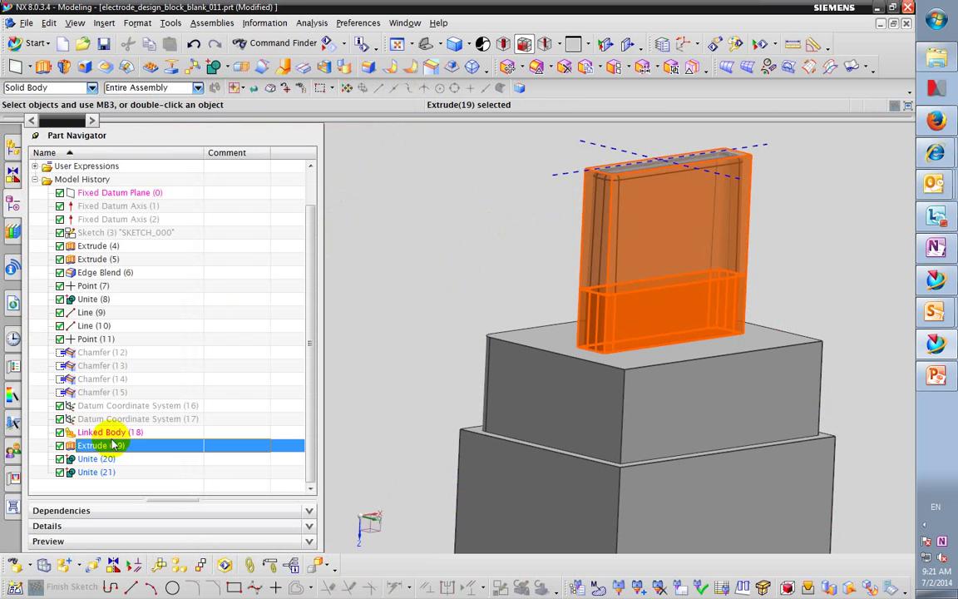
{"action": "left_click", "coordinate": [113, 434]}
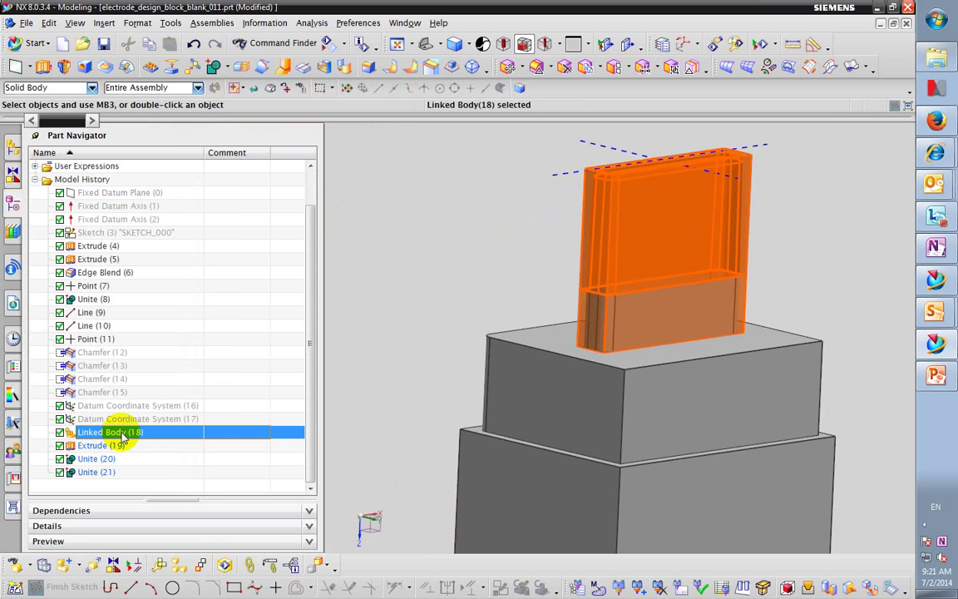
{"action": "right_click", "coordinate": [115, 434]}
{"action": "left_click", "coordinate": [145, 171]}
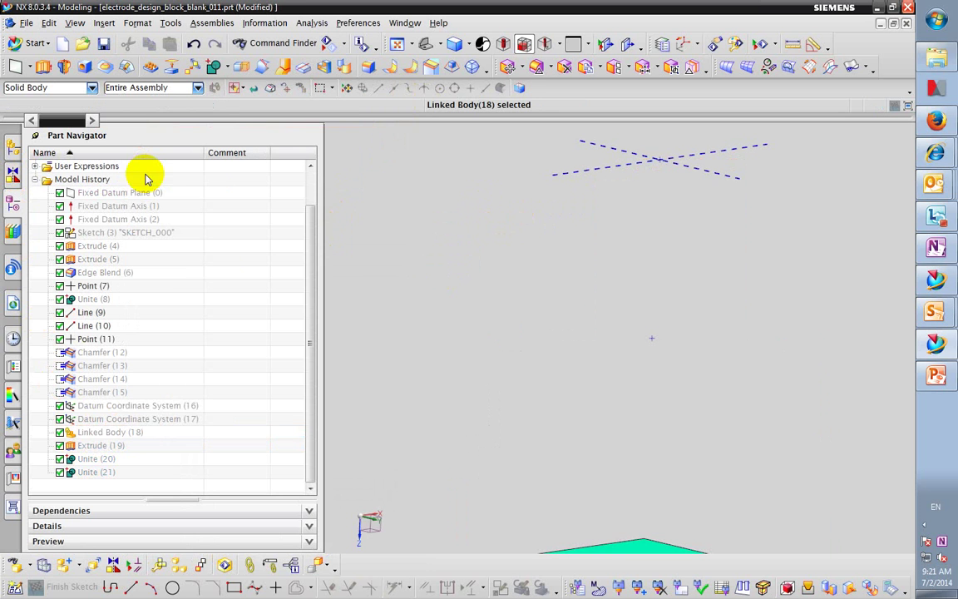
{"action": "right_click", "coordinate": [107, 434]}
{"action": "left_click", "coordinate": [132, 176]}
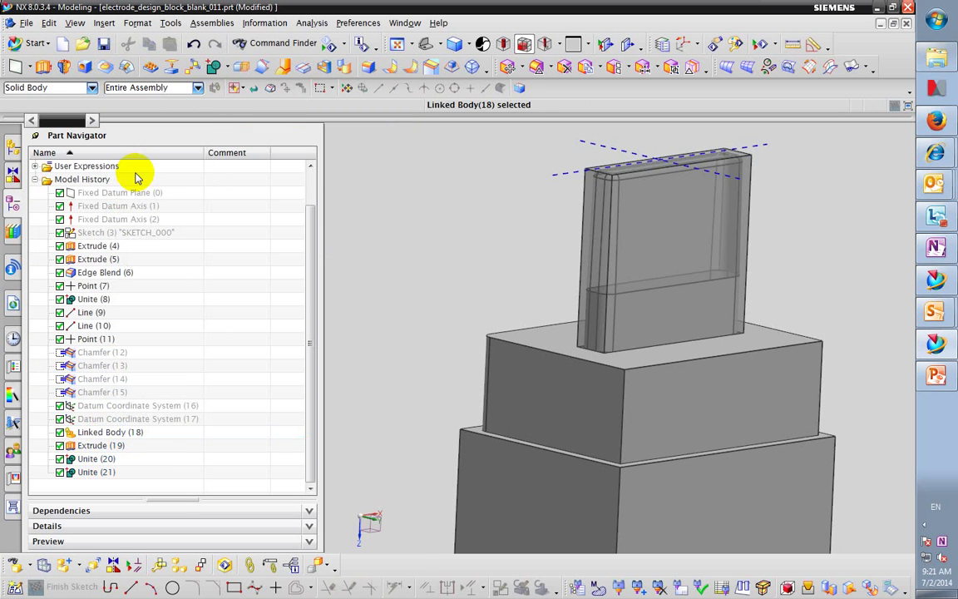
- Hide and reshow Extrude (19) from the model history to check which geometry it controls
{"action": "left_click", "coordinate": [94, 445]}
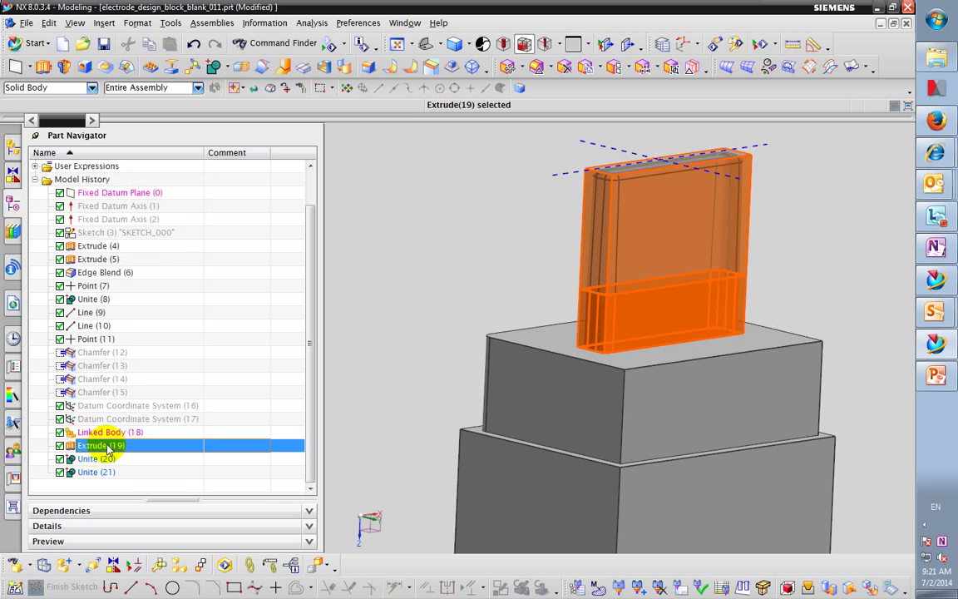
{"action": "right_click", "coordinate": [94, 445]}
{"action": "left_click", "coordinate": [121, 163]}
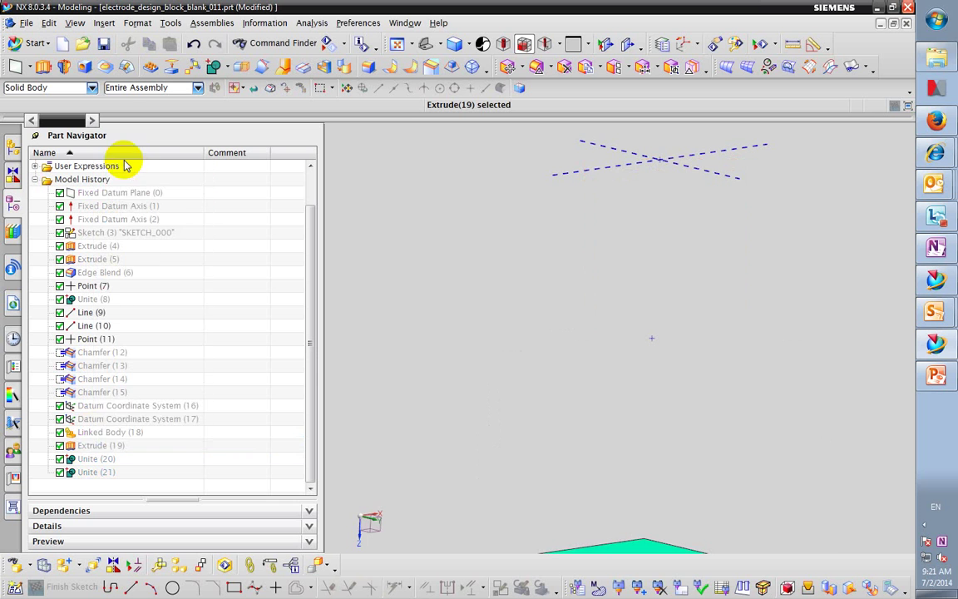
{"action": "right_click", "coordinate": [99, 449]}
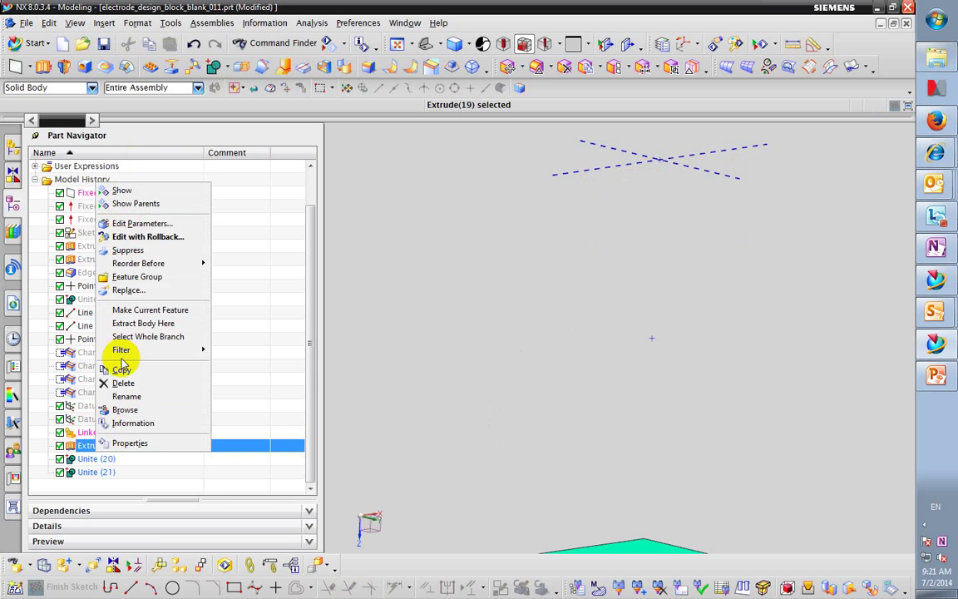
{"action": "left_click", "coordinate": [122, 191]}
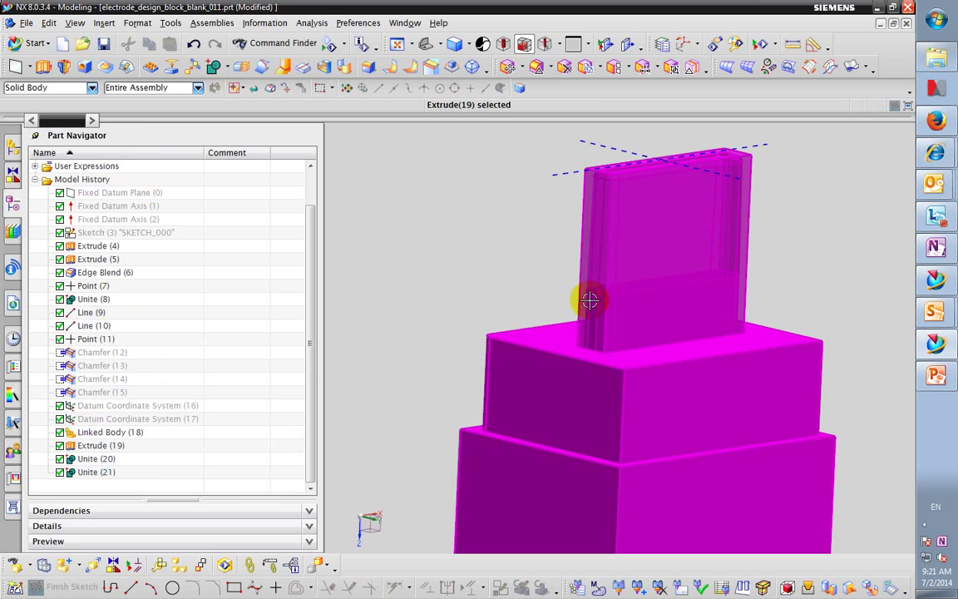
- Examine the slot electrode's tip up close and highlight Linked Body (18) to see where it meets the extrusion
{"action": "middle_click_drag", "start_coordinate": [588, 300], "coordinate": [608, 248]}
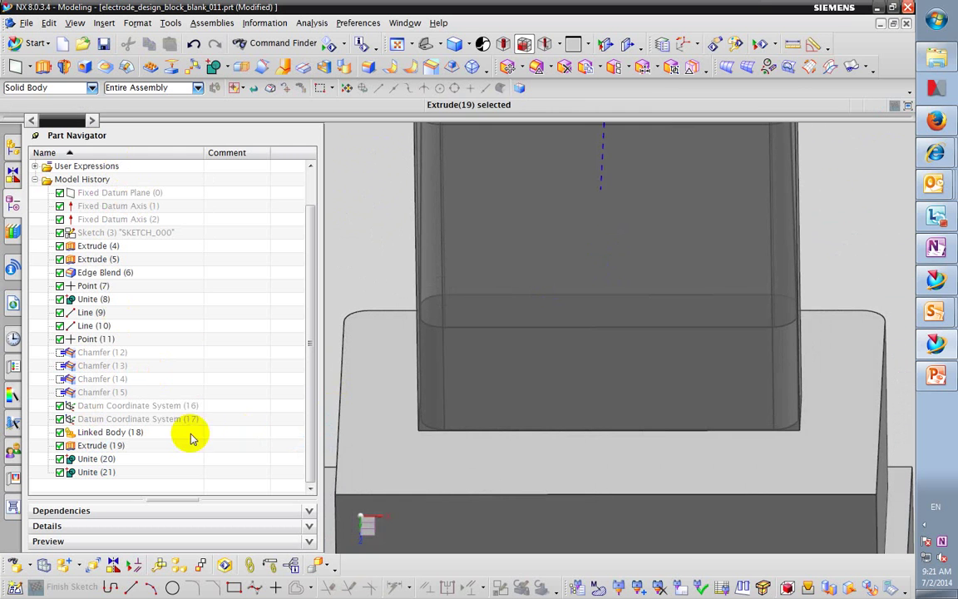
{"action": "left_click", "coordinate": [125, 433]}
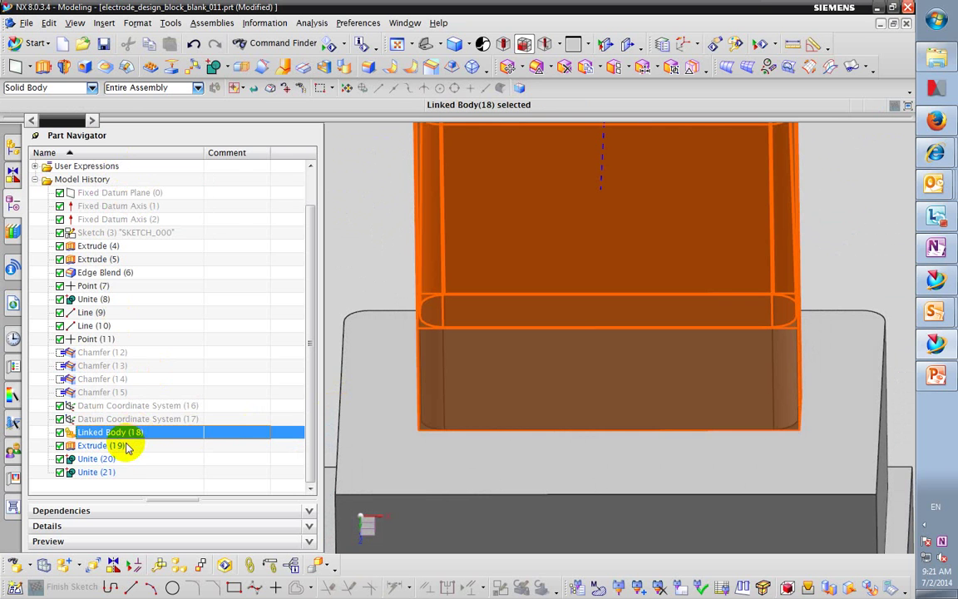